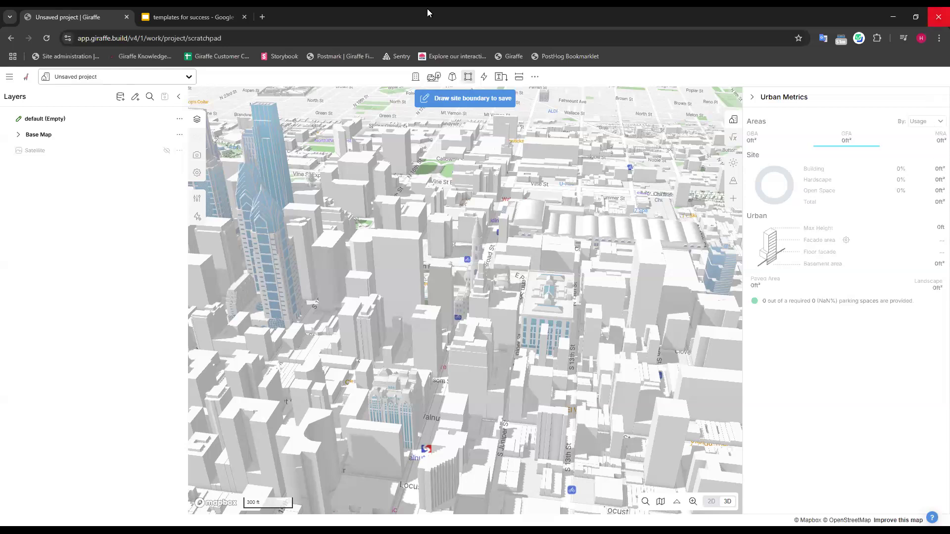
Browse the available project templates and start a new blank project.
{"action": "left_click", "coordinate": [169, 77]}
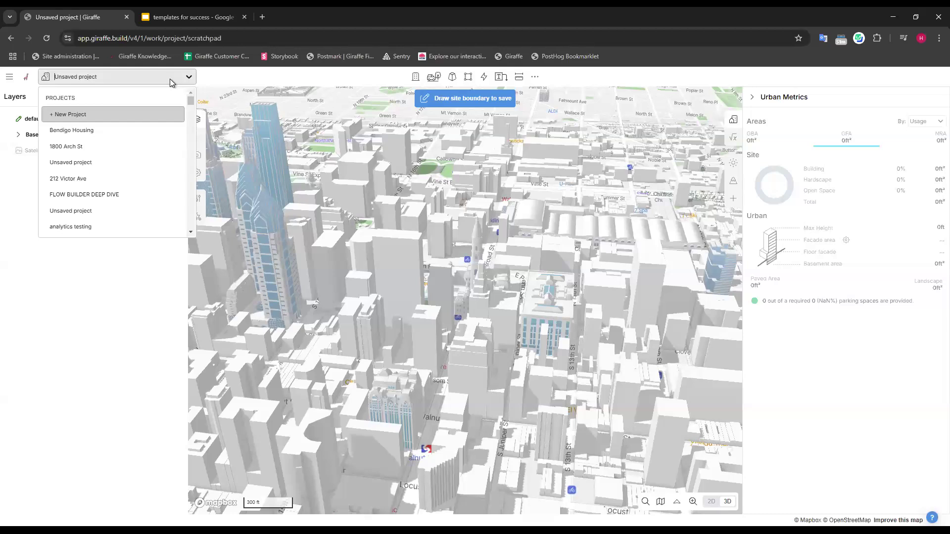
{"action": "left_click", "coordinate": [75, 117]}
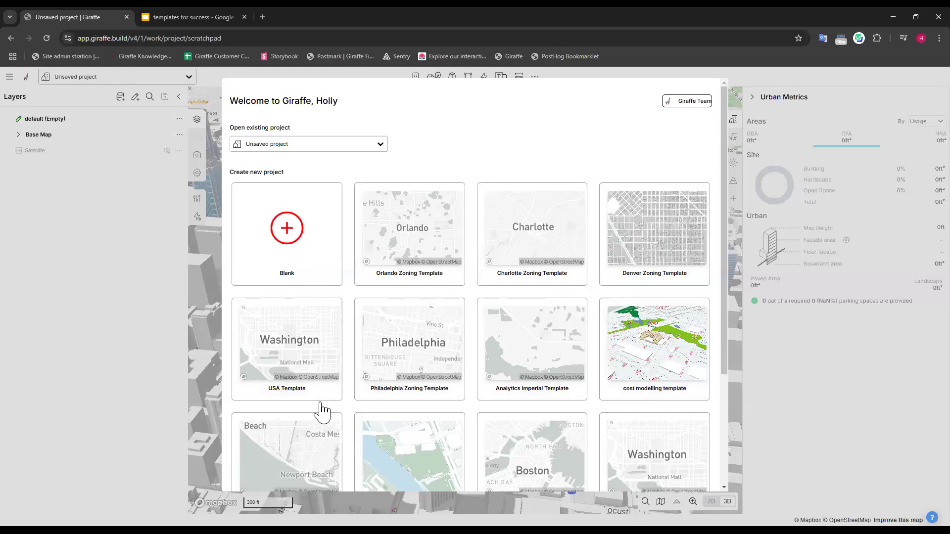
{"action": "scroll", "coordinate": [320, 410], "scroll_direction": "down", "scroll_amount": 1}
{"action": "scroll", "coordinate": [651, 438], "scroll_direction": "down", "scroll_amount": 3}
{"action": "scroll", "coordinate": [652, 438], "scroll_direction": "up", "scroll_amount": 4}
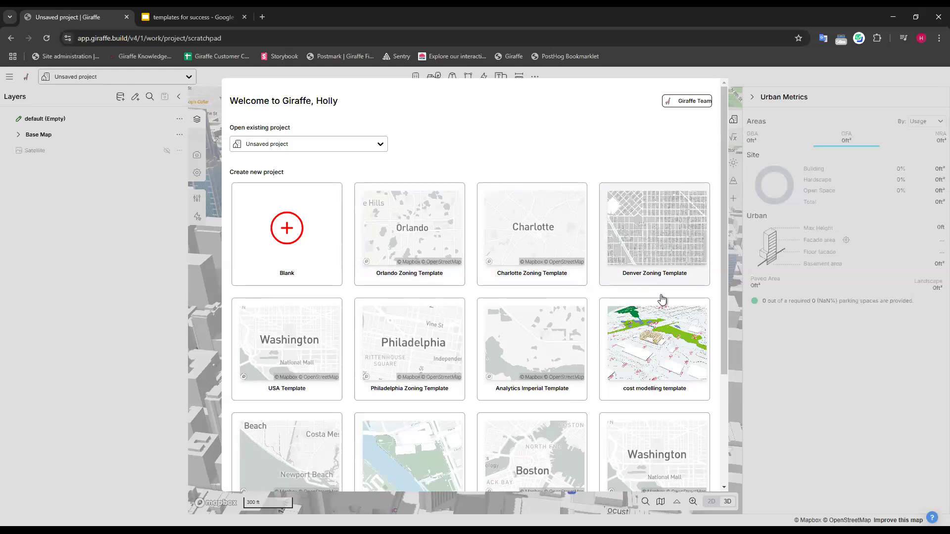
{"action": "scroll", "coordinate": [675, 420], "scroll_direction": "down", "scroll_amount": 3}
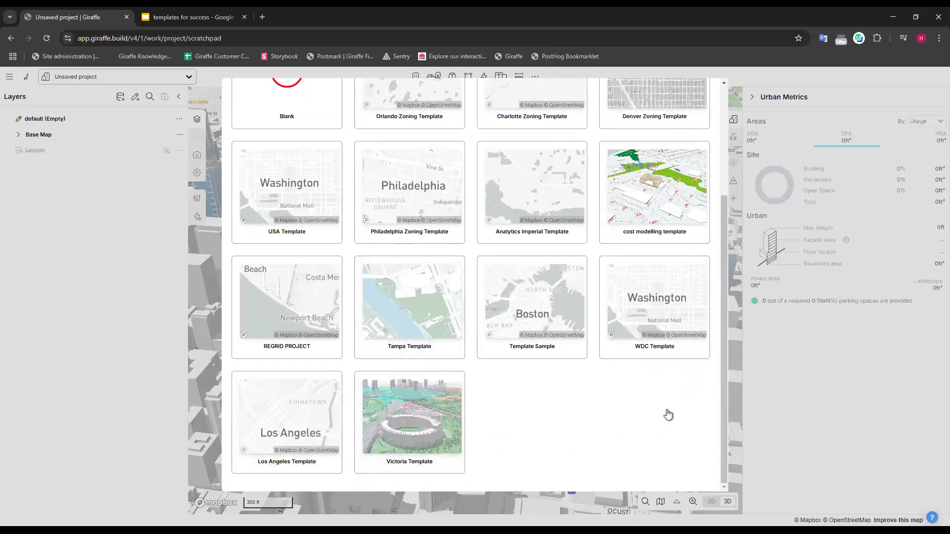
{"action": "scroll", "coordinate": [668, 416], "scroll_direction": "up", "scroll_amount": 3}
{"action": "scroll", "coordinate": [683, 254], "scroll_direction": "up", "scroll_amount": 2}
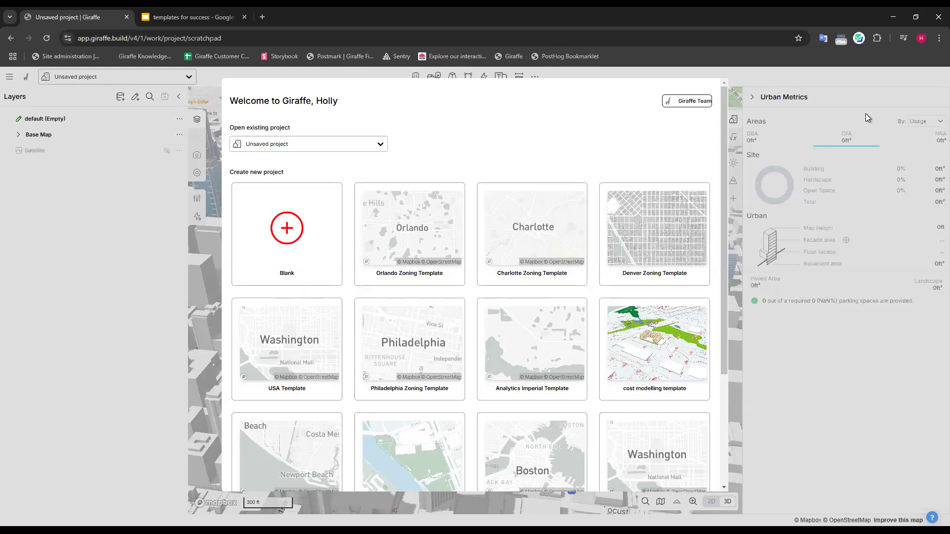
{"action": "left_click", "coordinate": [290, 228]}
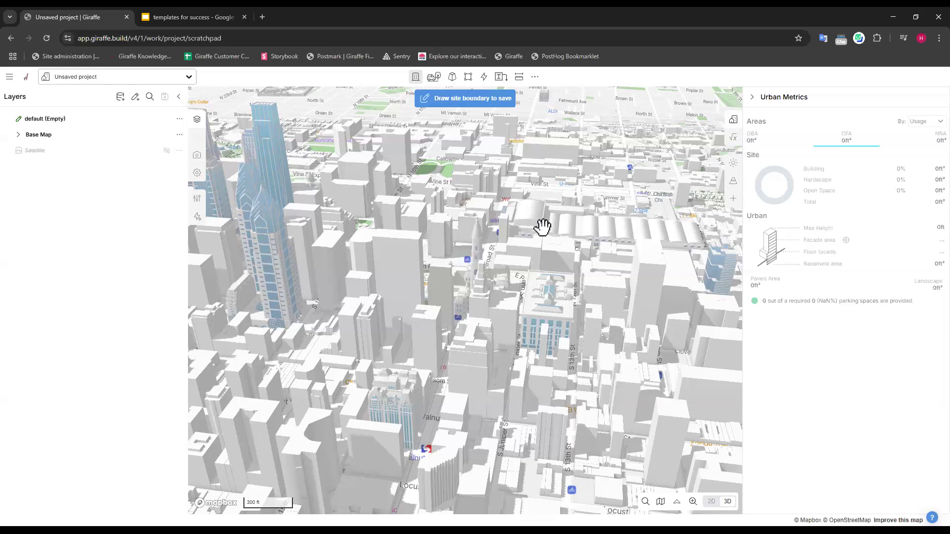
Draw a closed site boundary of about 371,300 ft² around the Philadelphia City Hall block, including Dilworth Park.
{"action": "left_click_drag", "start_coordinate": [545, 230], "coordinate": [554, 262]}
{"action": "right_click_drag", "start_coordinate": [555, 262], "coordinate": [496, 293]}
{"action": "scroll", "coordinate": [505, 400], "scroll_direction": "up", "scroll_amount": 5}
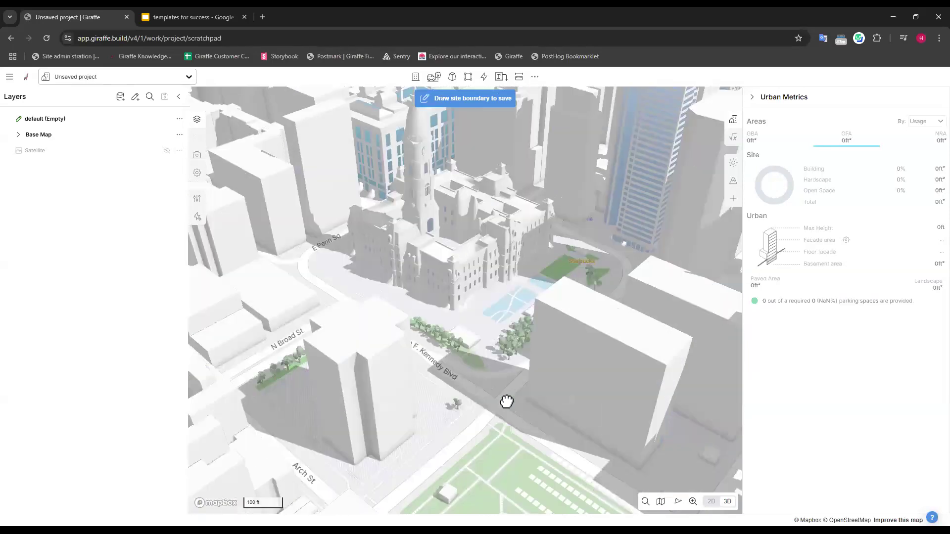
{"action": "mouse_move", "coordinate": [566, 424]}
{"action": "right_mouse_down"}
{"action": "mouse_move", "coordinate": [553, 437]}
{"action": "mouse_move", "coordinate": [572, 442]}
{"action": "right_mouse_up"}
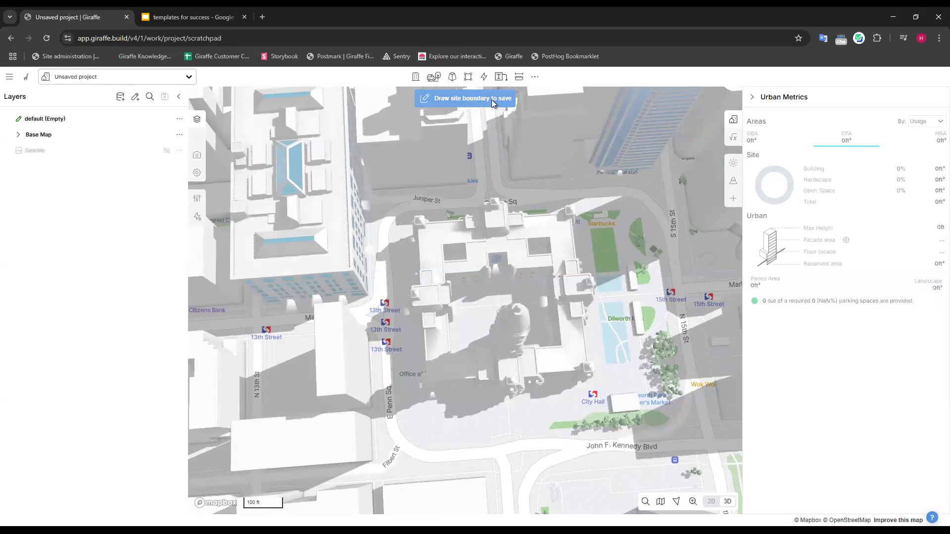
{"action": "left_click", "coordinate": [472, 99]}
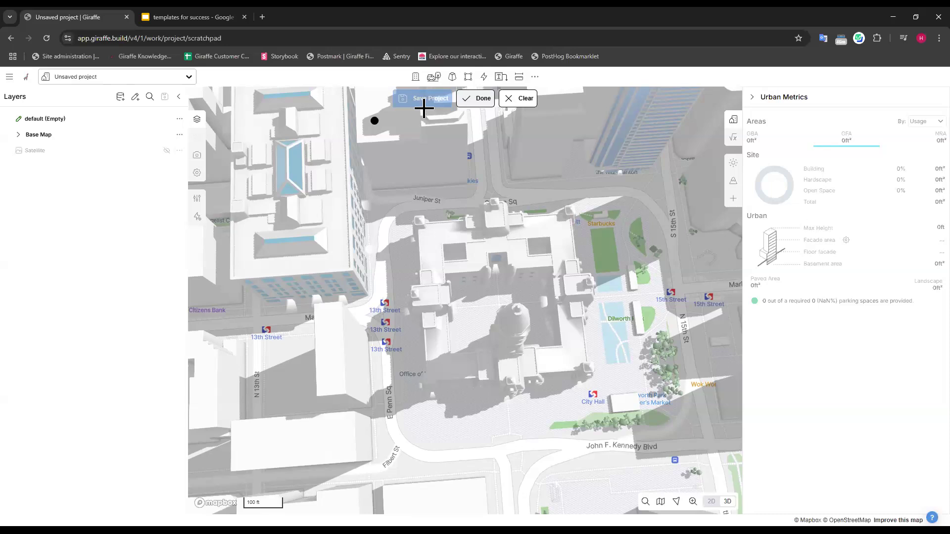
{"action": "left_click", "coordinate": [639, 197]}
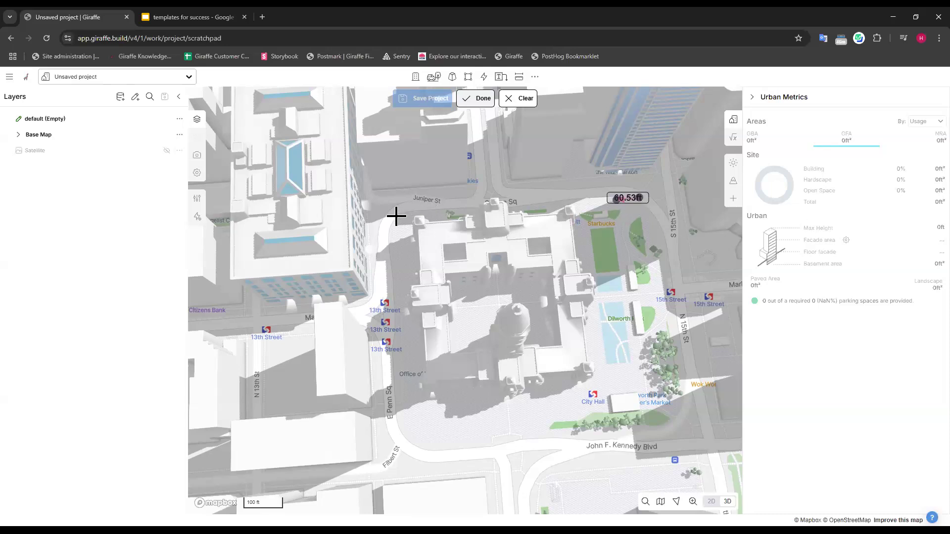
{"action": "left_click", "coordinate": [390, 215]}
{"action": "left_click", "coordinate": [416, 445]}
{"action": "left_click", "coordinate": [670, 420]}
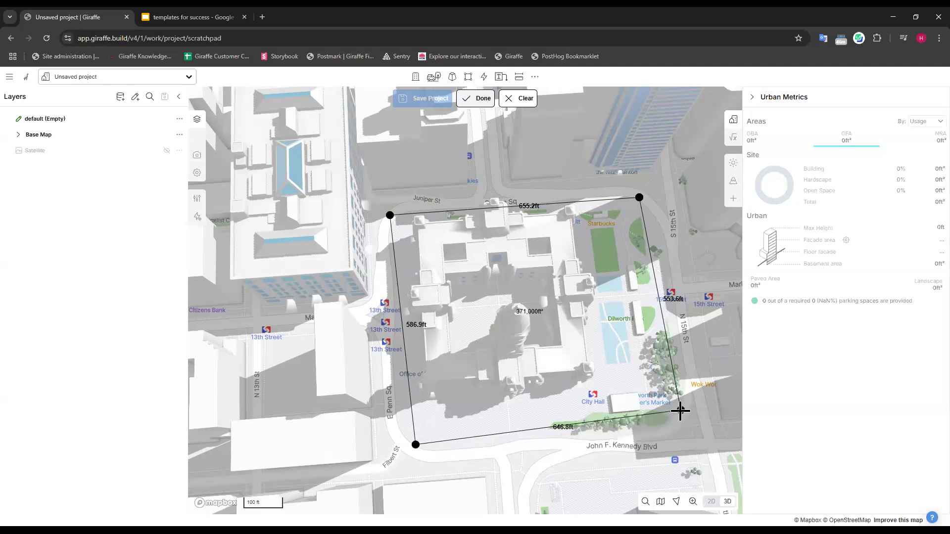
{"action": "left_click", "coordinate": [681, 411]}
{"action": "left_click", "coordinate": [641, 210]}
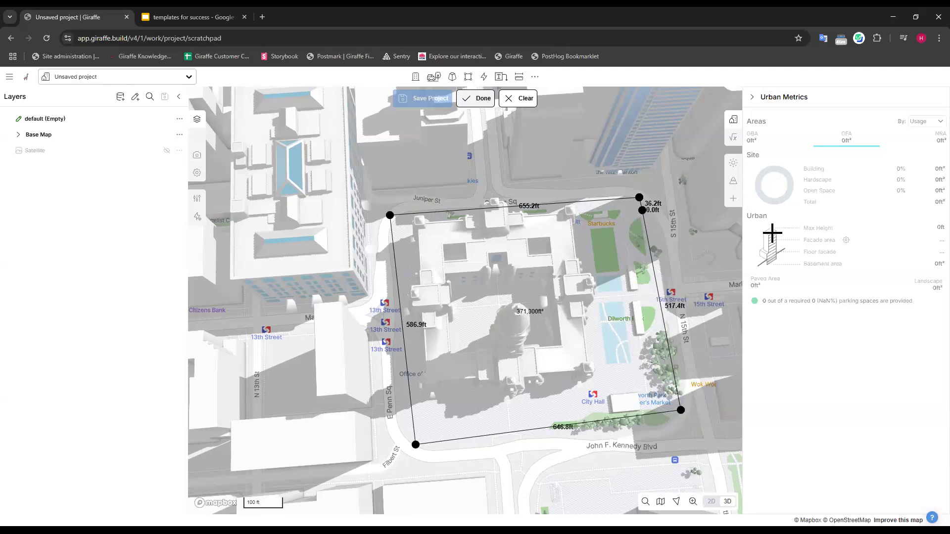
{"action": "left_click", "coordinate": [475, 98]}
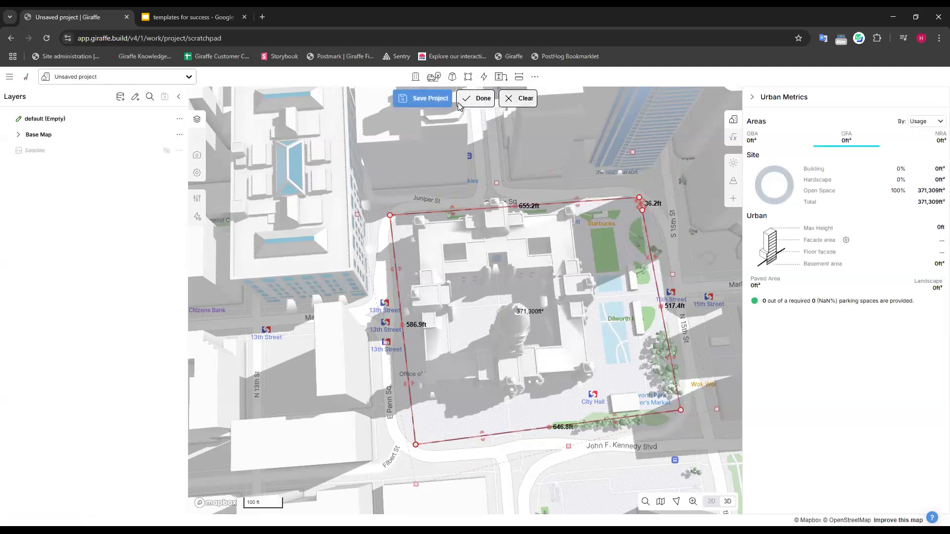
Save the project under the name Philadelphia Template.
{"action": "left_click", "coordinate": [429, 98]}
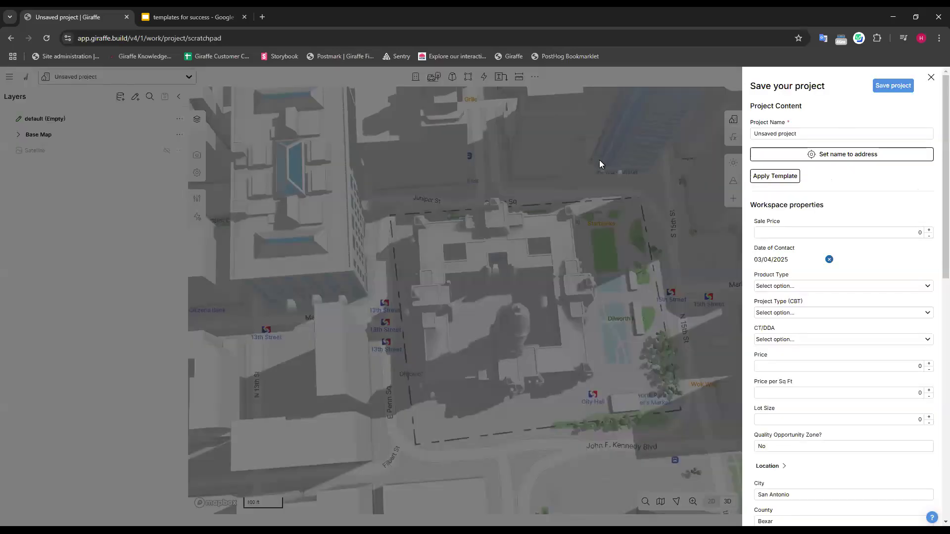
{"action": "triple_click", "coordinate": [776, 135]}
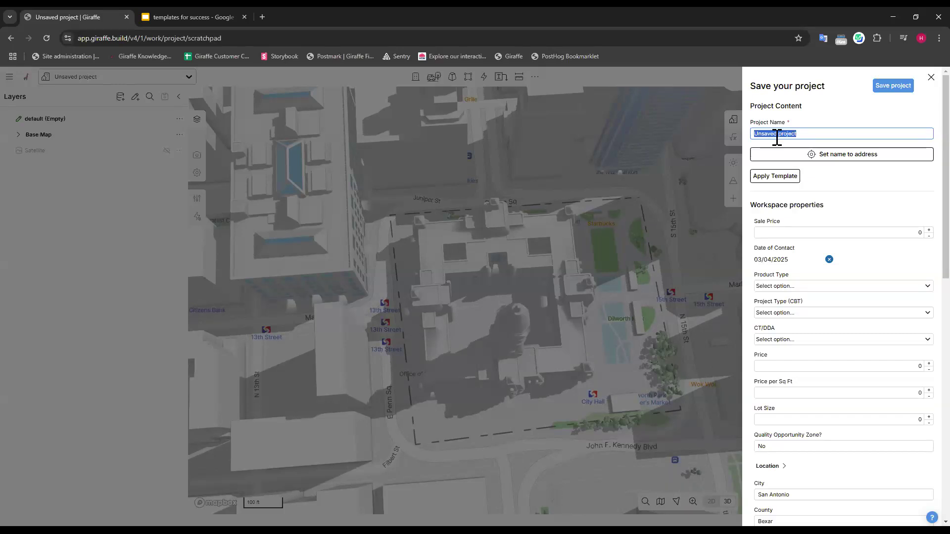
{"action": "type", "text": "Philadelphia template"}
{"action": "left_click", "coordinate": [789, 133]}
{"action": "key", "text": "BackSpace"}
{"action": "type", "text": "T"}
{"action": "left_click", "coordinate": [832, 105]}
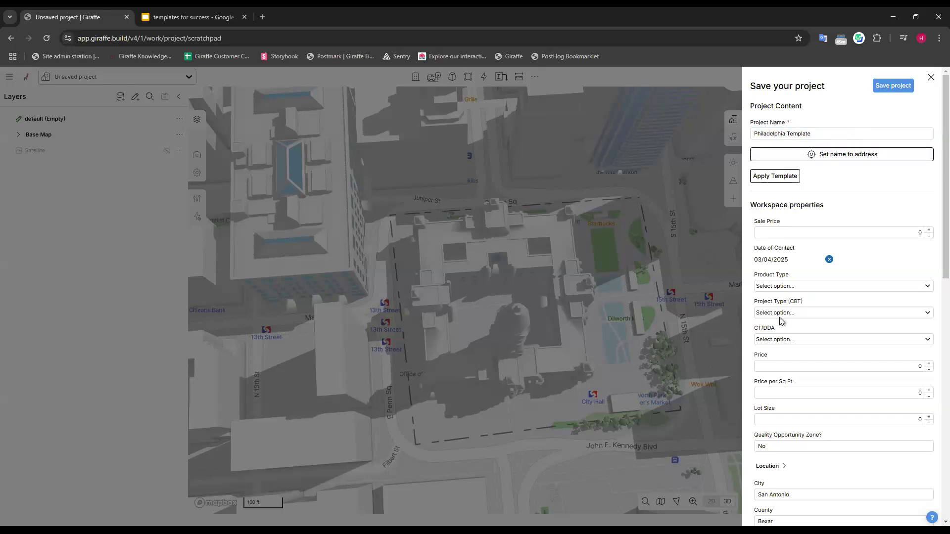
{"action": "left_click", "coordinate": [896, 86]}
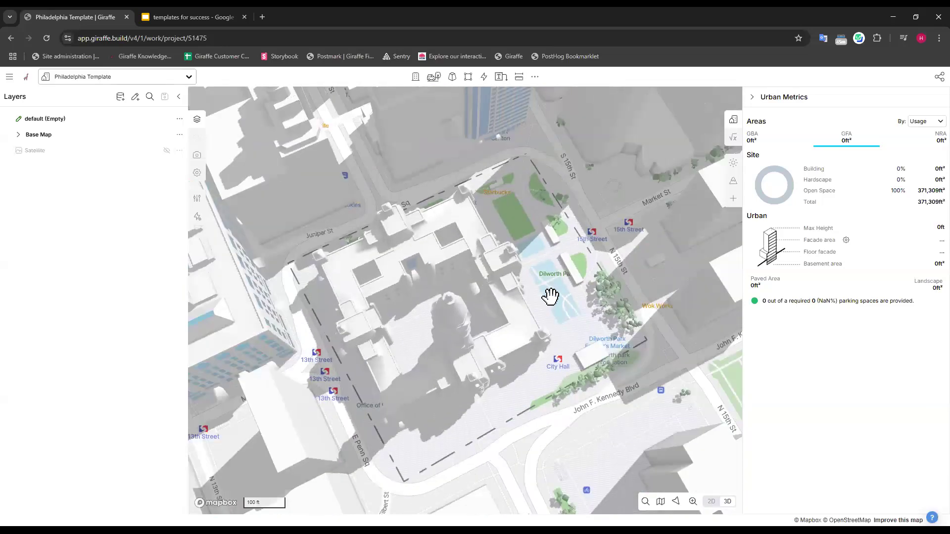
Remove the Trees layer from the Base Map group and move Map Labels below Transit Labels.
{"action": "left_click_drag", "start_coordinate": [550, 297], "coordinate": [560, 266]}
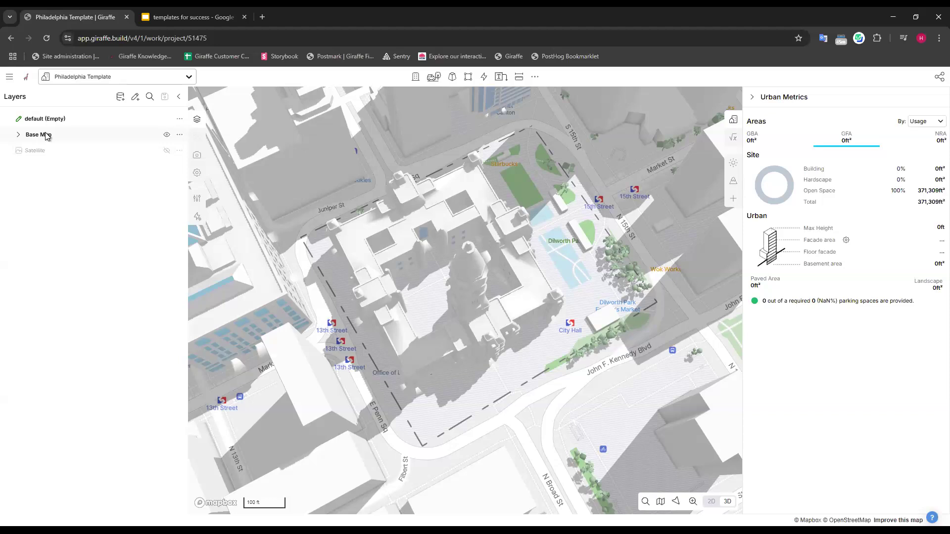
{"action": "left_click", "coordinate": [19, 135]}
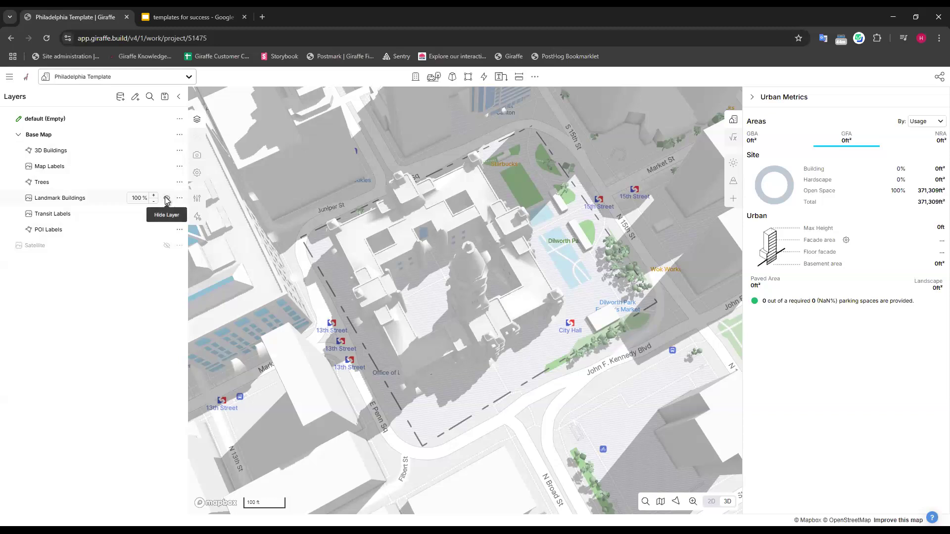
{"action": "right_click_drag", "start_coordinate": [495, 351], "coordinate": [494, 195]}
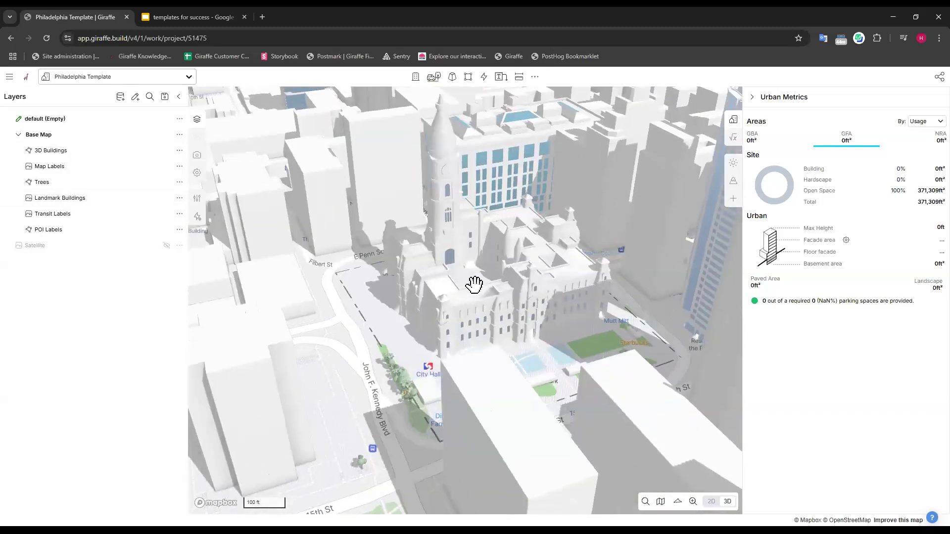
{"action": "right_click_drag", "start_coordinate": [477, 277], "coordinate": [479, 274]}
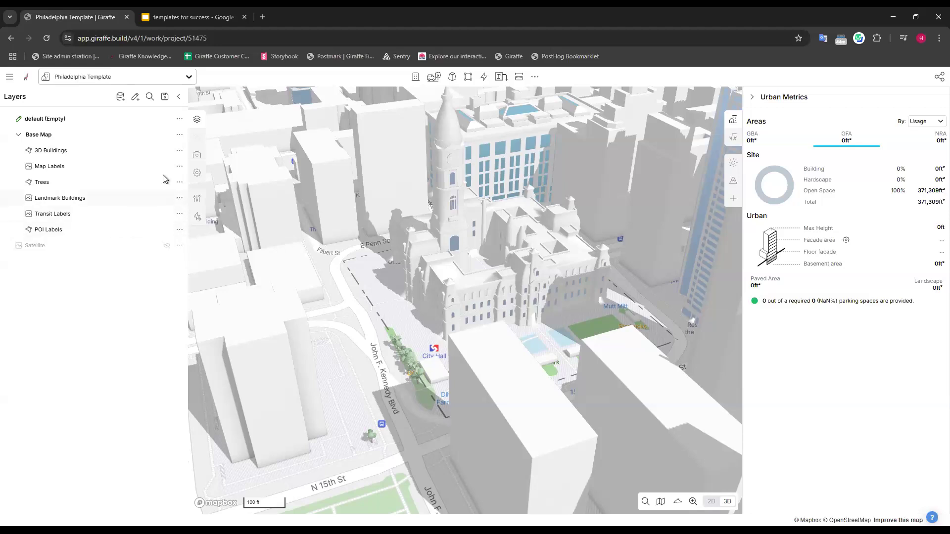
{"action": "right_click_drag", "start_coordinate": [369, 312], "coordinate": [440, 341]}
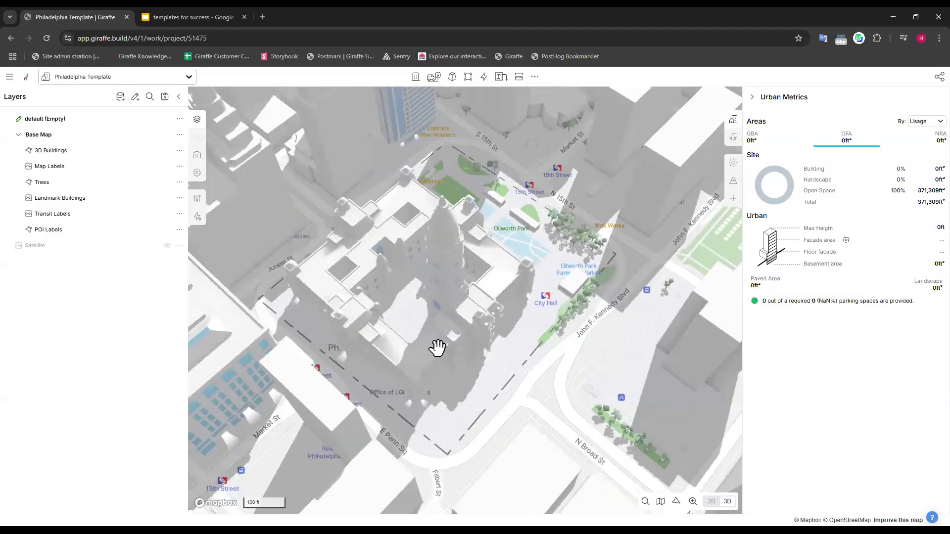
{"action": "left_click_drag", "start_coordinate": [599, 362], "coordinate": [597, 369]}
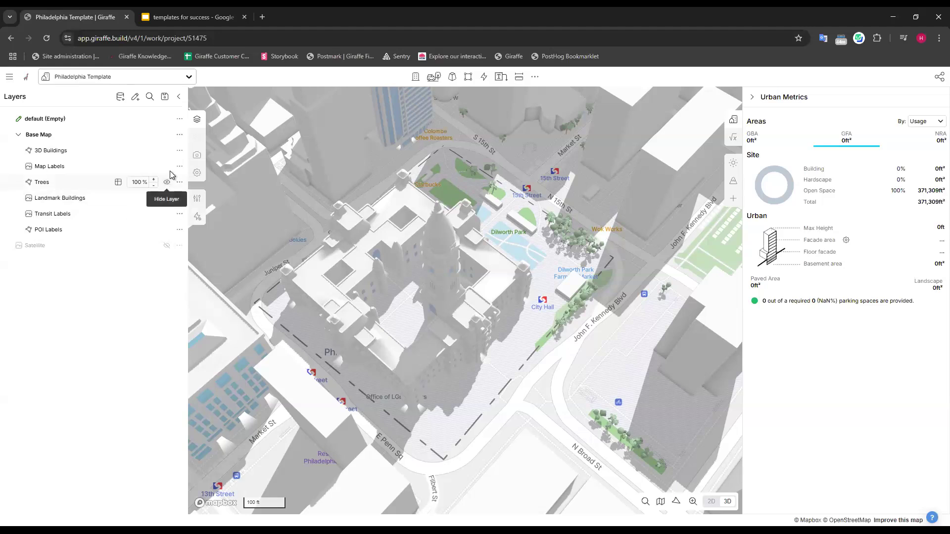
{"action": "mouse_move", "coordinate": [172, 184]}
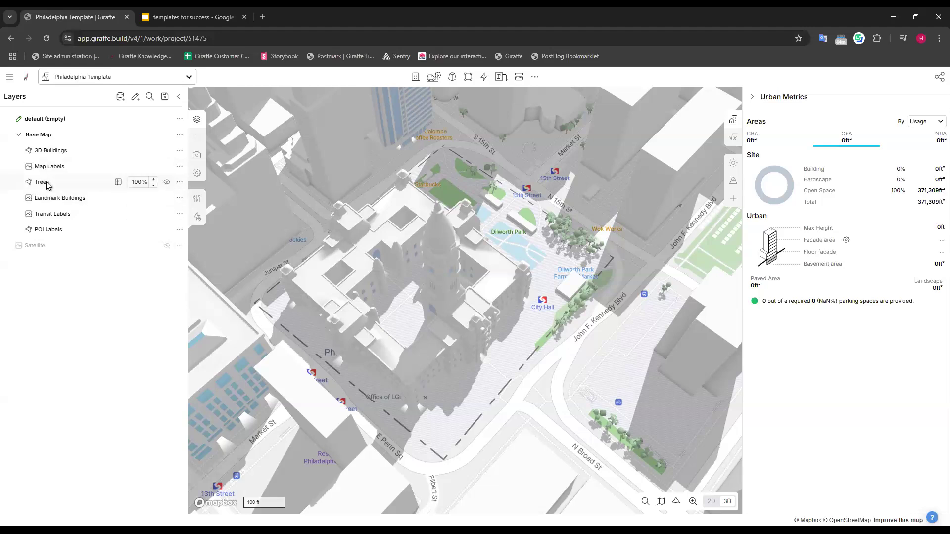
{"action": "left_click", "coordinate": [180, 183]}
{"action": "left_click", "coordinate": [225, 244]}
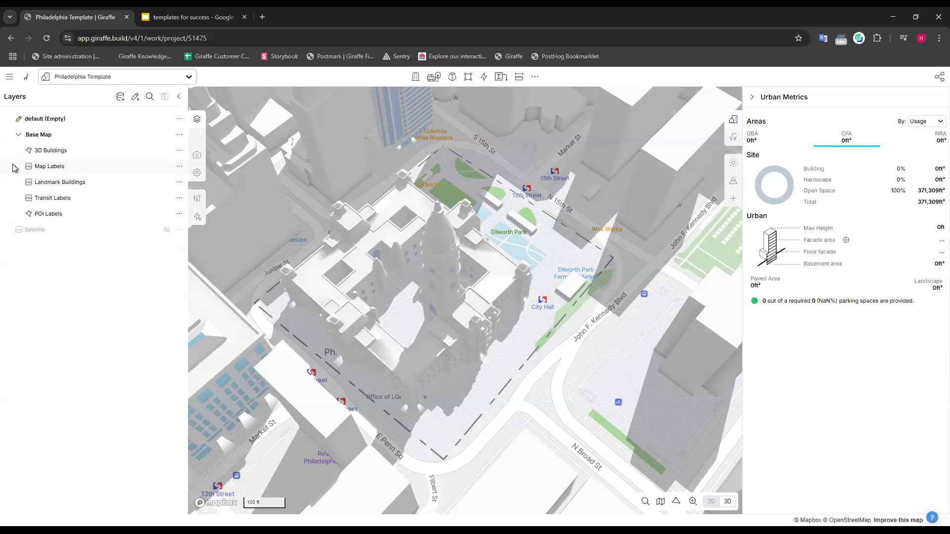
{"action": "left_click_drag", "start_coordinate": [18, 166], "coordinate": [21, 208]}
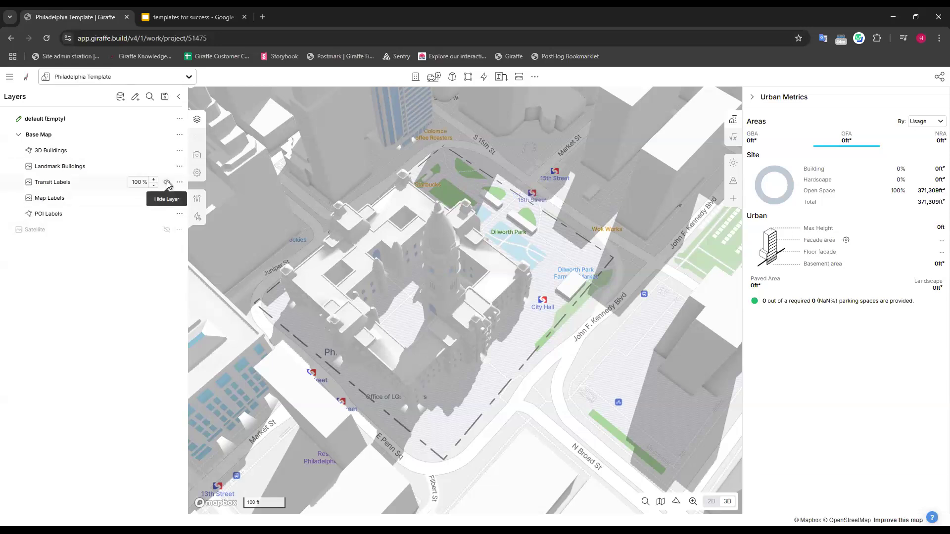
Hide the Transit Labels, Map Labels and POI Labels layers, save the layer visibility and collapse the Base Map group.
{"action": "left_click", "coordinate": [166, 183]}
{"action": "left_click", "coordinate": [167, 198]}
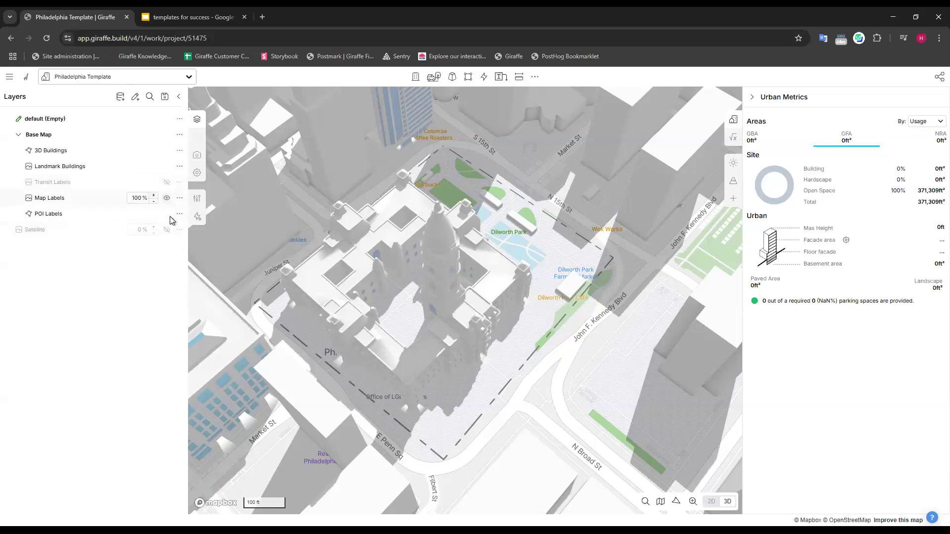
{"action": "left_click", "coordinate": [167, 213]}
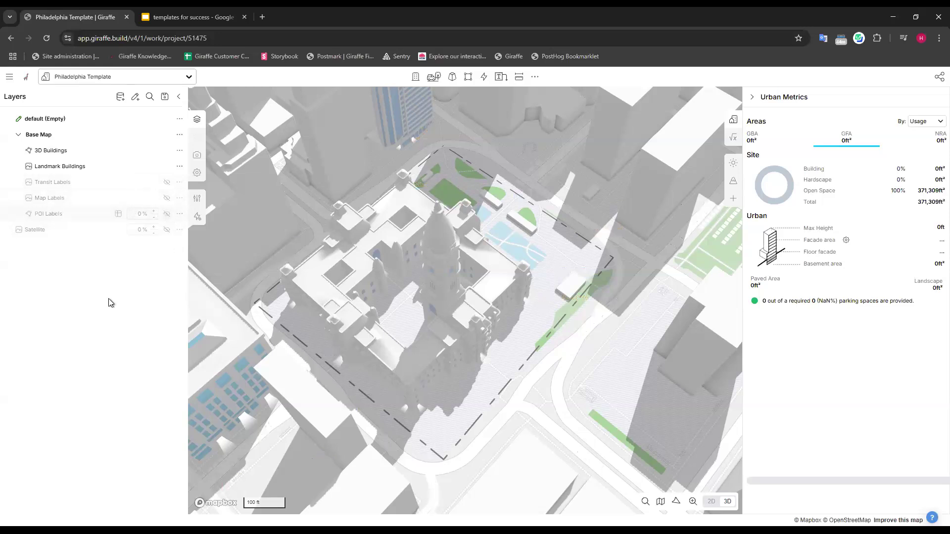
{"action": "left_click", "coordinate": [166, 98]}
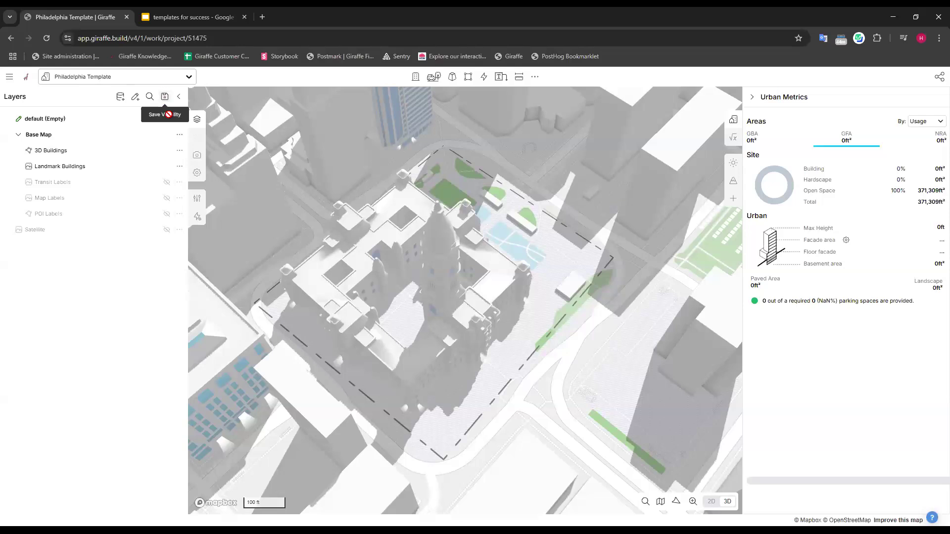
{"action": "left_click", "coordinate": [19, 137]}
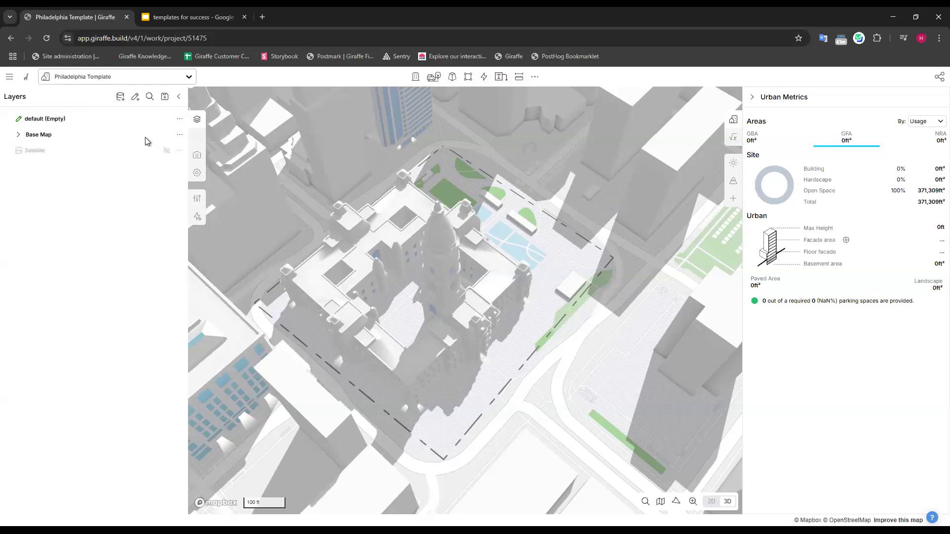
Search the layer library for wetlands and add the FWS Wetlands 2024 layer.
{"action": "left_click", "coordinate": [120, 97]}
{"action": "left_click", "coordinate": [169, 179]}
{"action": "type", "text": "wetlands"}
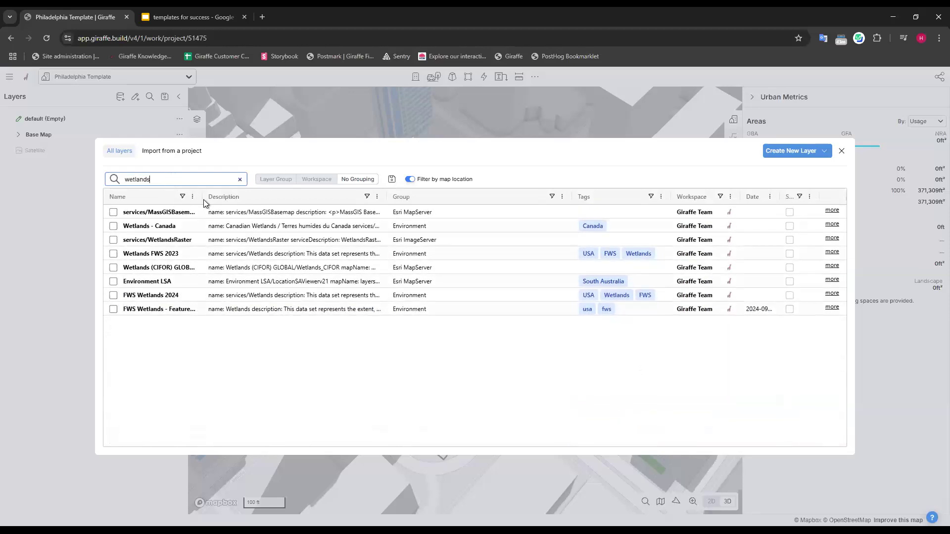
{"action": "left_click_drag", "start_coordinate": [203, 196], "coordinate": [316, 196]}
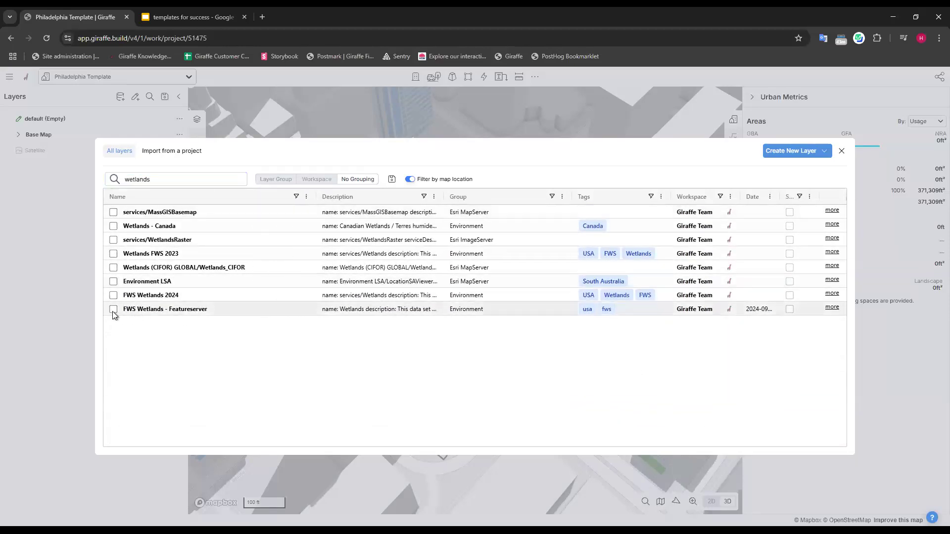
{"action": "left_click", "coordinate": [113, 295]}
Search the layer library for 2024 fema and add the FEMA Flood Hazard Zones FIRMette 2024 layer.
{"action": "double_click", "coordinate": [146, 179]}
{"action": "type", "text": "2024 fema"}
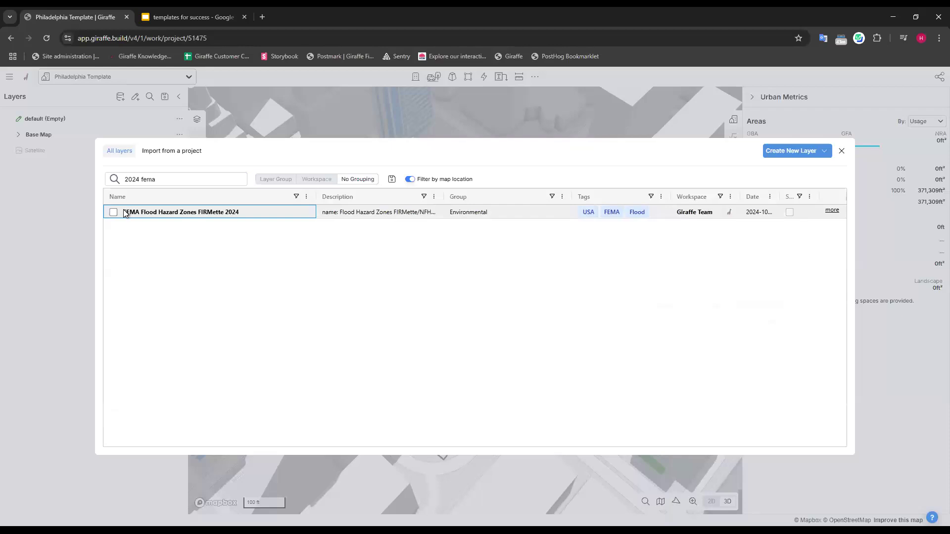
{"action": "left_click", "coordinate": [114, 212]}
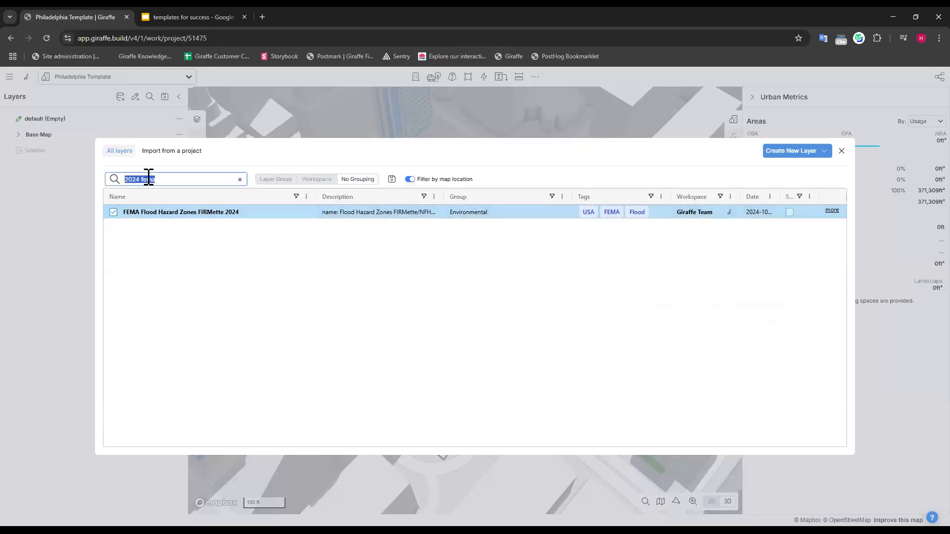
Search the layer library for contours usgs, add the Elevation Contours USA 3DEP layer and close the library.
{"action": "type", "text": "cont"}
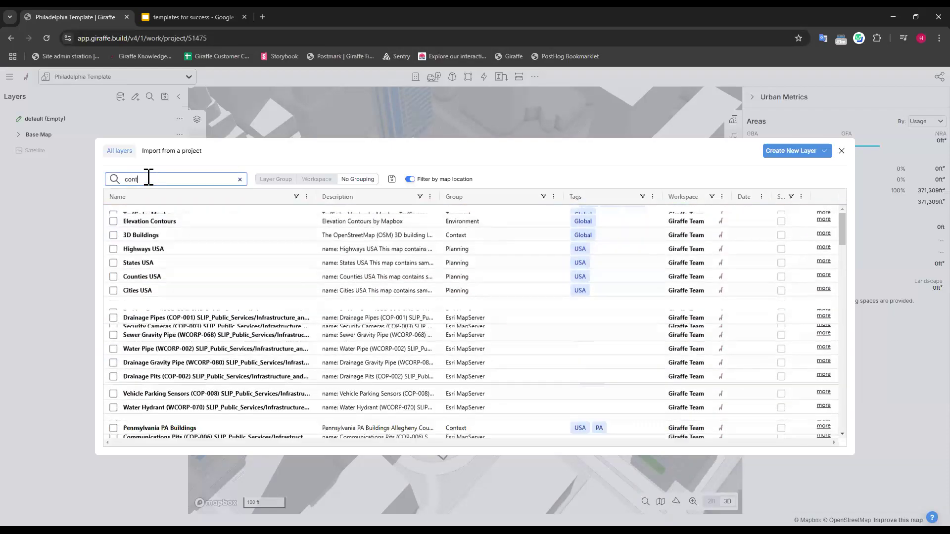
{"action": "type", "text": "ours usgs"}
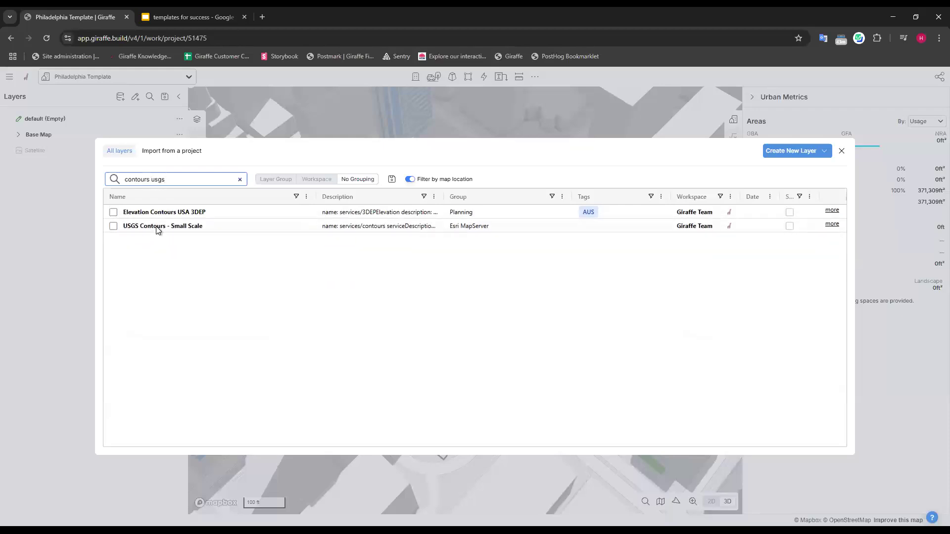
{"action": "left_click", "coordinate": [113, 217]}
{"action": "left_click", "coordinate": [113, 213]}
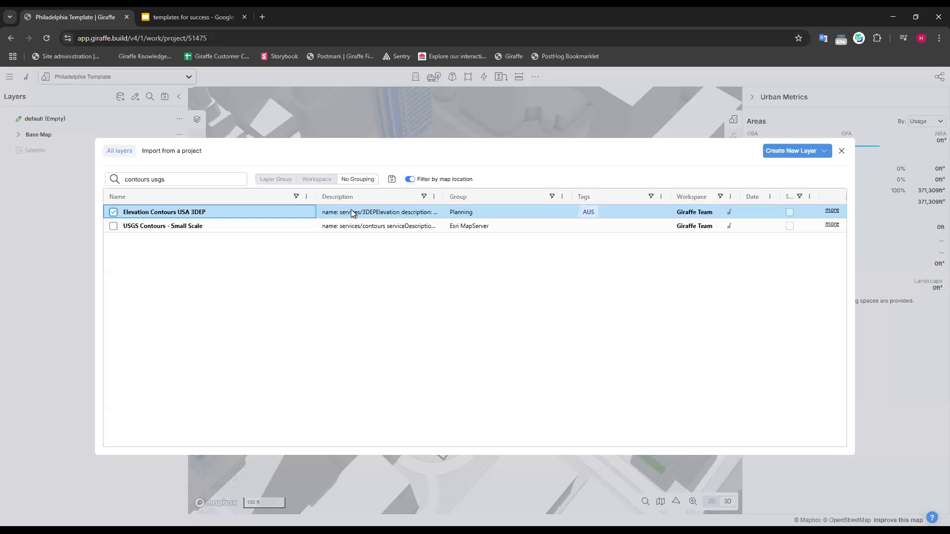
{"action": "left_click", "coordinate": [842, 151]}
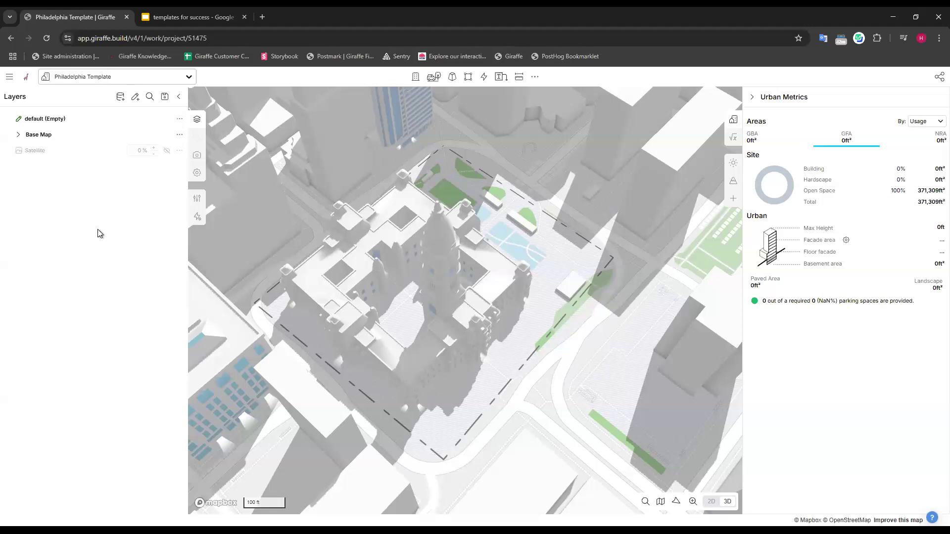
Group the wetlands, flood hazard and elevation contour layers under a new group named Environmental and collapse it.
{"action": "mouse_move", "coordinate": [12, 149]}
{"action": "left_mouse_down"}
{"action": "mouse_move", "coordinate": [43, 141]}
{"action": "mouse_move", "coordinate": [54, 163]}
{"action": "mouse_move", "coordinate": [60, 152]}
{"action": "left_mouse_up"}
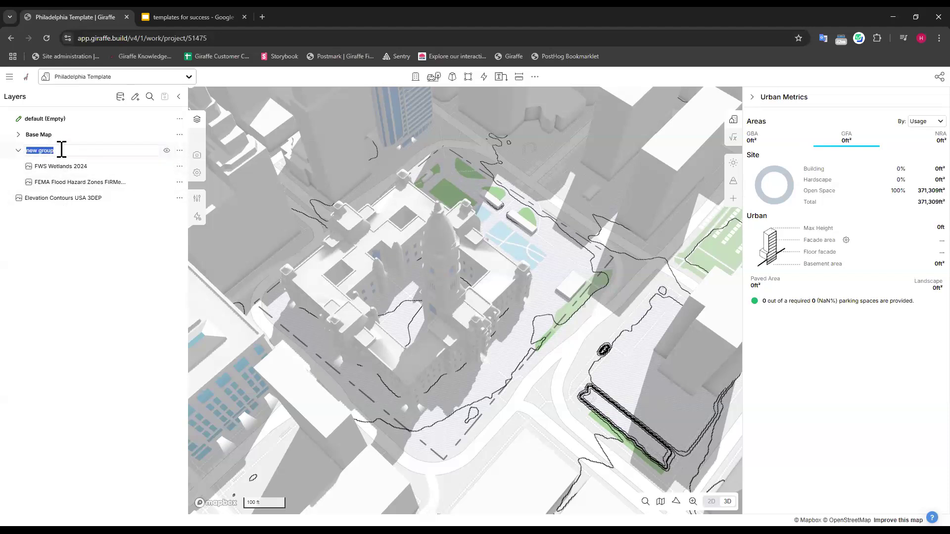
{"action": "type", "text": "Environmental"}
{"action": "key", "text": "Return"}
{"action": "left_click_drag", "start_coordinate": [12, 194], "coordinate": [47, 155]}
{"action": "left_click", "coordinate": [18, 151]}
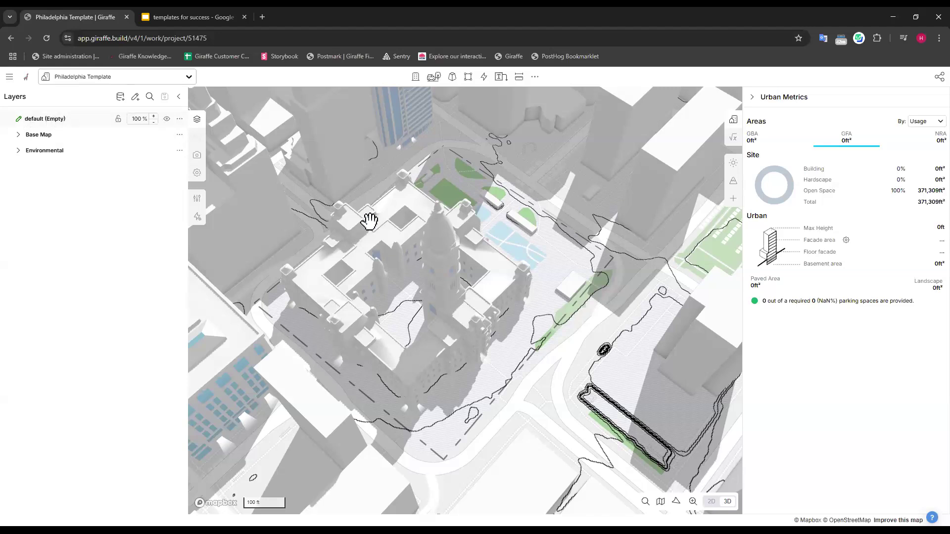
Add two drawing layers named Scenario 1 and Scenario 2.
{"action": "left_click_drag", "start_coordinate": [518, 244], "coordinate": [509, 250]}
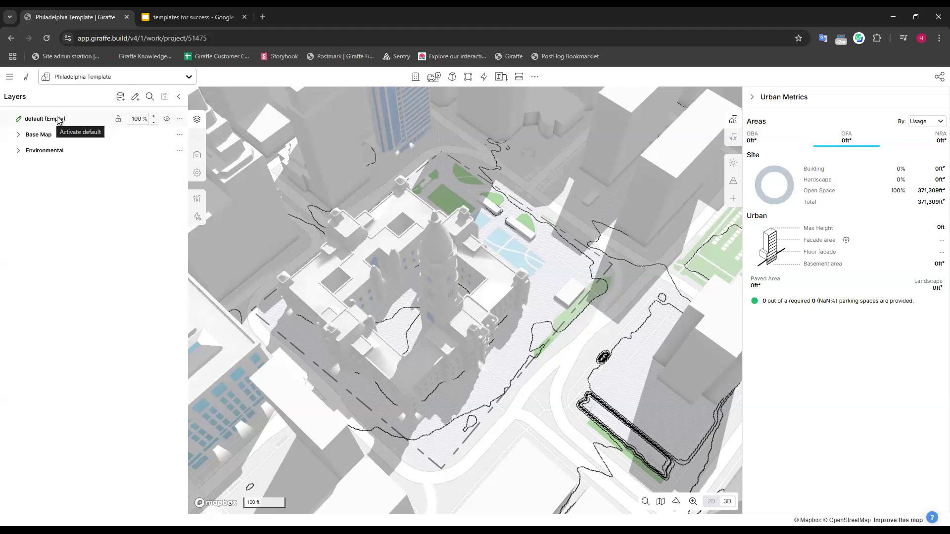
{"action": "left_click", "coordinate": [135, 97]}
{"action": "type", "text": "S"}
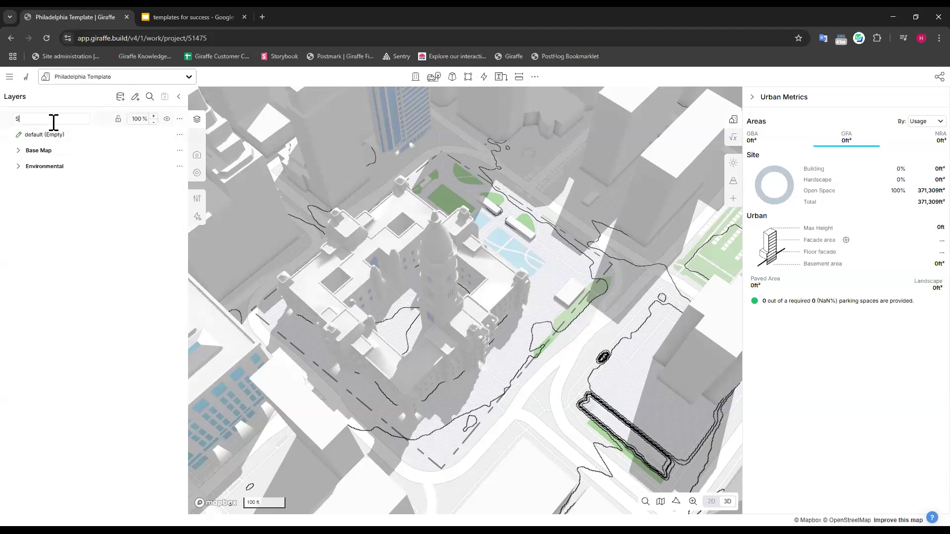
{"action": "type", "text": "cenario 1"}
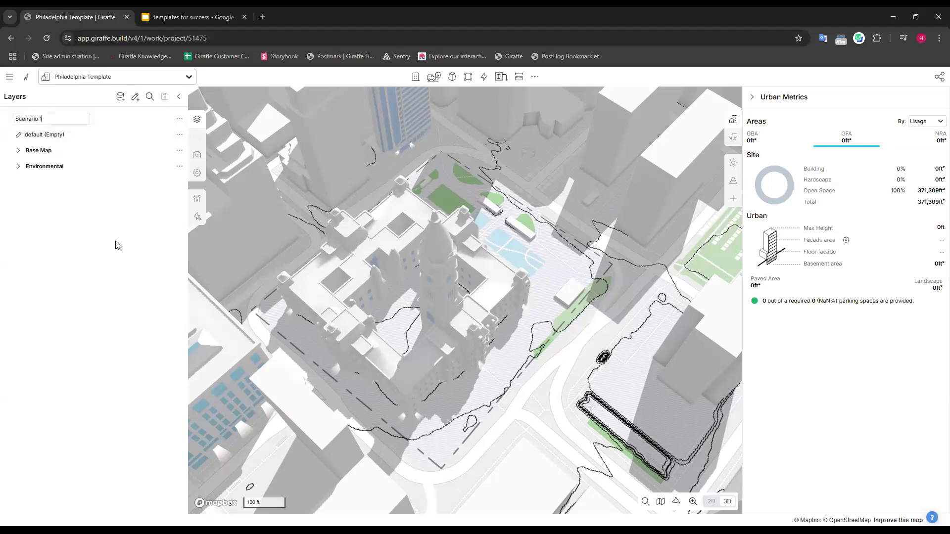
{"action": "key", "text": "Return"}
{"action": "left_click", "coordinate": [135, 97]}
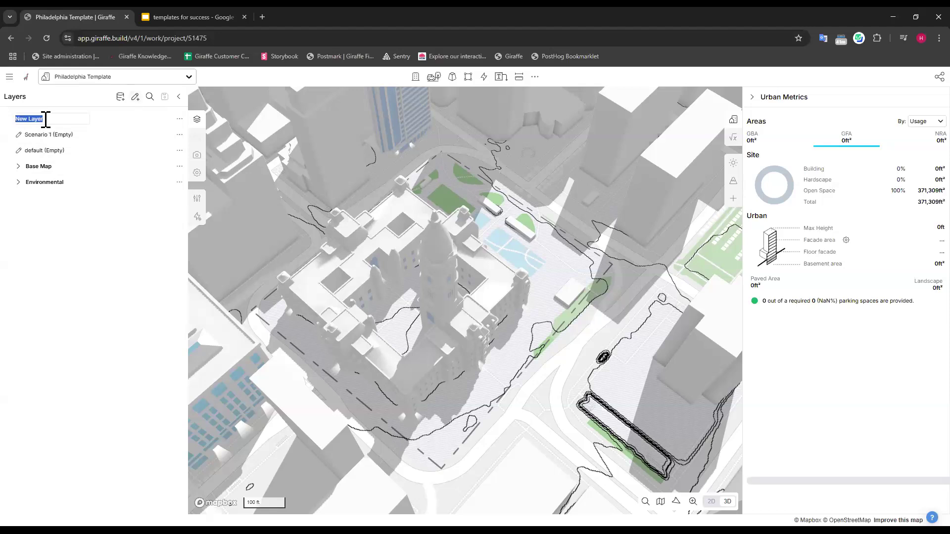
{"action": "type", "text": "Scenario 2"}
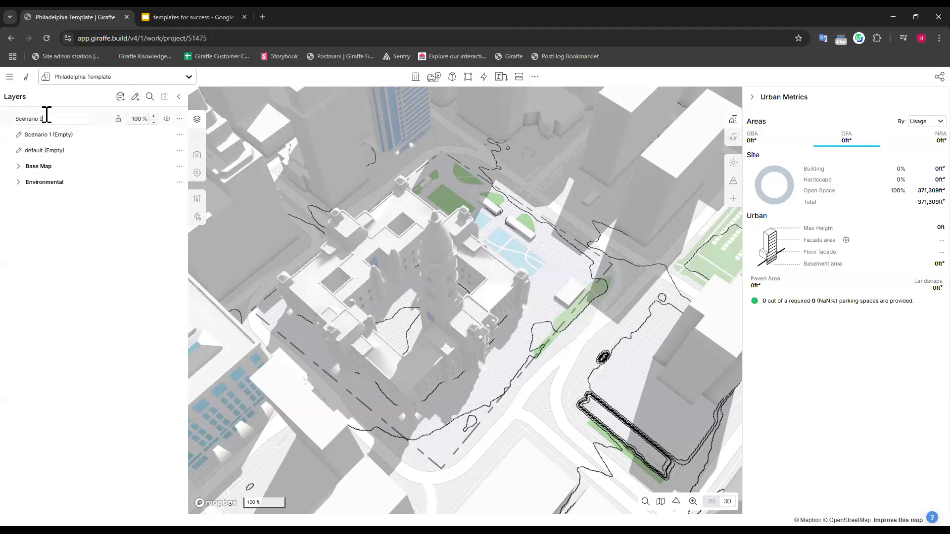
{"action": "key", "text": "Return"}
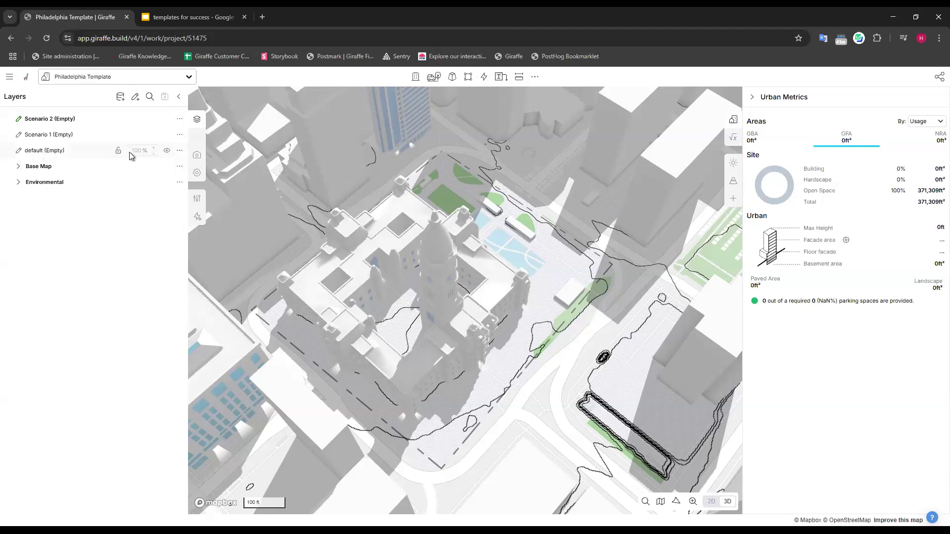
{"action": "left_click", "coordinate": [180, 150]}
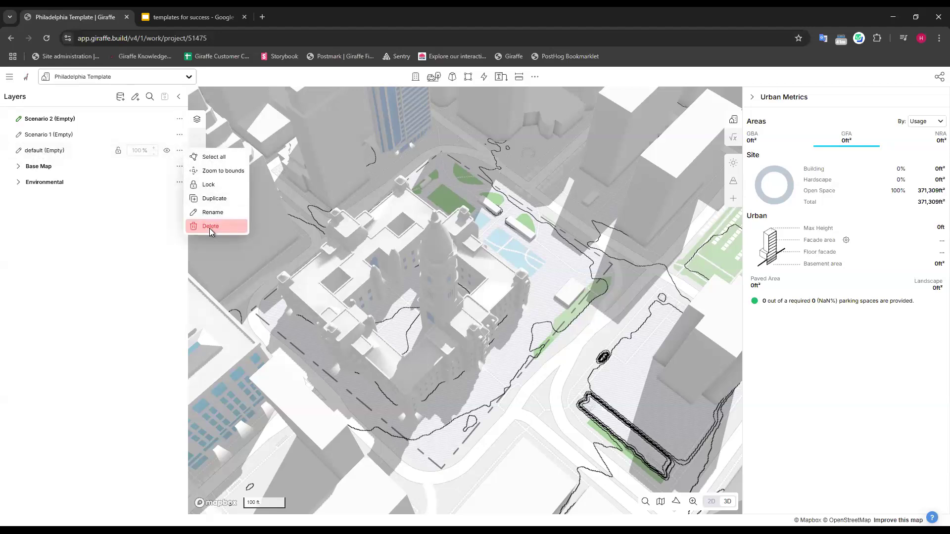
{"action": "left_click", "coordinate": [54, 271]}
{"action": "left_click", "coordinate": [56, 134]}
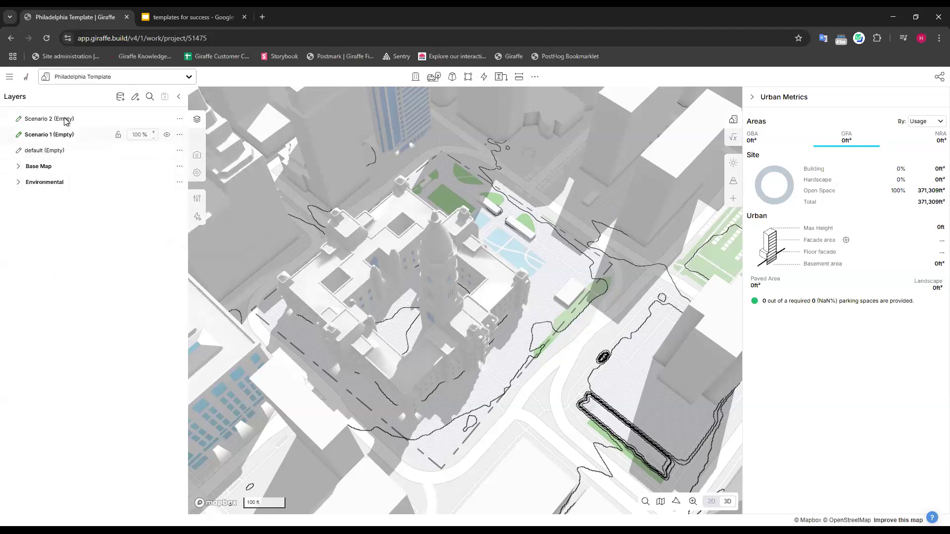
{"action": "left_click", "coordinate": [62, 120]}
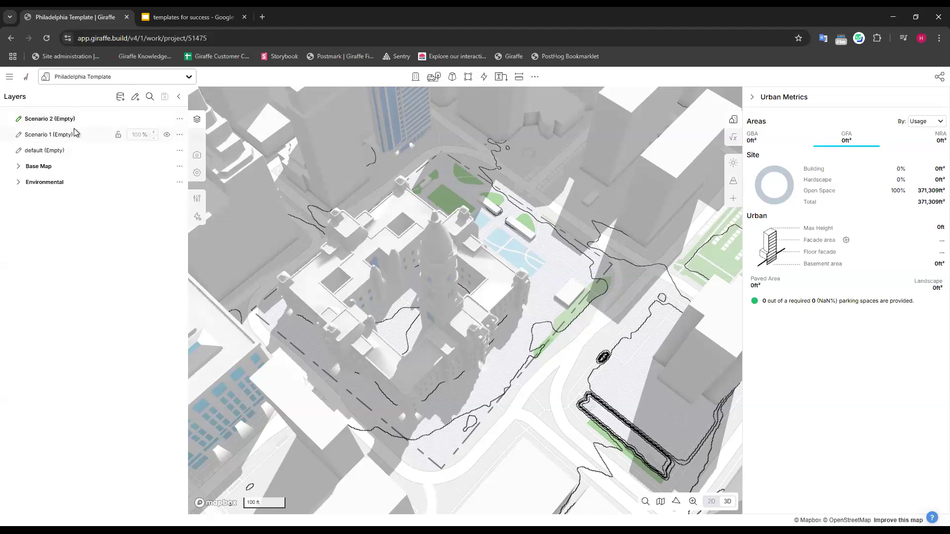
Add two more drawing layers named Scenario 2 landscape and Scenario 1 landscape.
{"action": "left_click", "coordinate": [135, 97]}
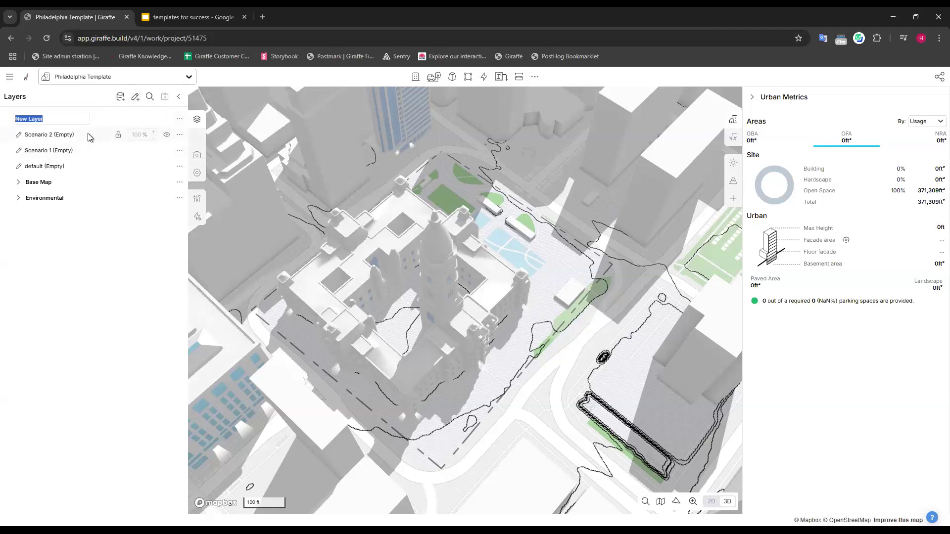
{"action": "type", "text": "Scenario 2 landscape"}
{"action": "left_click", "coordinate": [135, 97]}
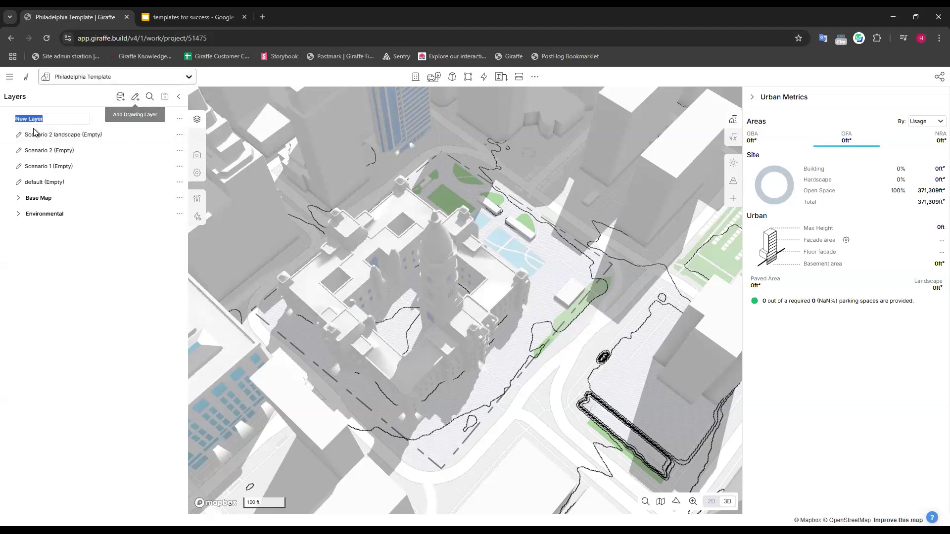
{"action": "type", "text": "Scenario "}
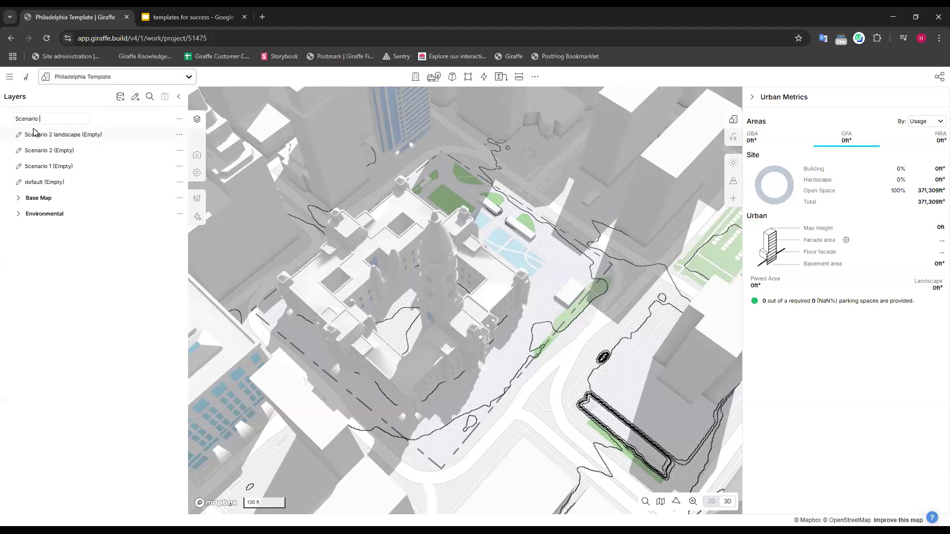
{"action": "type", "text": "1 landscape"}
{"action": "key", "text": "Return"}
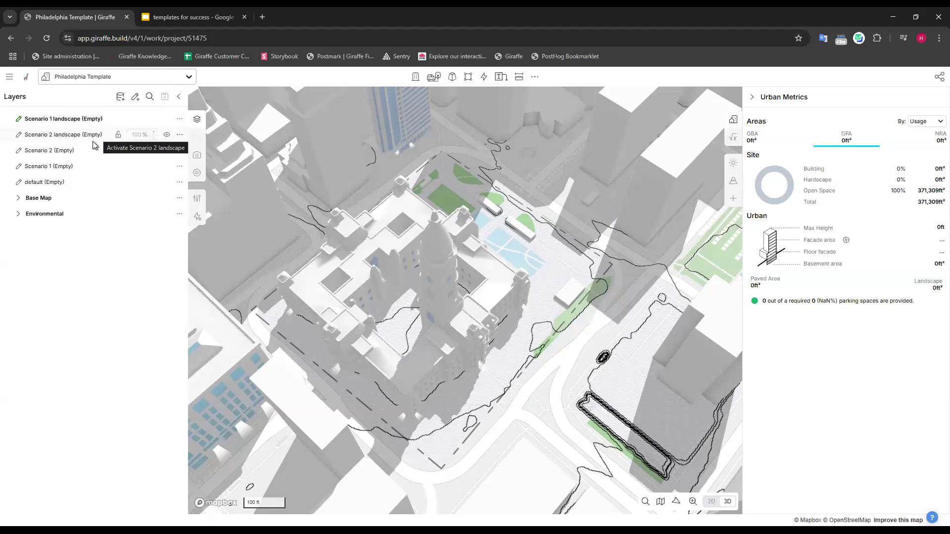
Group each scenario layer with its matching landscape layer, naming the two groups Scenario 1 and Scenario 2.
{"action": "left_click_drag", "start_coordinate": [12, 164], "coordinate": [97, 137]}
{"action": "type", "text": "Scenario 1"}
{"action": "left_click", "coordinate": [104, 359]}
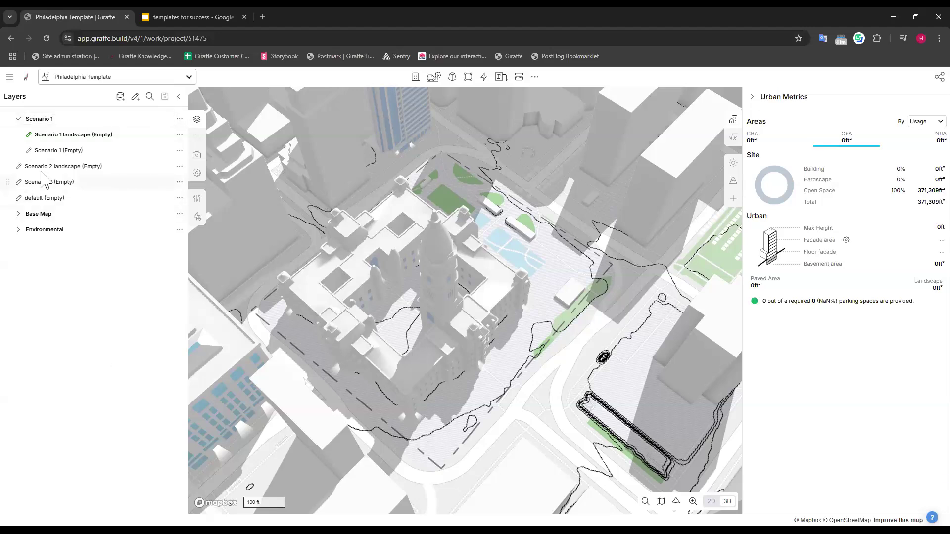
{"action": "left_click_drag", "start_coordinate": [44, 179], "coordinate": [51, 165]}
{"action": "type", "text": "Scenario 2"}
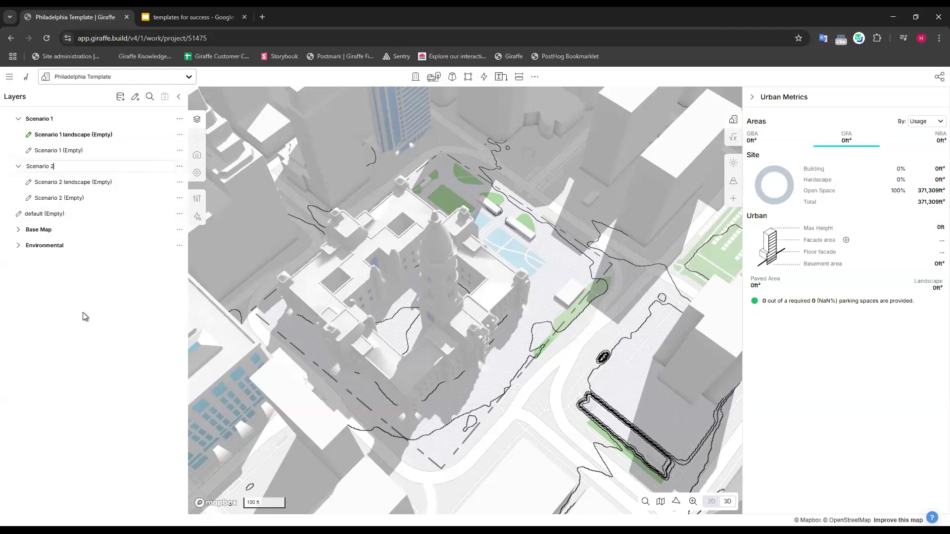
{"action": "key", "text": "Return"}
Rename the default drawing layer to Infrastructure.
{"action": "double_click", "coordinate": [43, 214]}
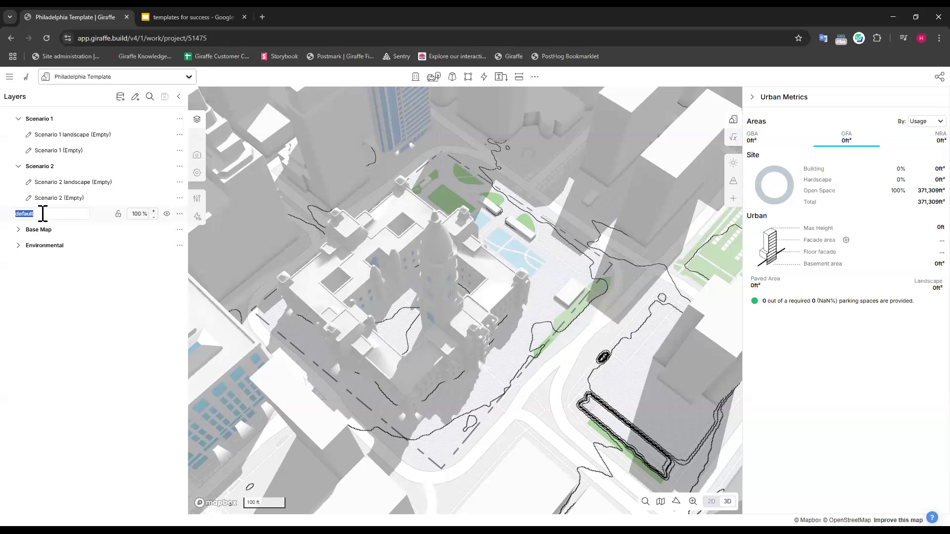
{"action": "type", "text": "Infrastructure"}
{"action": "key", "text": "Return"}
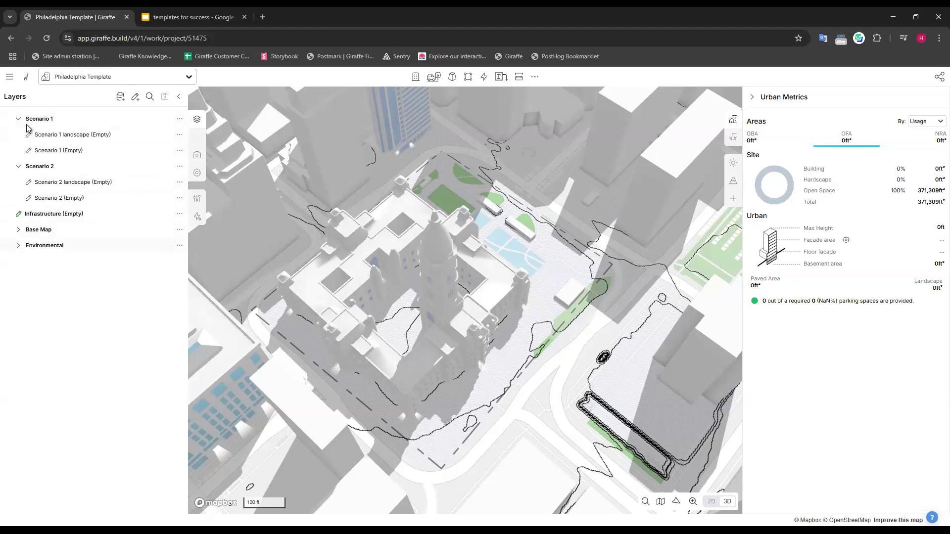
Make the Scenario 1 drawing layer active and collapse the Scenario 1 and Scenario 2 groups.
{"action": "left_click", "coordinate": [65, 155]}
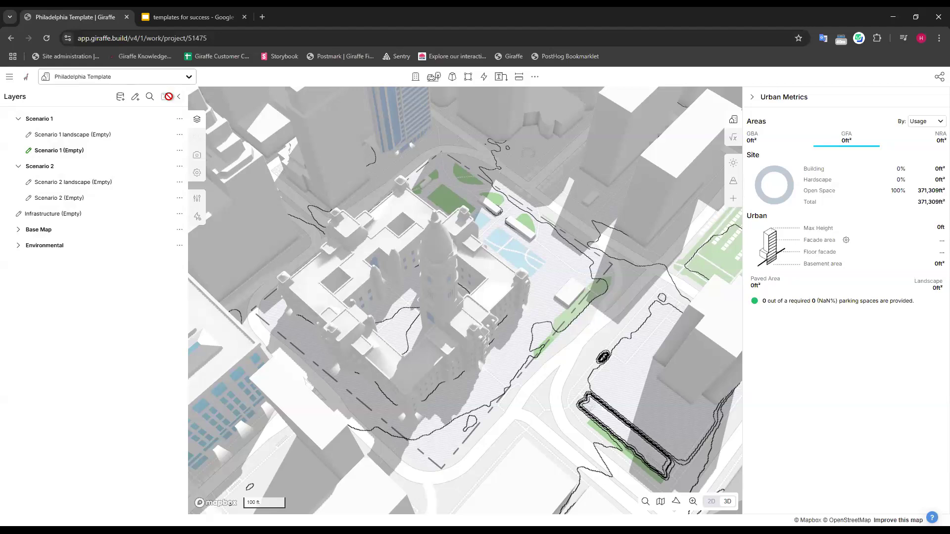
{"action": "left_click", "coordinate": [19, 119]}
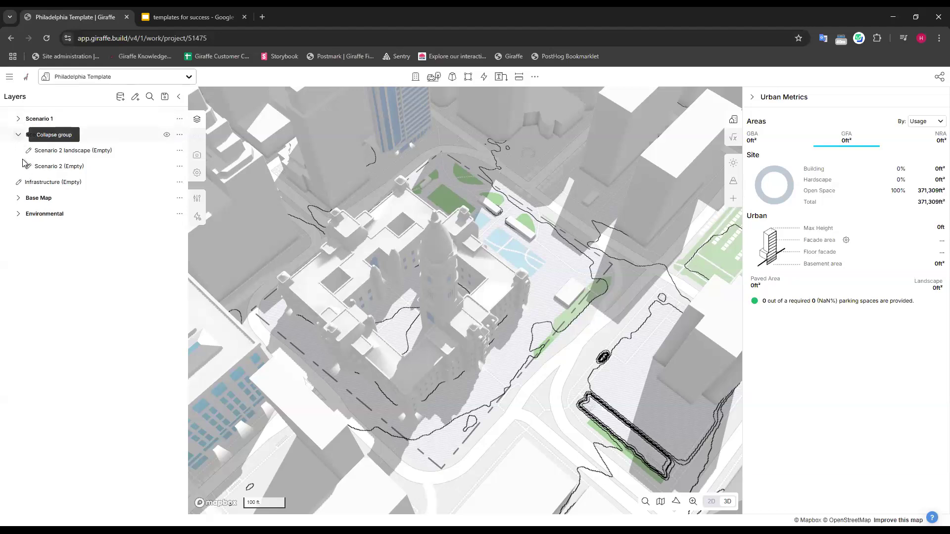
{"action": "left_click", "coordinate": [18, 134]}
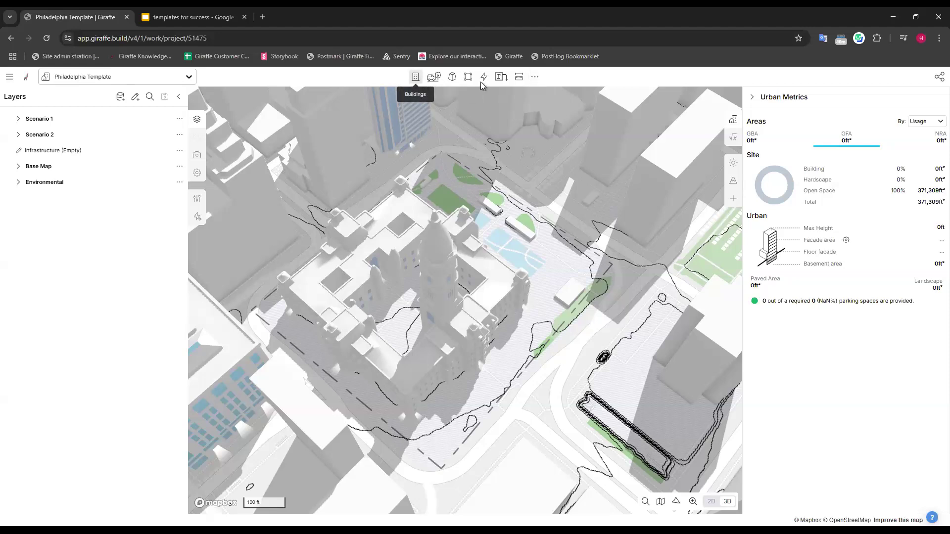
Review the building, landscape and land use types available for drawing, without drawing anything.
{"action": "left_click", "coordinate": [415, 79]}
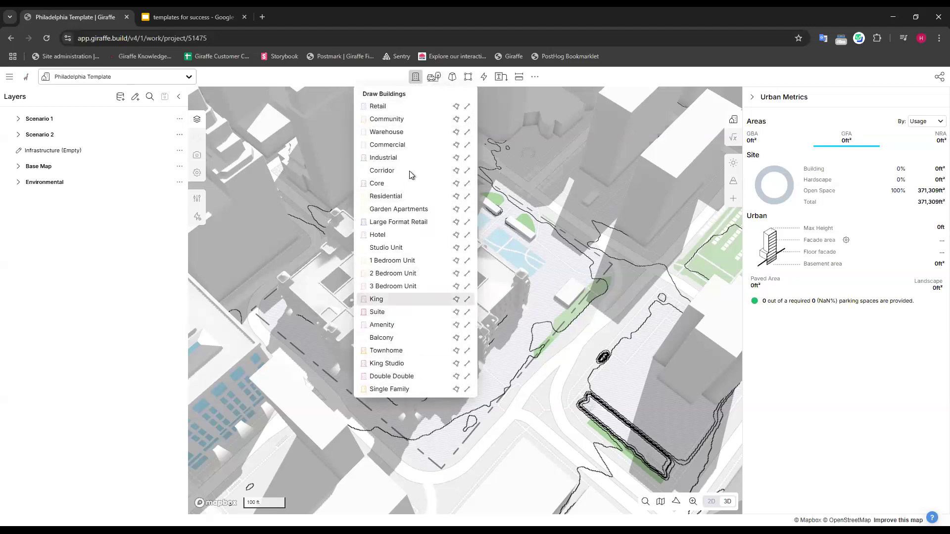
{"action": "left_click", "coordinate": [435, 77]}
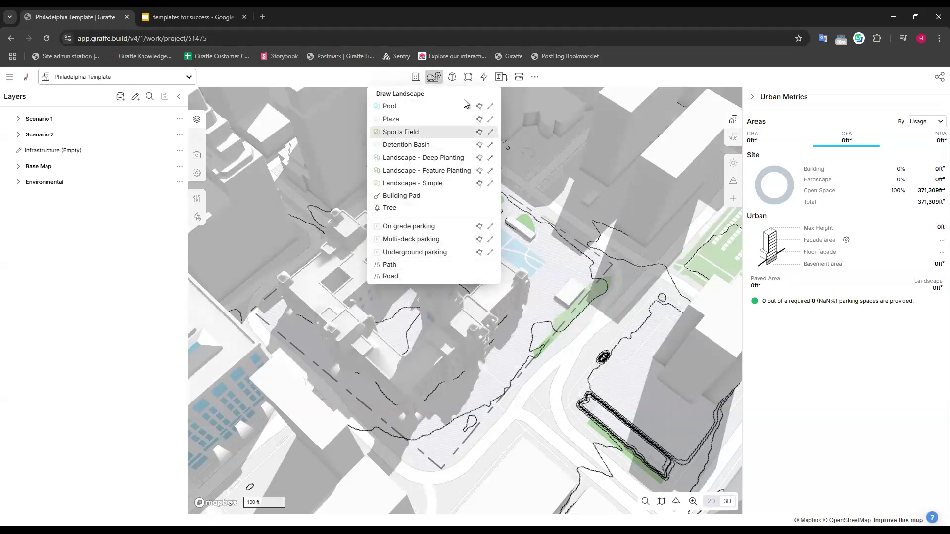
{"action": "left_click", "coordinate": [452, 77]}
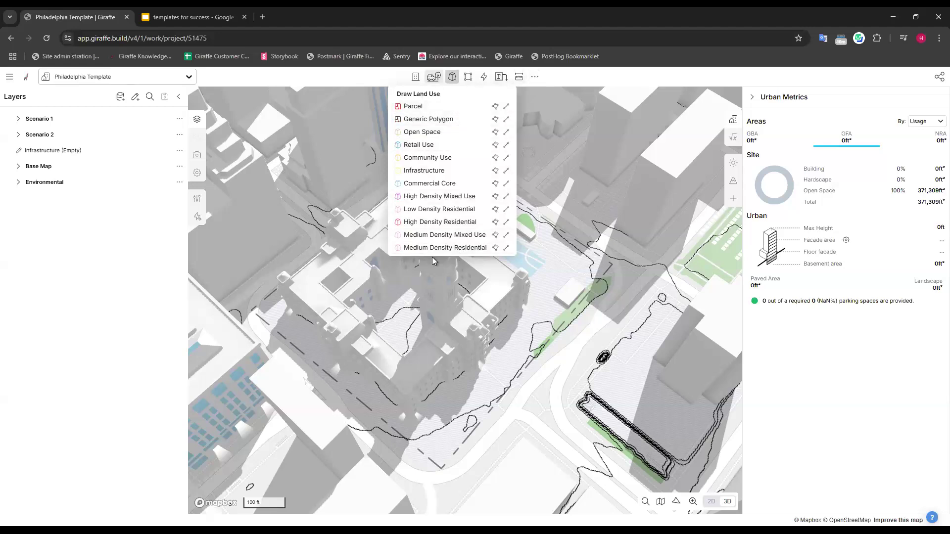
{"action": "left_click", "coordinate": [567, 218]}
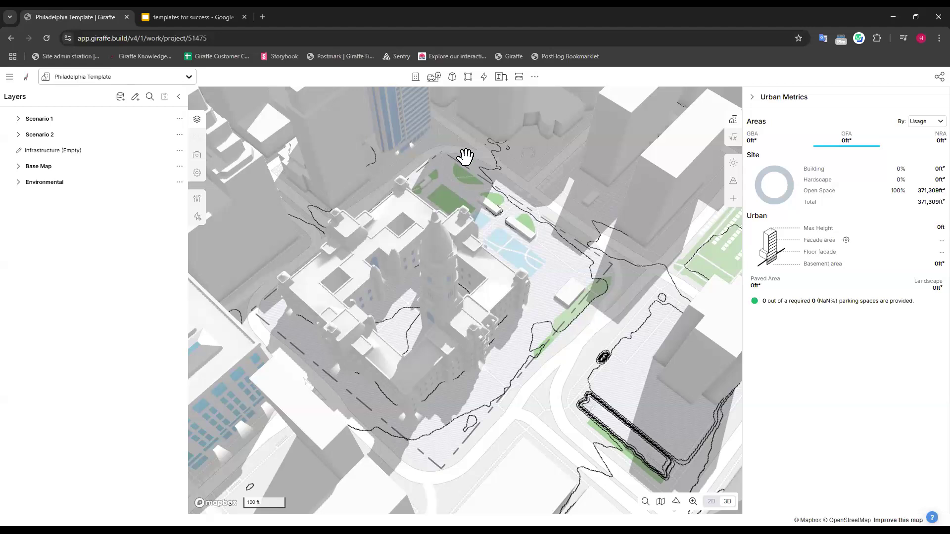
{"action": "left_click", "coordinate": [413, 82]}
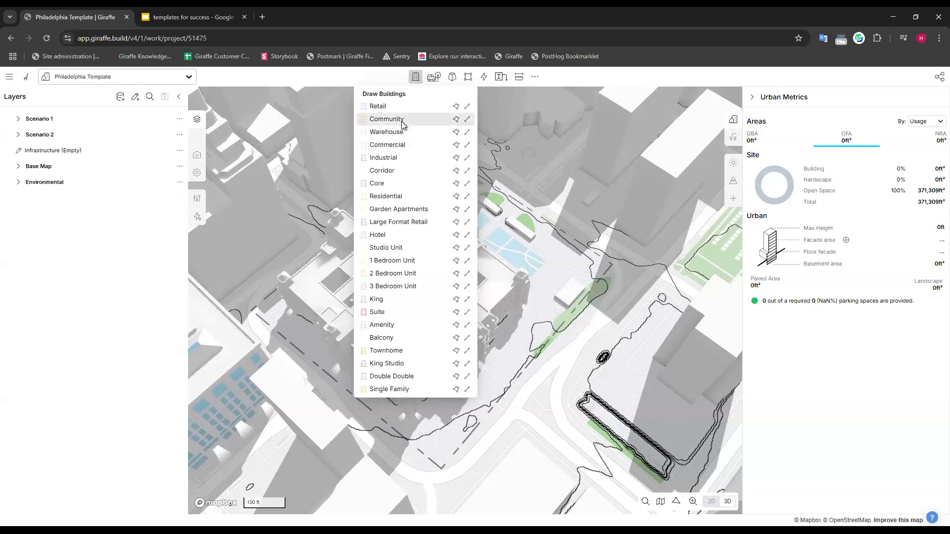
{"action": "left_click", "coordinate": [391, 299]}
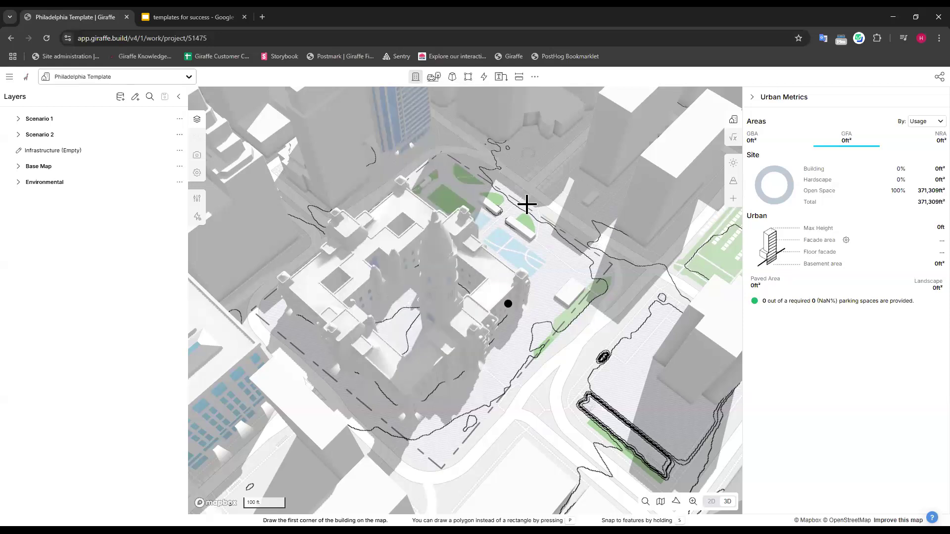
{"action": "key", "text": "Escape"}
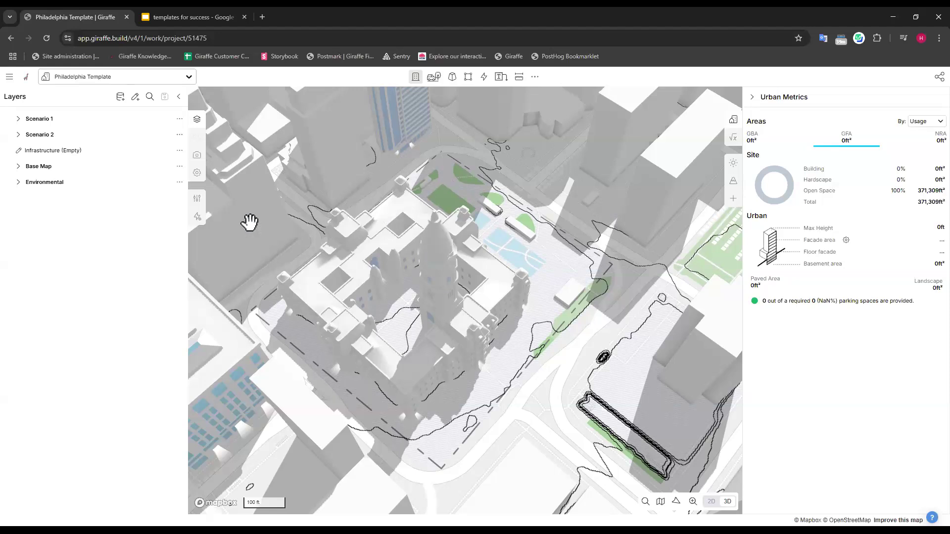
Open the usage editor and delete the Residential usage.
{"action": "left_click", "coordinate": [198, 201]}
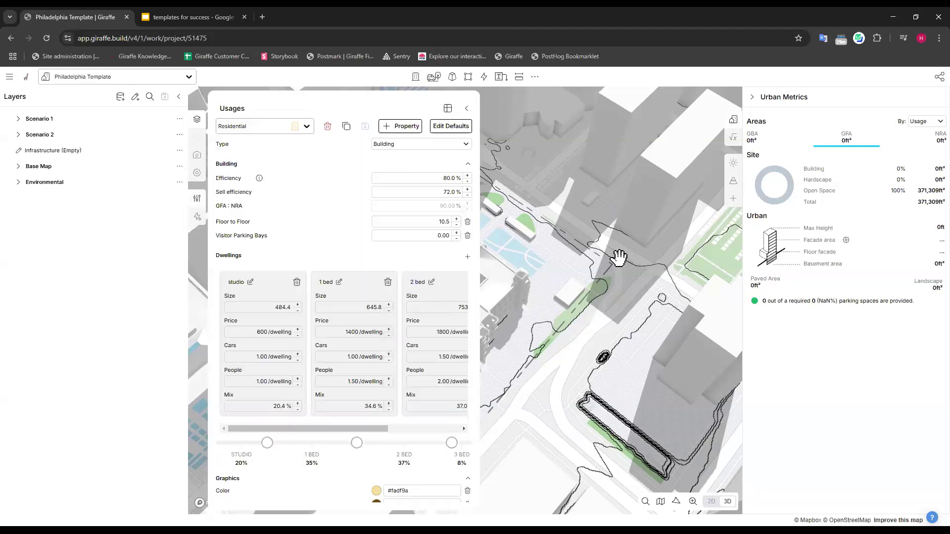
{"action": "left_click", "coordinate": [305, 127]}
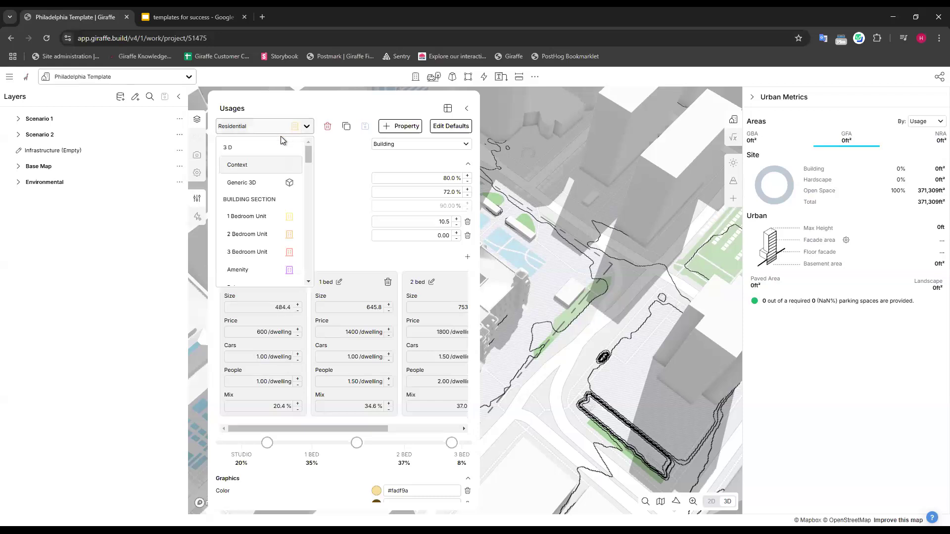
{"action": "left_click", "coordinate": [301, 110]}
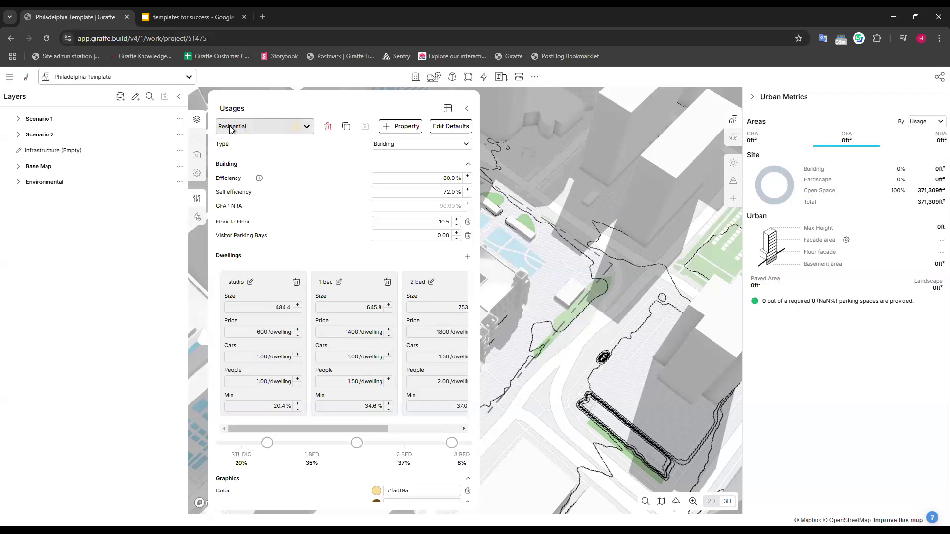
{"action": "key", "text": "ctrl"}
{"action": "key", "text": "ctrl"}
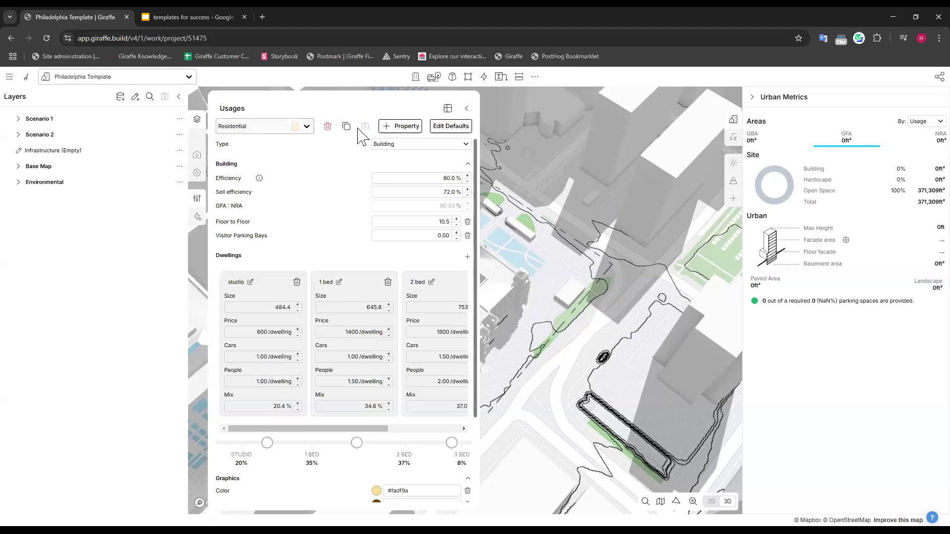
{"action": "left_click", "coordinate": [328, 128]}
{"action": "left_click", "coordinate": [565, 226]}
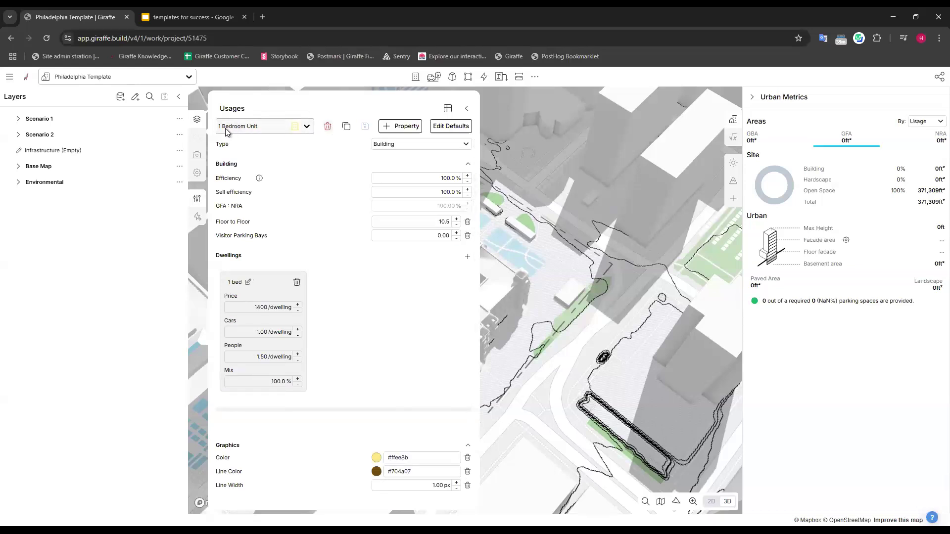
Delete the 1 Bedroom Unit, 2 Bedroom Unit and 3 Bedroom Unit usages one after another.
{"action": "left_click", "coordinate": [328, 127]}
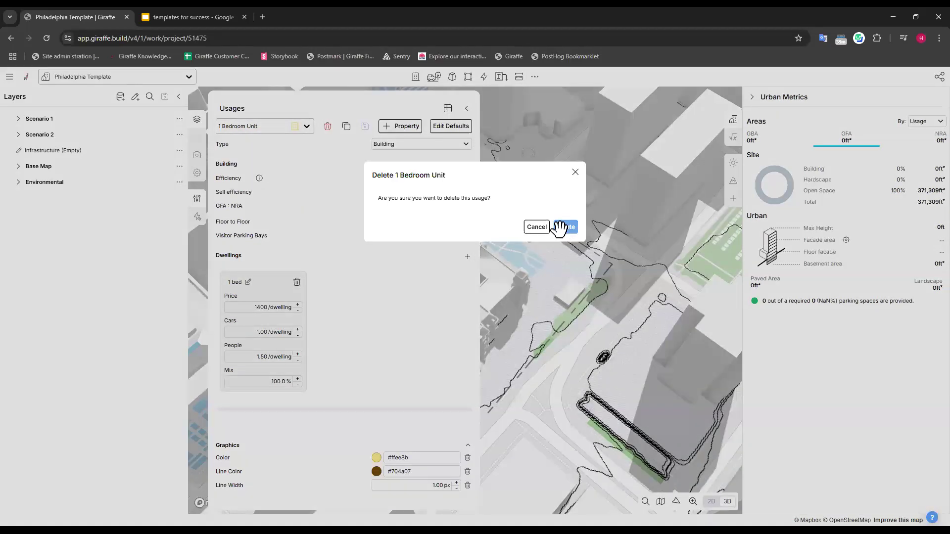
{"action": "left_click", "coordinate": [559, 227]}
{"action": "left_click", "coordinate": [328, 126]}
{"action": "left_click", "coordinate": [564, 227]}
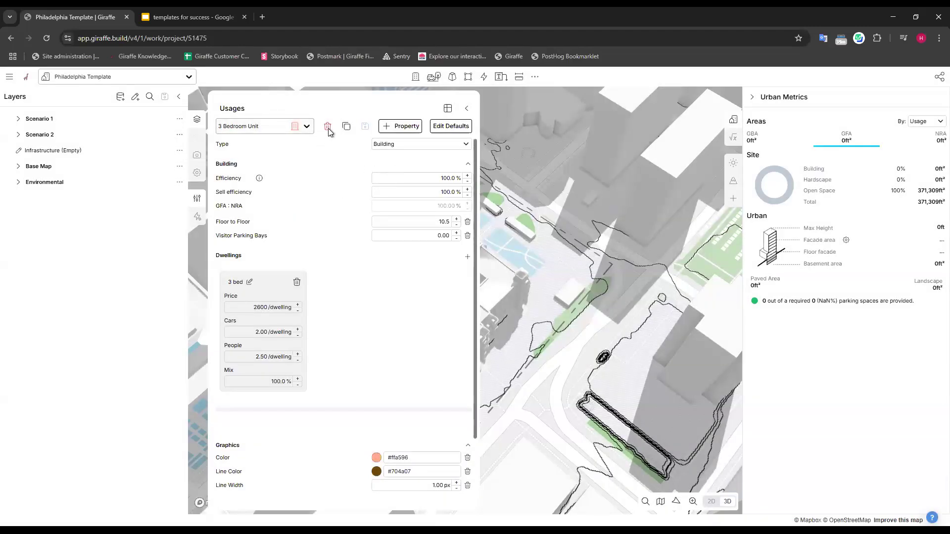
{"action": "left_click", "coordinate": [327, 127]}
{"action": "left_click", "coordinate": [565, 228]}
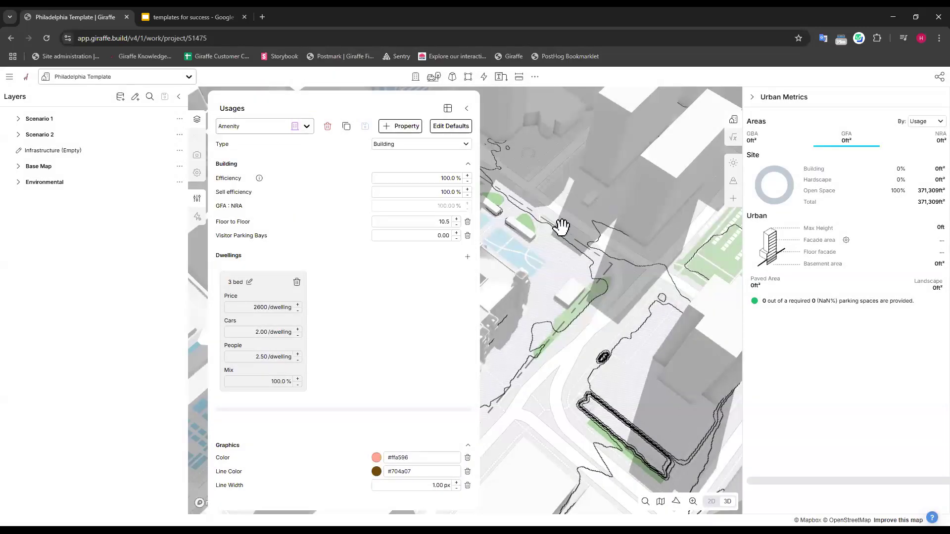
Open the table of all usages and delete the Amenity and Balcony usages.
{"action": "left_click", "coordinate": [448, 110]}
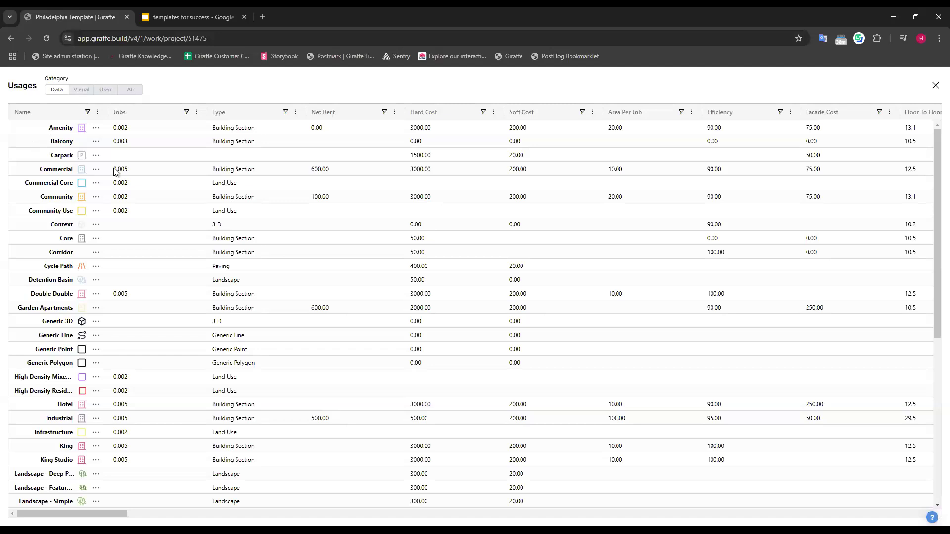
{"action": "left_click", "coordinate": [97, 127]}
{"action": "left_click", "coordinate": [141, 167]}
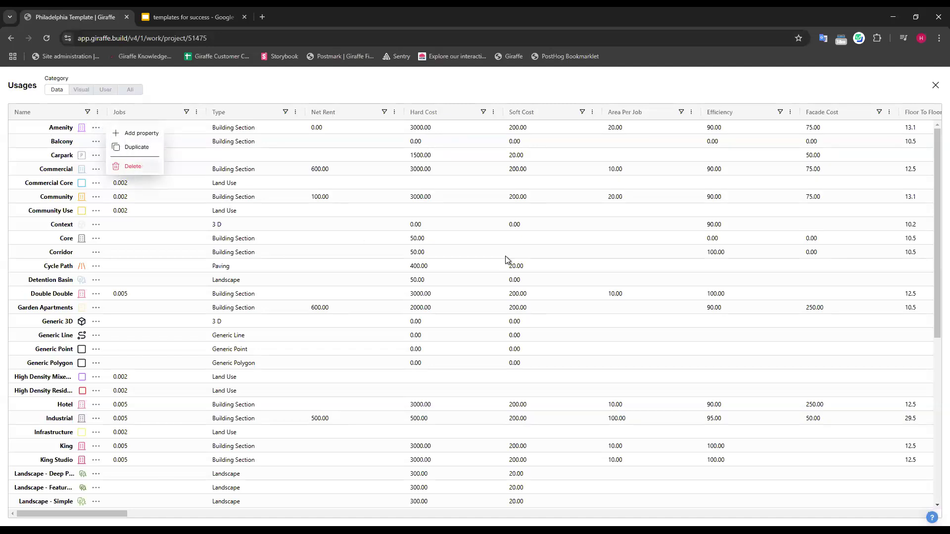
{"action": "left_click", "coordinate": [599, 231]}
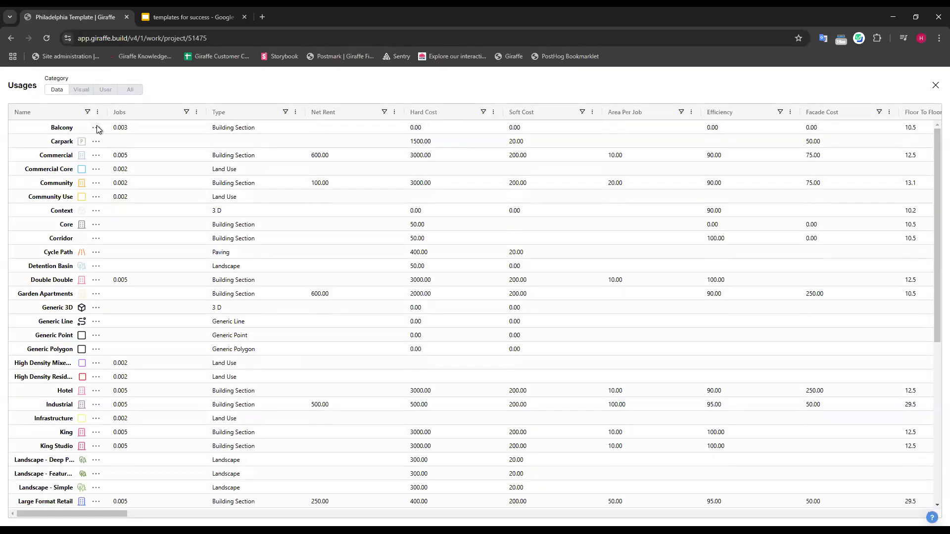
{"action": "left_click", "coordinate": [96, 127]}
{"action": "left_click", "coordinate": [132, 166]}
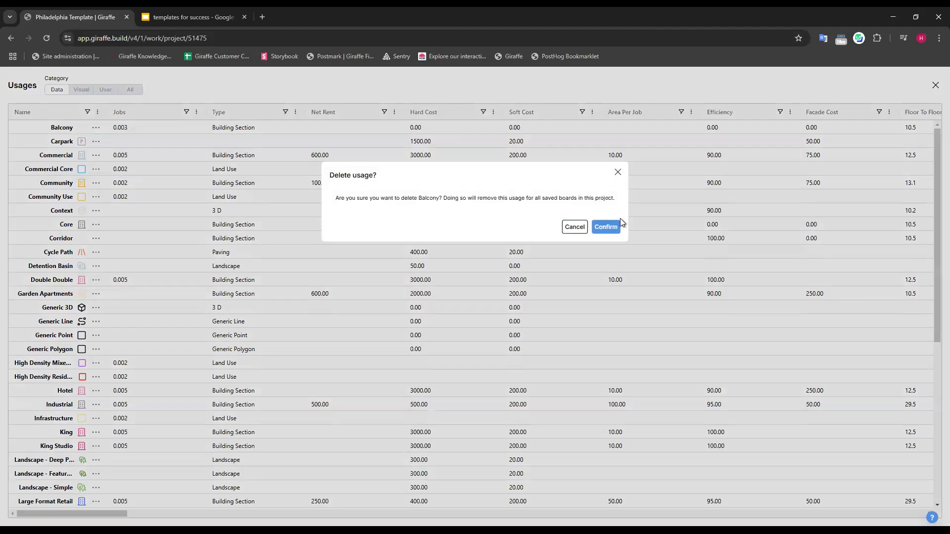
{"action": "left_click", "coordinate": [609, 227]}
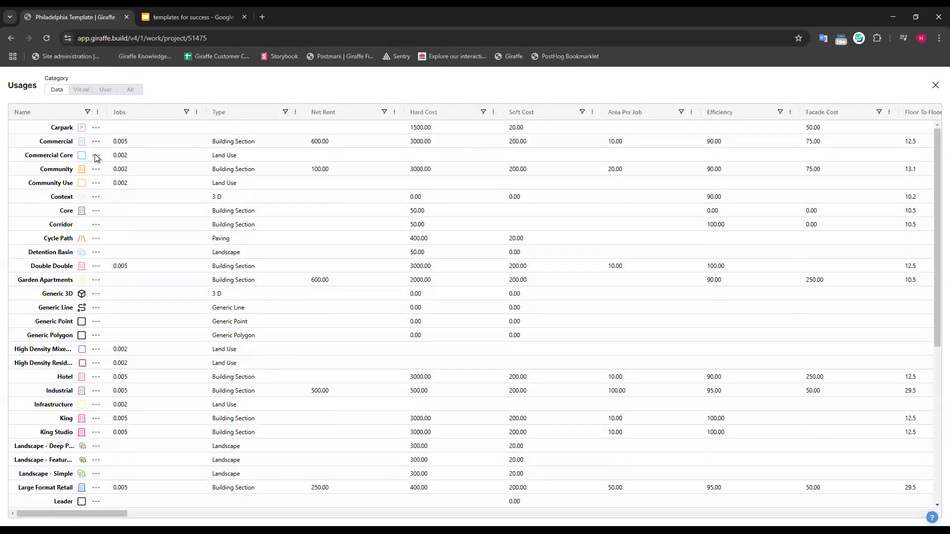
Delete the Commercial Core, Community and Community Use usages from the table.
{"action": "left_click", "coordinate": [96, 155]}
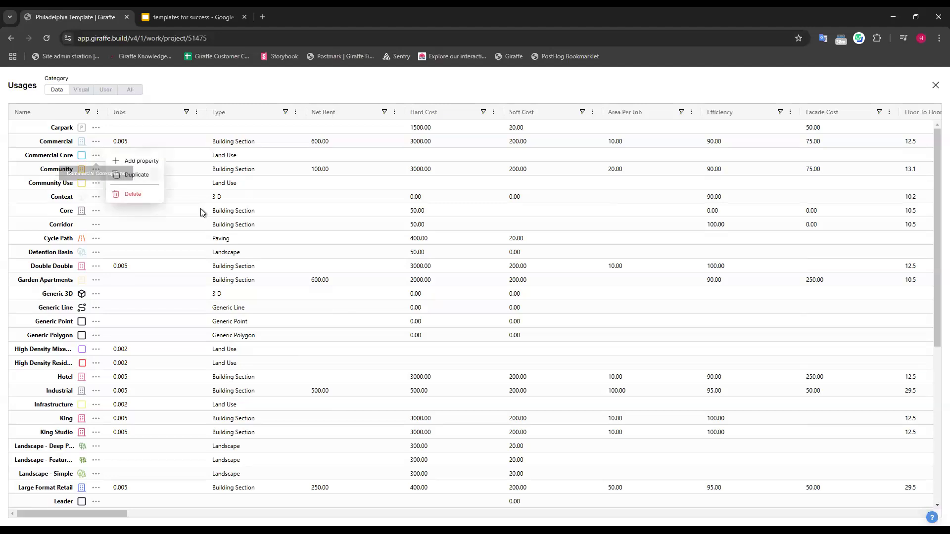
{"action": "left_click", "coordinate": [133, 194]}
{"action": "left_click", "coordinate": [609, 227]}
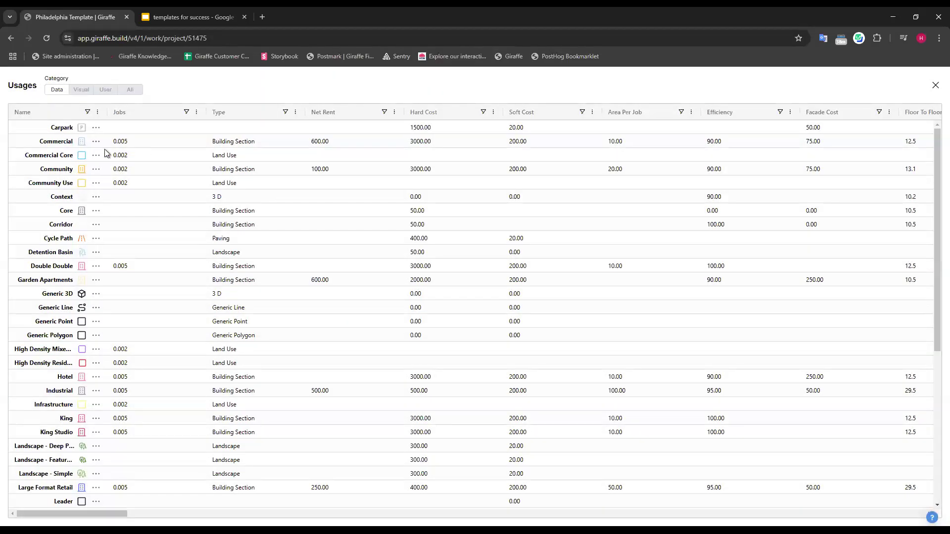
{"action": "left_click", "coordinate": [97, 156]}
{"action": "left_click", "coordinate": [130, 193]}
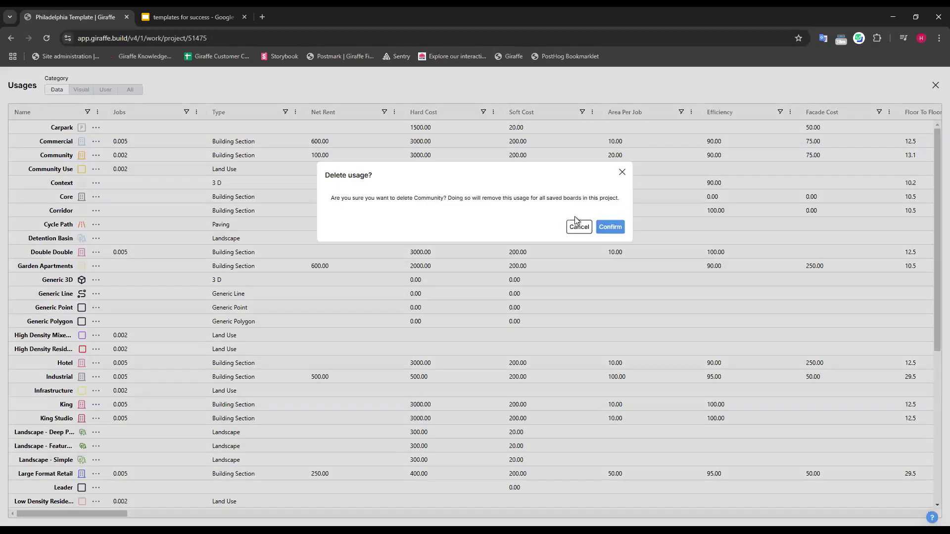
{"action": "left_click", "coordinate": [605, 224]}
{"action": "left_click", "coordinate": [97, 157]}
{"action": "left_click", "coordinate": [131, 194]}
{"action": "left_click", "coordinate": [610, 224]}
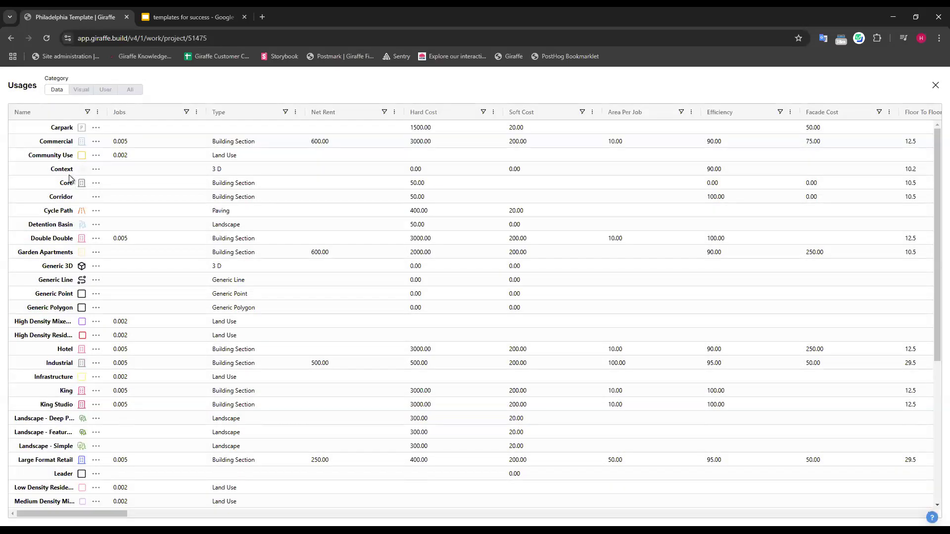
Delete the Cycle Path usage from the table, keeping Context, Core and Corridor.
{"action": "left_click", "coordinate": [93, 171]}
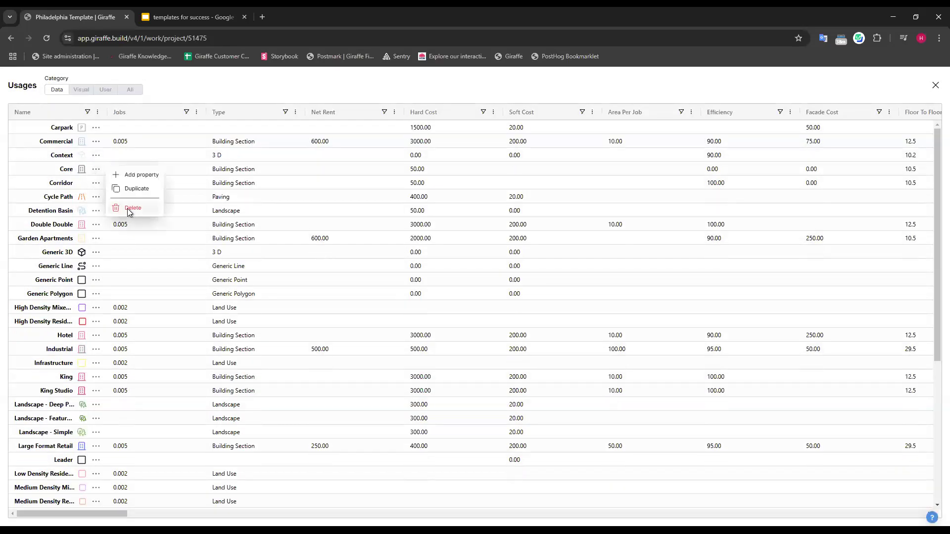
{"action": "left_click", "coordinate": [97, 184]}
{"action": "left_click", "coordinate": [97, 183]}
{"action": "left_click", "coordinate": [96, 197]}
{"action": "left_click", "coordinate": [96, 197]}
{"action": "left_click", "coordinate": [132, 236]}
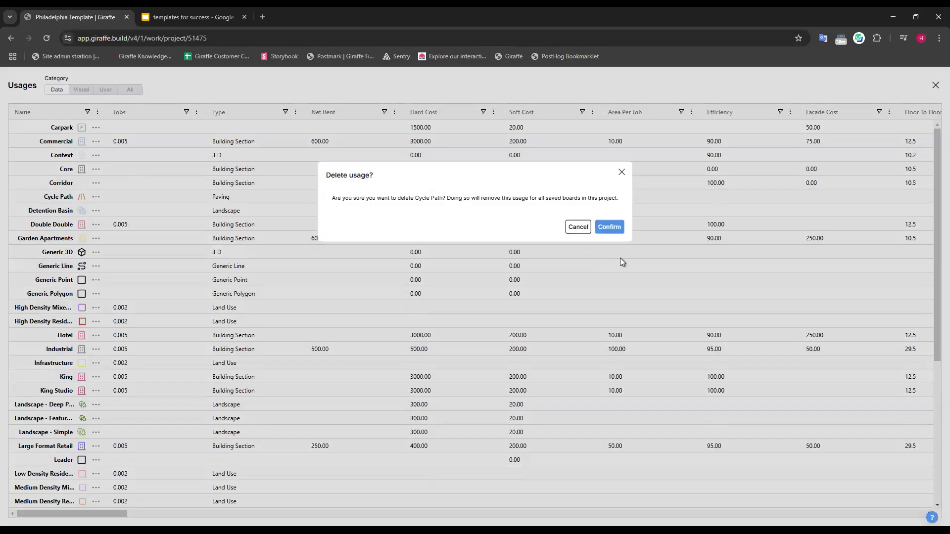
{"action": "left_click", "coordinate": [608, 283]}
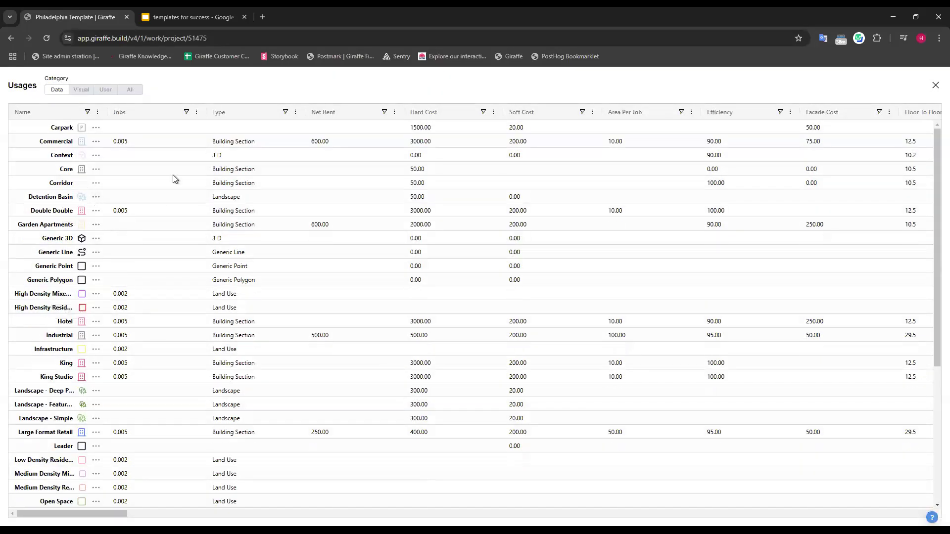
Delete the Double Double and Garden Apartments usages, then close the table and save the usage changes.
{"action": "left_click", "coordinate": [96, 211]}
{"action": "left_click", "coordinate": [115, 250]}
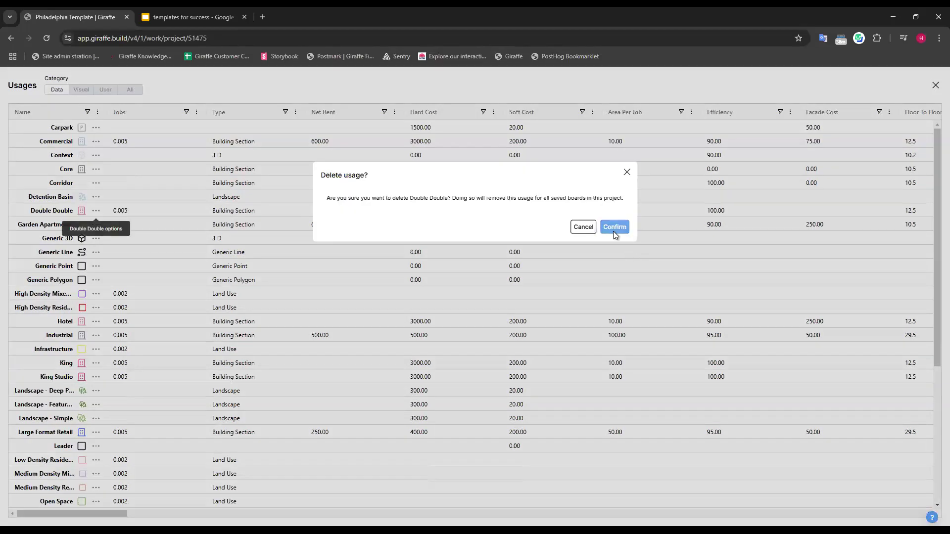
{"action": "left_click", "coordinate": [615, 230]}
{"action": "left_click", "coordinate": [96, 211]}
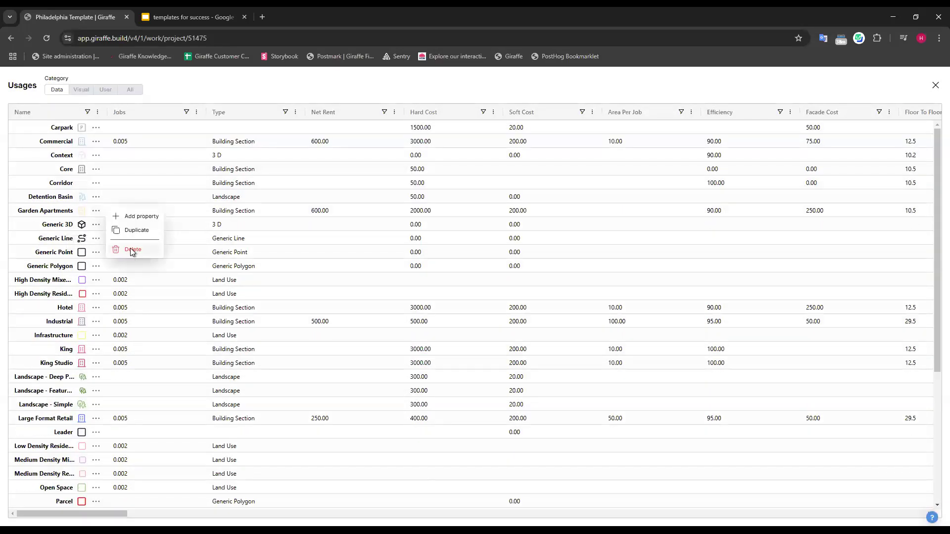
{"action": "left_click", "coordinate": [129, 248]}
{"action": "left_click", "coordinate": [620, 227]}
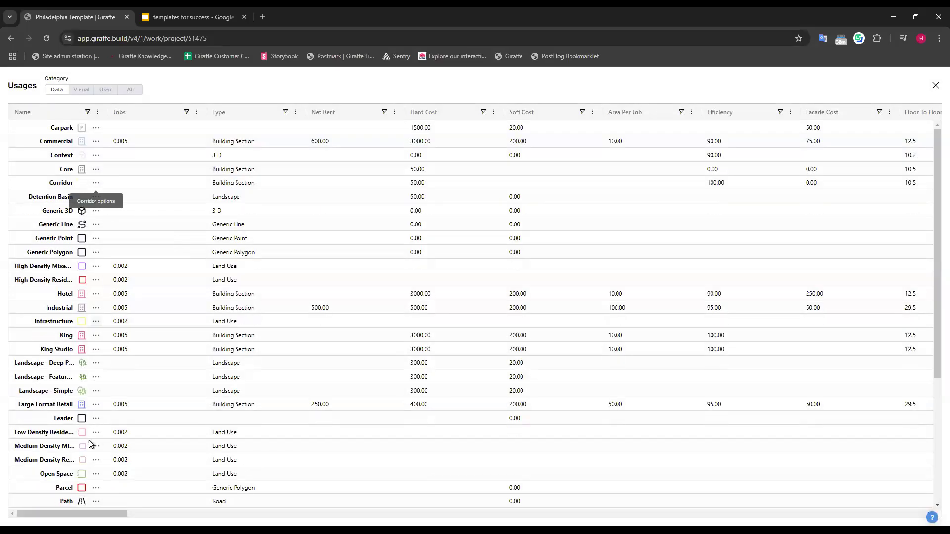
{"action": "left_click", "coordinate": [935, 85]}
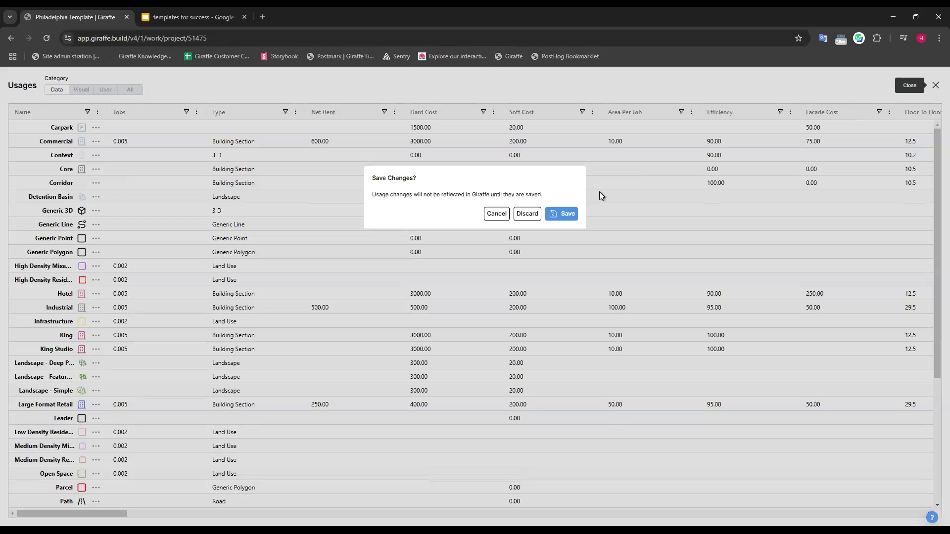
{"action": "left_click", "coordinate": [560, 213]}
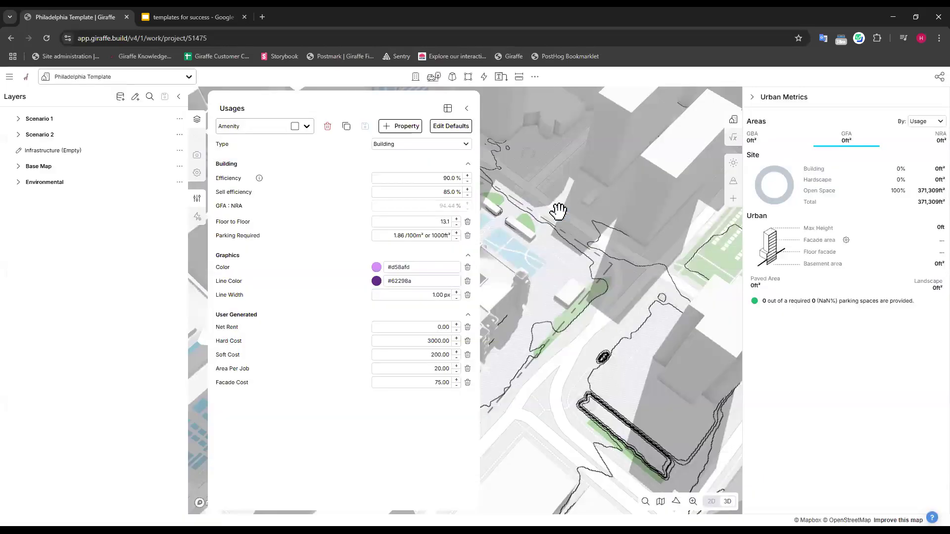
Select the Industrial usage and set its sell efficiency to 90%.
{"action": "left_click", "coordinate": [305, 126]}
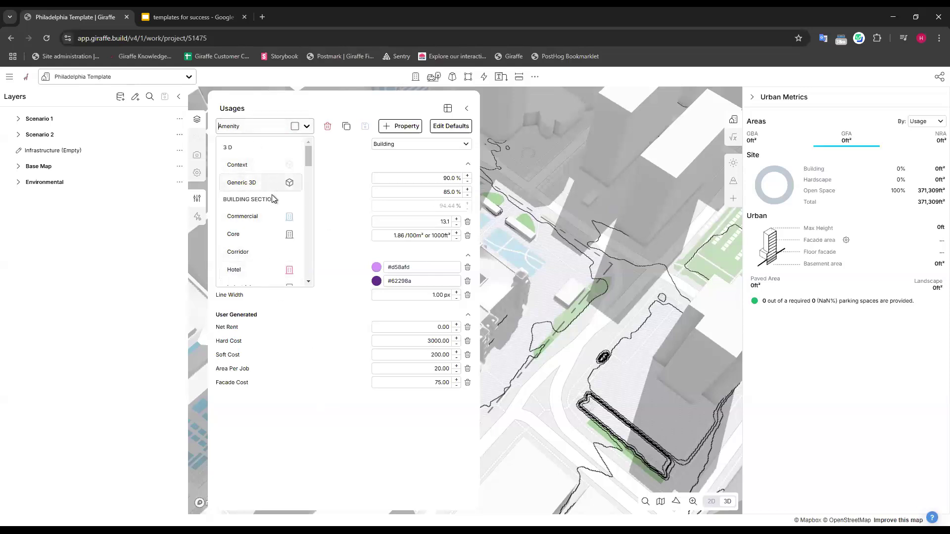
{"action": "scroll", "coordinate": [273, 198], "scroll_direction": "down", "scroll_amount": 1}
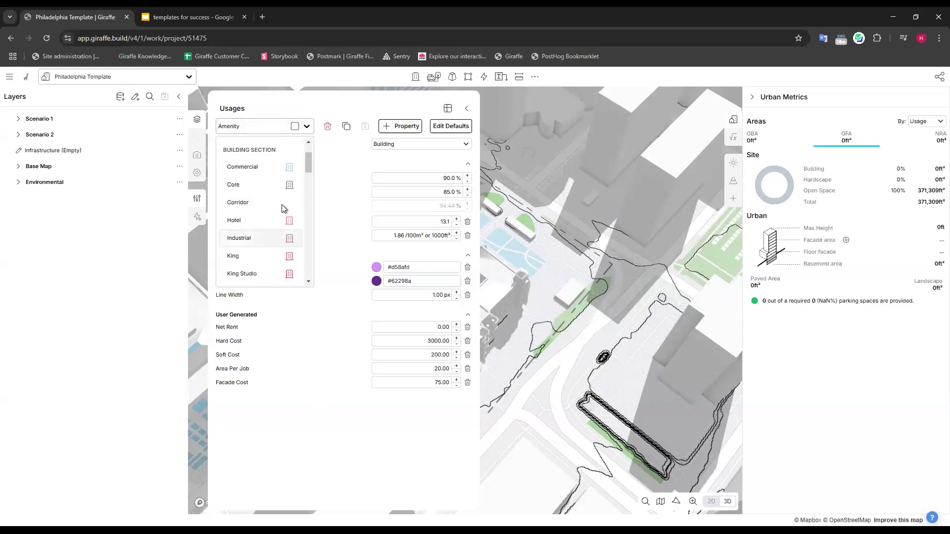
{"action": "left_click", "coordinate": [265, 239]}
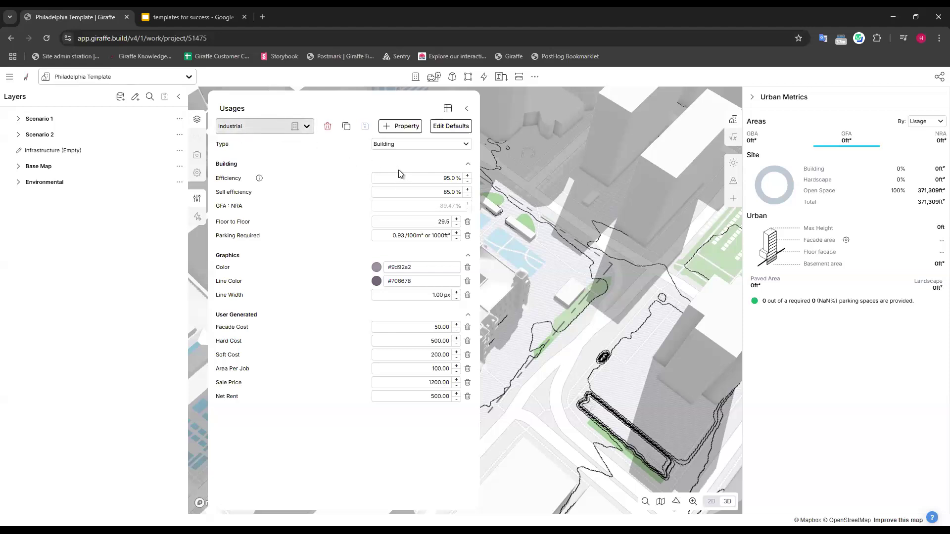
{"action": "double_click", "coordinate": [448, 192]}
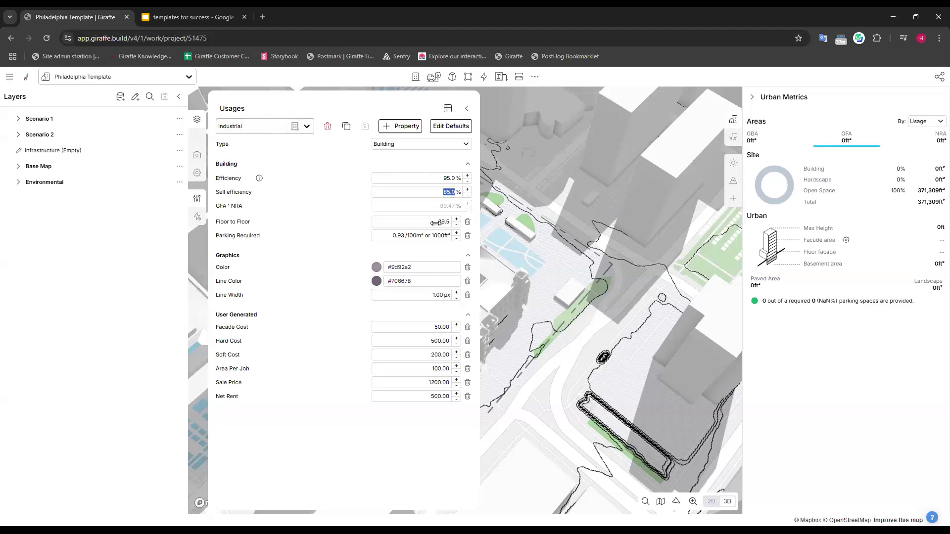
{"action": "key", "text": "shift+Tab"}
{"action": "key", "text": "Tab"}
{"action": "type", "text": "90"}
{"action": "left_click", "coordinate": [319, 238]}
Set Industrial's floor-to-floor height to 30 and its required parking to 4 per 100m² or 1000ft², and save the usage.
{"action": "double_click", "coordinate": [443, 222]}
{"action": "type", "text": "30"}
{"action": "double_click", "coordinate": [399, 236]}
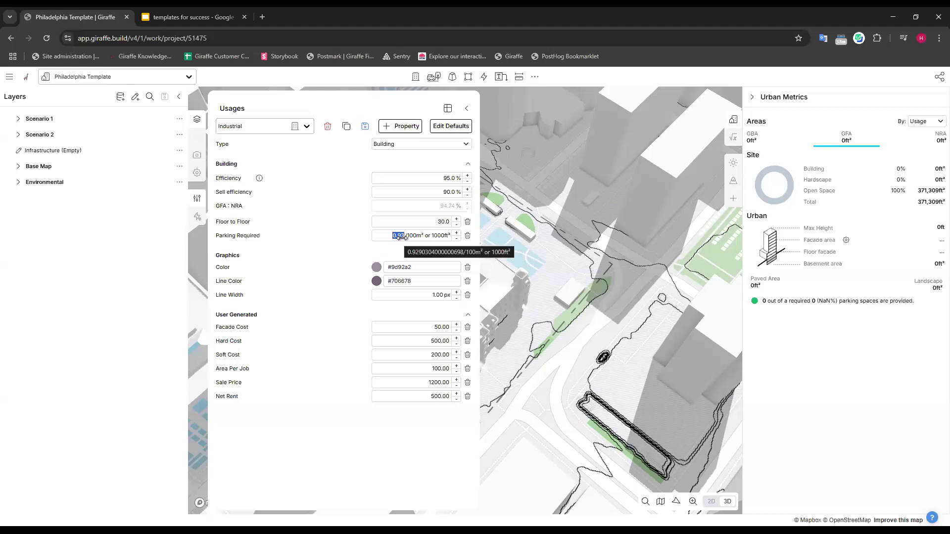
{"action": "type", "text": "4"}
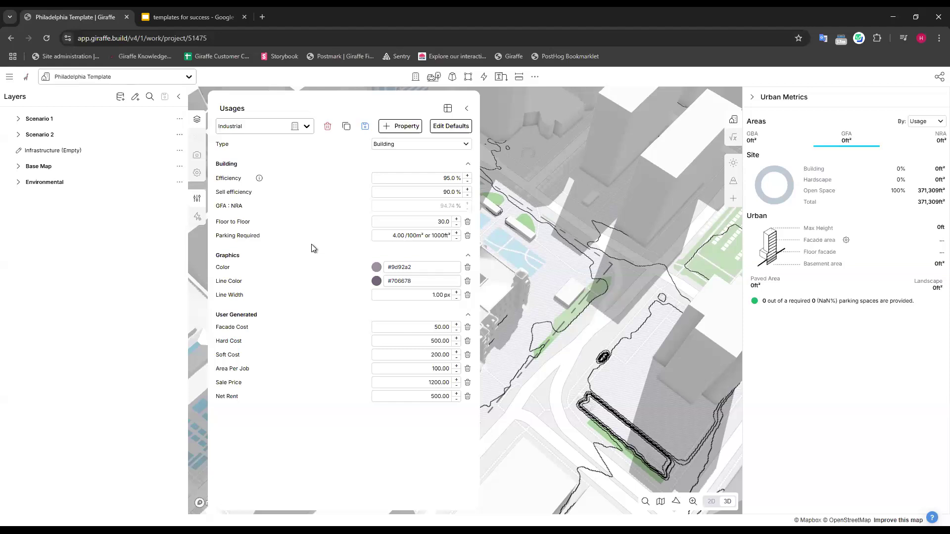
{"action": "left_click", "coordinate": [439, 341]}
{"action": "key", "text": "Tab"}
{"action": "left_click", "coordinate": [440, 382]}
{"action": "left_click", "coordinate": [439, 424]}
{"action": "left_click", "coordinate": [365, 127]}
Select the Warehouse usage and set its required parking to 2 per 100m² or 1000ft².
{"action": "left_click", "coordinate": [286, 125]}
{"action": "scroll", "coordinate": [269, 201], "scroll_direction": "down", "scroll_amount": 5}
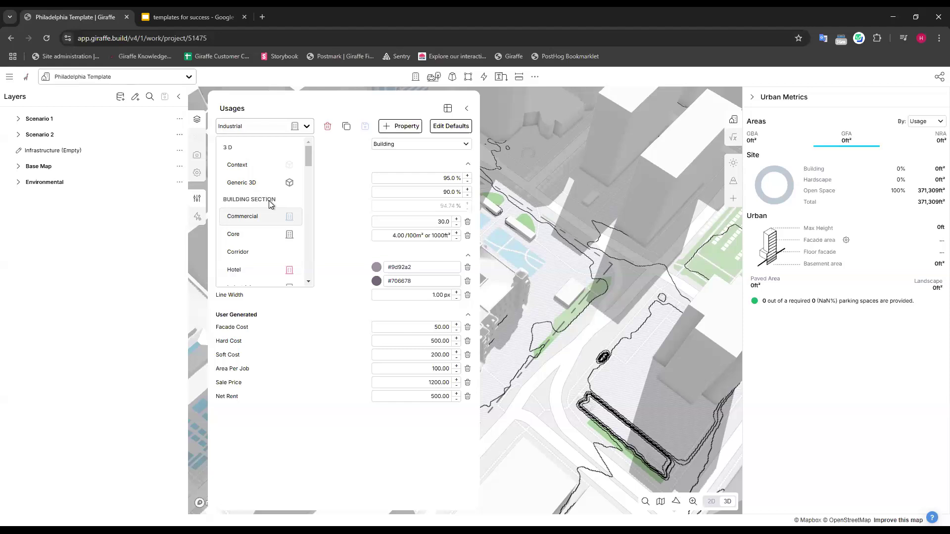
{"action": "scroll", "coordinate": [268, 200], "scroll_direction": "down", "scroll_amount": 5}
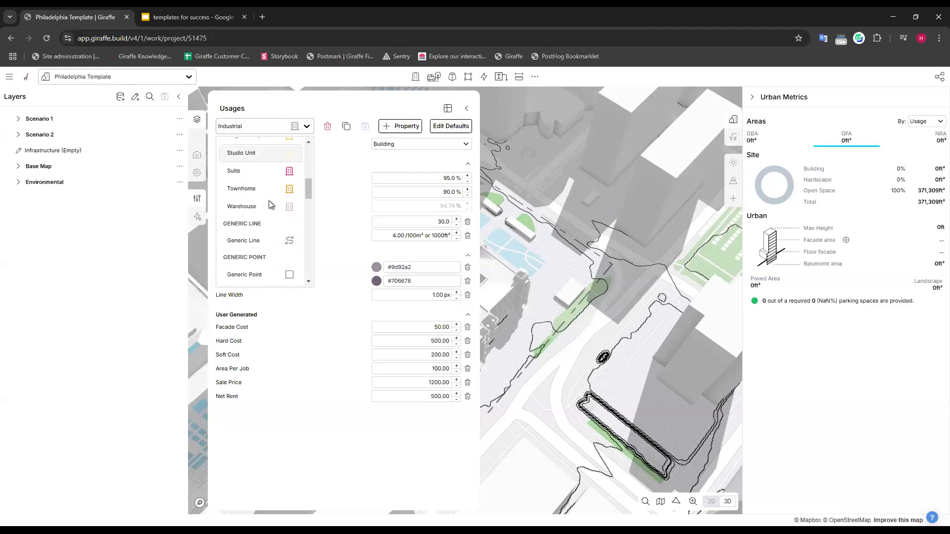
{"action": "left_click", "coordinate": [260, 203]}
{"action": "left_click", "coordinate": [399, 236]}
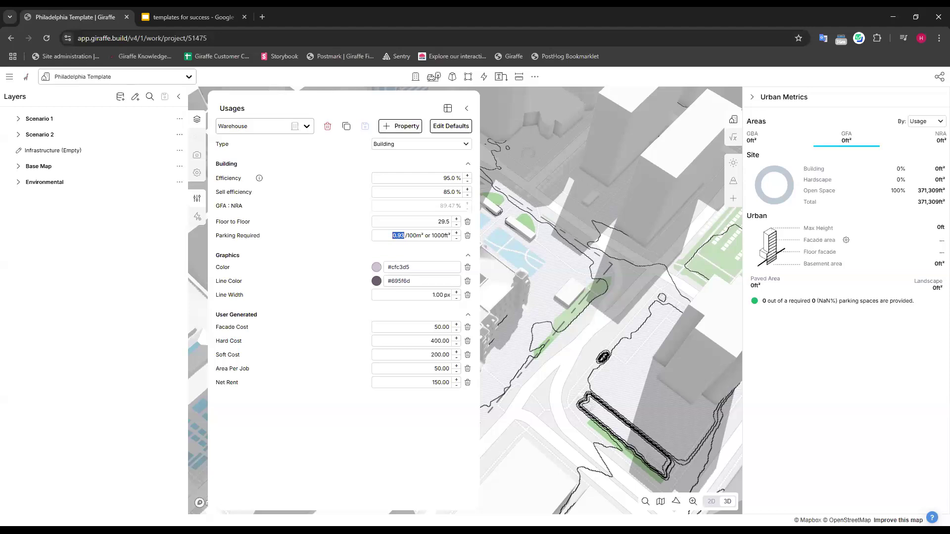
{"action": "type", "text": "2"}
Set Warehouse's floor-to-floor height to 25 and its hard cost to 500, and save the usage.
{"action": "left_click", "coordinate": [443, 221]}
{"action": "type", "text": "25"}
{"action": "left_click", "coordinate": [446, 341]}
{"action": "type", "text": "500"}
{"action": "left_click", "coordinate": [362, 126]}
Close the usage editor and draw a rectangular Industrial building about 260.5 ft by 111.8 ft on the plaza beside City Hall.
{"action": "left_click", "coordinate": [467, 109]}
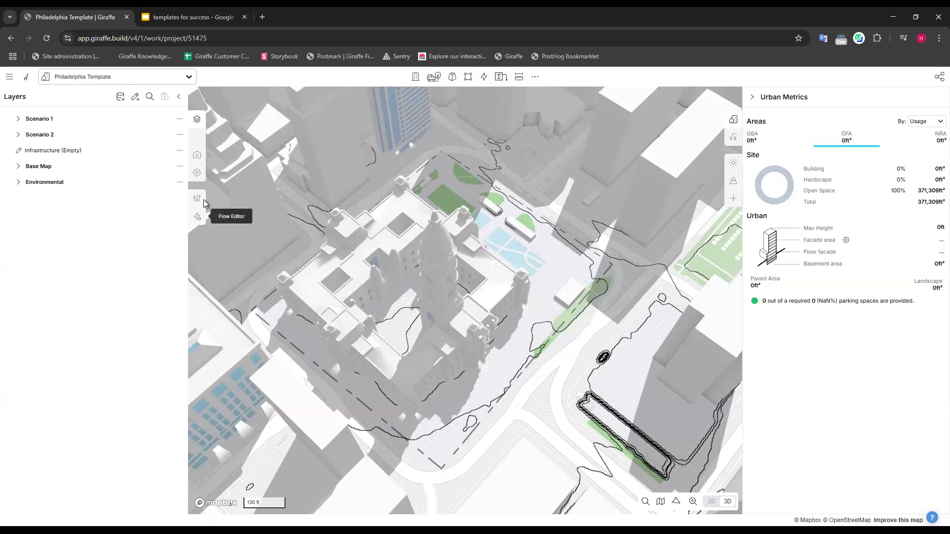
{"action": "left_click_drag", "start_coordinate": [519, 243], "coordinate": [511, 251]}
{"action": "left_click", "coordinate": [416, 77]}
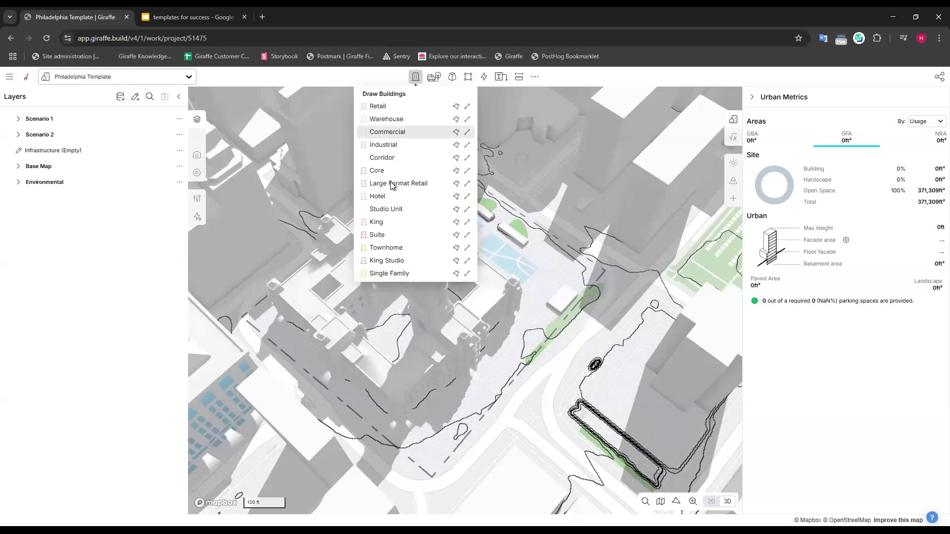
{"action": "left_click", "coordinate": [396, 145]}
{"action": "left_click", "coordinate": [418, 190]}
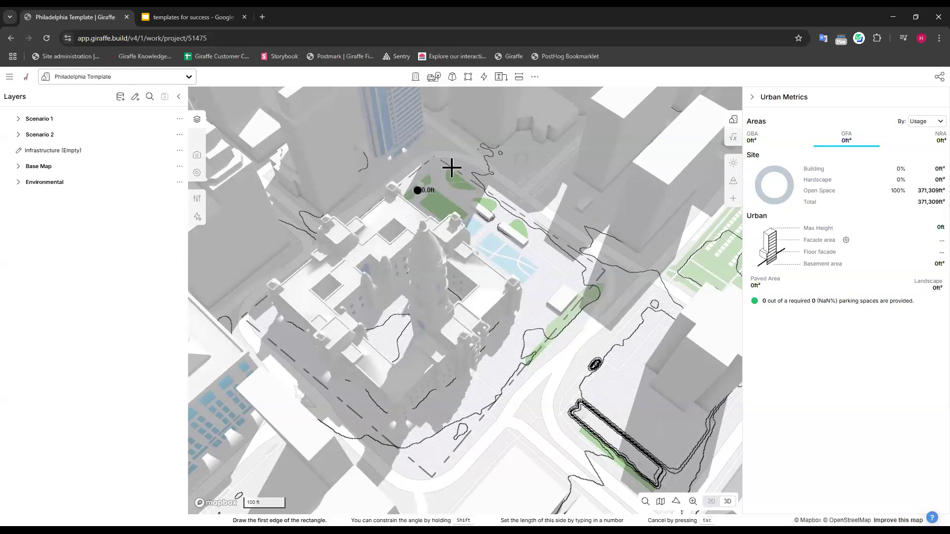
{"action": "left_click", "coordinate": [445, 164]}
{"action": "left_click", "coordinate": [516, 220]}
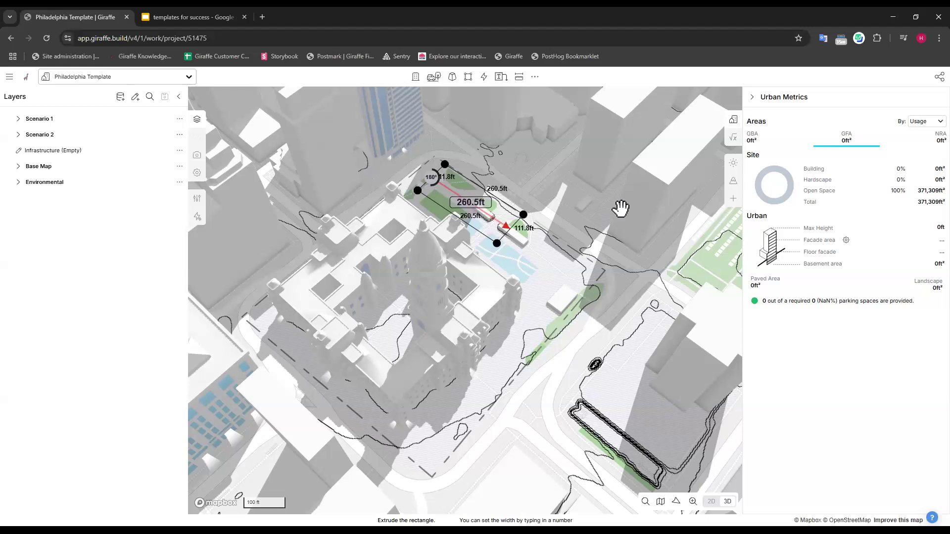
Draw a rectangular Warehouse building about 173 ft by 136 ft on the plaza next to the Industrial building.
{"action": "left_click", "coordinate": [416, 78]}
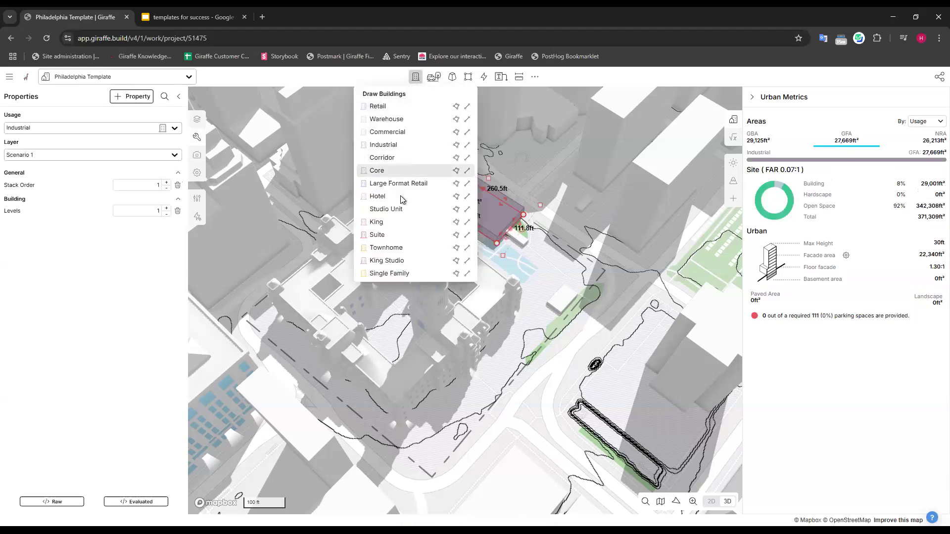
{"action": "left_click", "coordinate": [401, 119]}
{"action": "left_click", "coordinate": [544, 225]}
{"action": "left_click", "coordinate": [578, 284]}
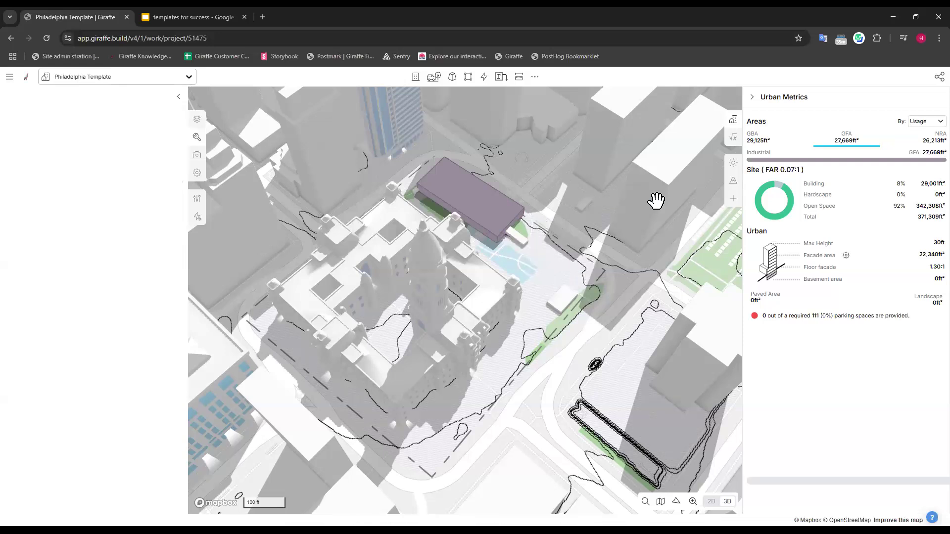
{"action": "left_click", "coordinate": [615, 171]}
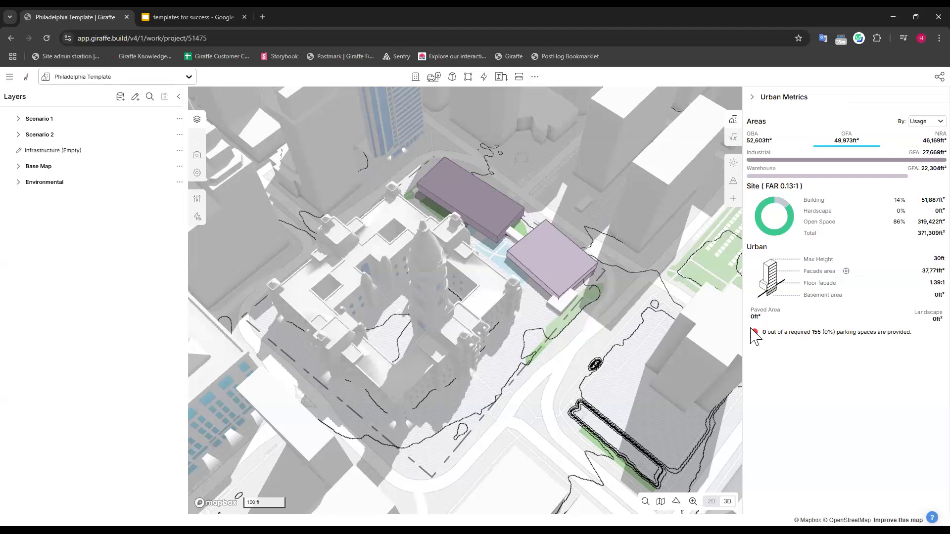
Start the project's analytics from a blank slate and create a first category labelled Costs.
{"action": "mouse_move", "coordinate": [787, 336]}
{"action": "left_click", "coordinate": [734, 138]}
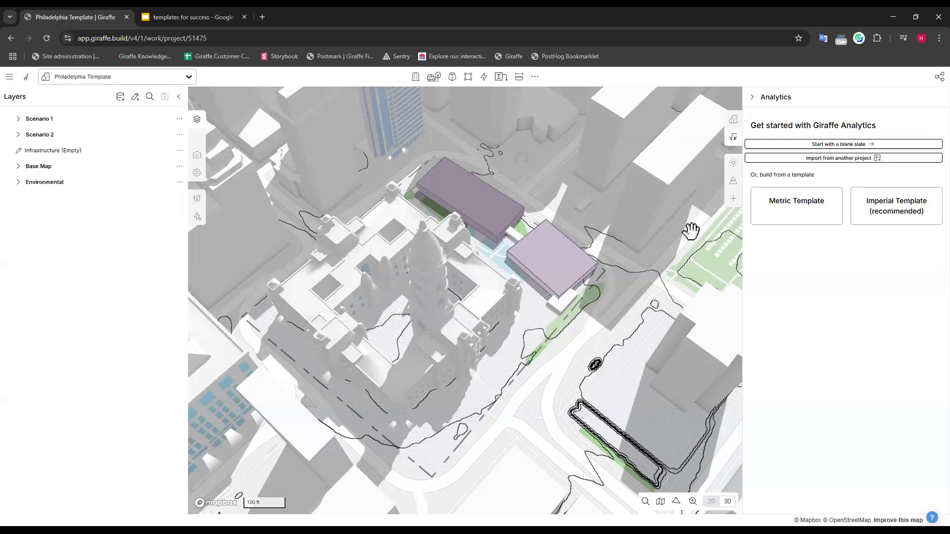
{"action": "left_click", "coordinate": [852, 145]}
{"action": "left_click", "coordinate": [784, 194]}
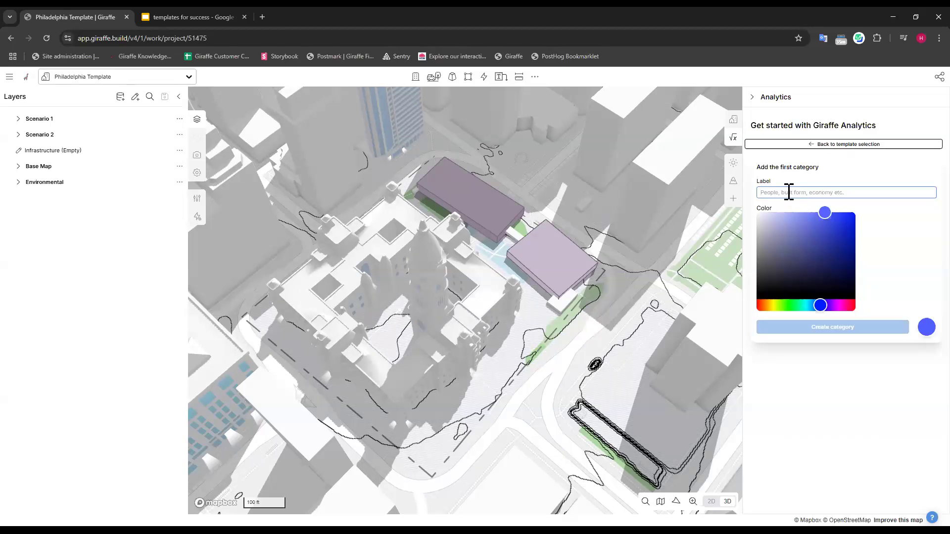
{"action": "type", "text": "Costs"}
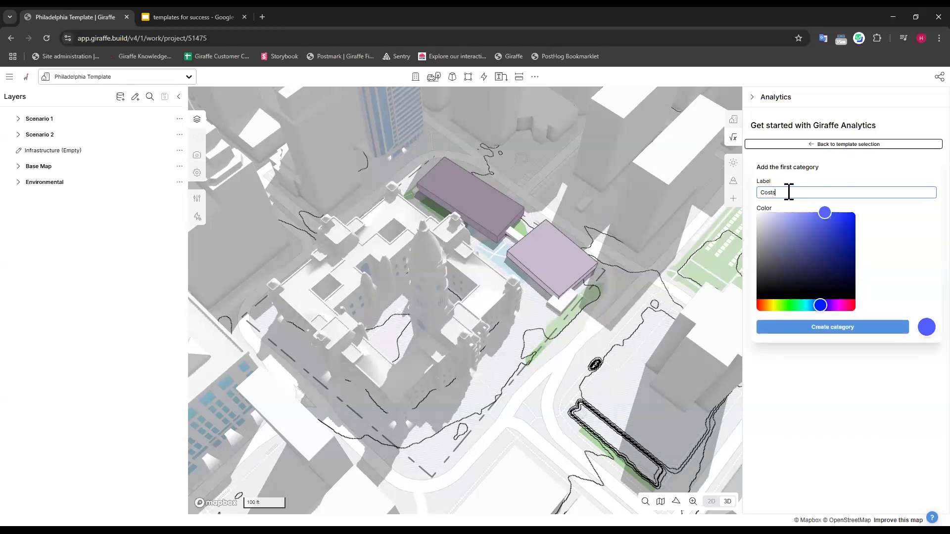
{"action": "left_click", "coordinate": [839, 332]}
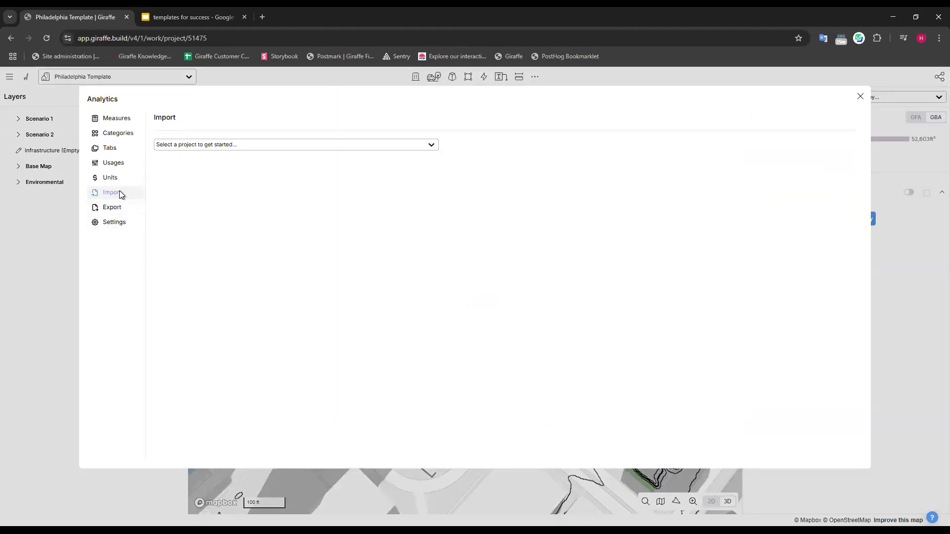
Search the analytics import projects for "ana" and choose Analytics Imperial Template as the source.
{"action": "left_click", "coordinate": [238, 144]}
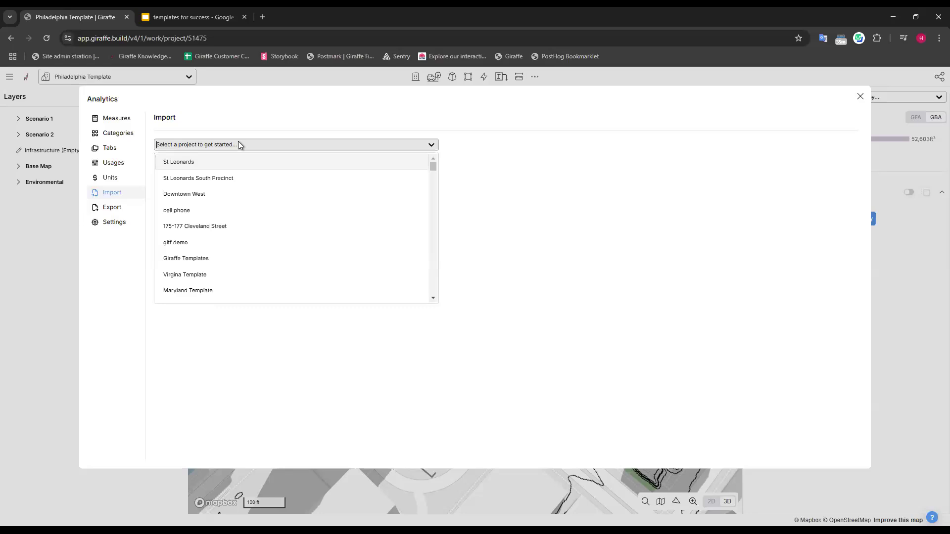
{"action": "type", "text": "anal"}
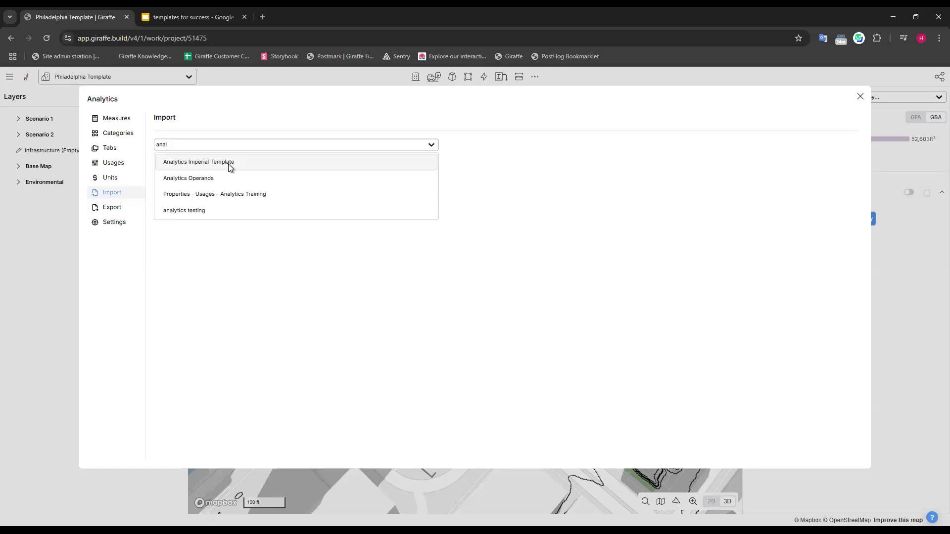
{"action": "key", "text": "BackSpace"}
{"action": "key", "text": "BackSpace"}
{"action": "key", "text": "BackSpace"}
{"action": "key", "text": "BackSpace"}
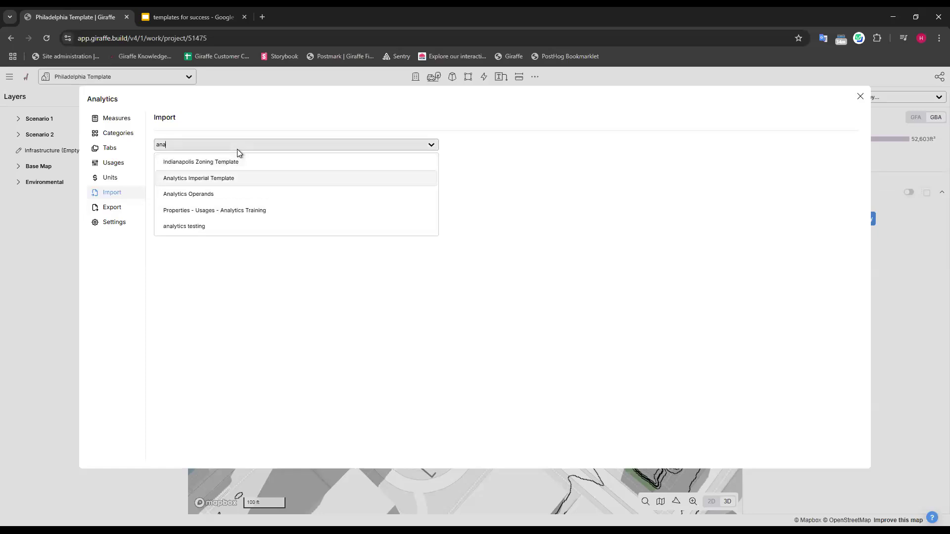
{"action": "type", "text": "inpe"}
{"action": "key", "text": "BackSpace"}
{"action": "key", "text": "BackSpace"}
{"action": "key", "text": "BackSpace"}
{"action": "key", "text": "BackSpace"}
{"action": "type", "text": "anal"}
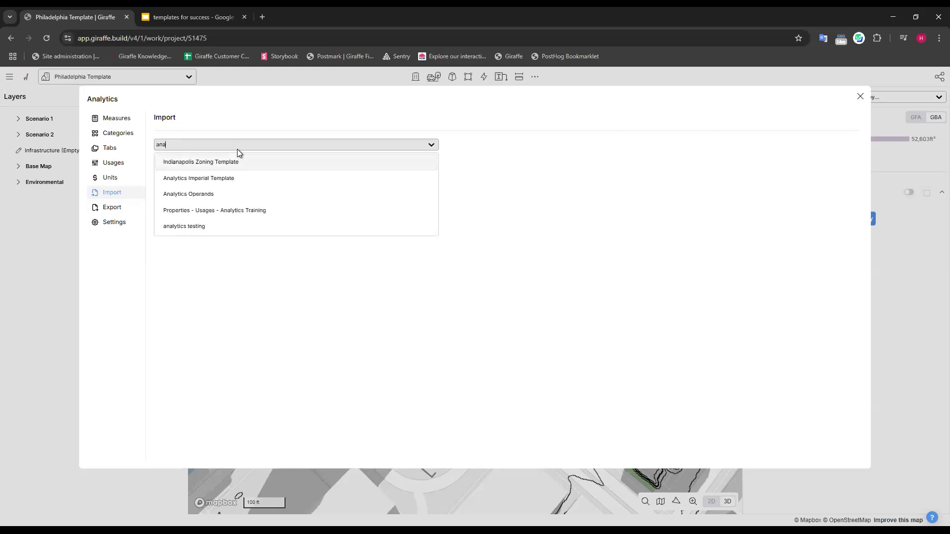
{"action": "left_click", "coordinate": [229, 178]}
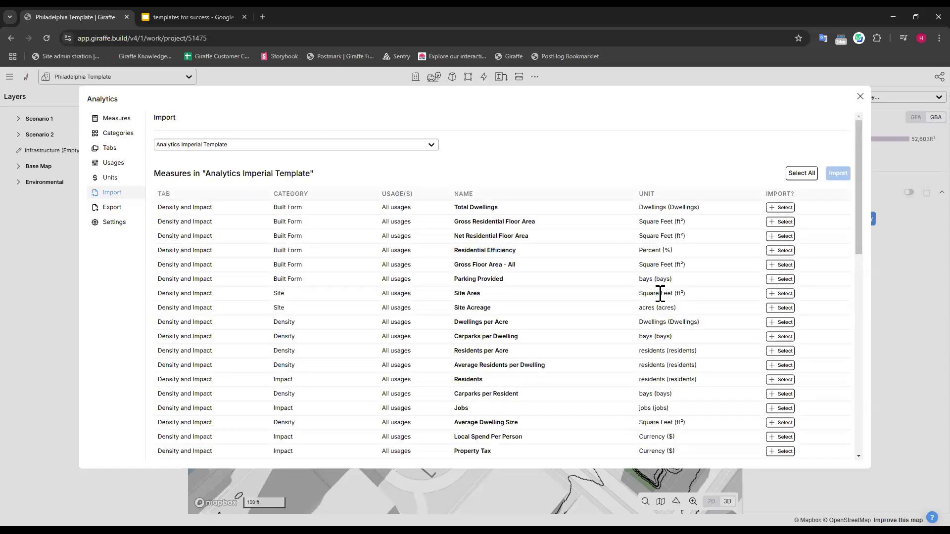
Look through the measures in Analytics Imperial Template, select and import all of them, and close the analytics settings.
{"action": "scroll", "coordinate": [708, 277], "scroll_direction": "down", "scroll_amount": 12}
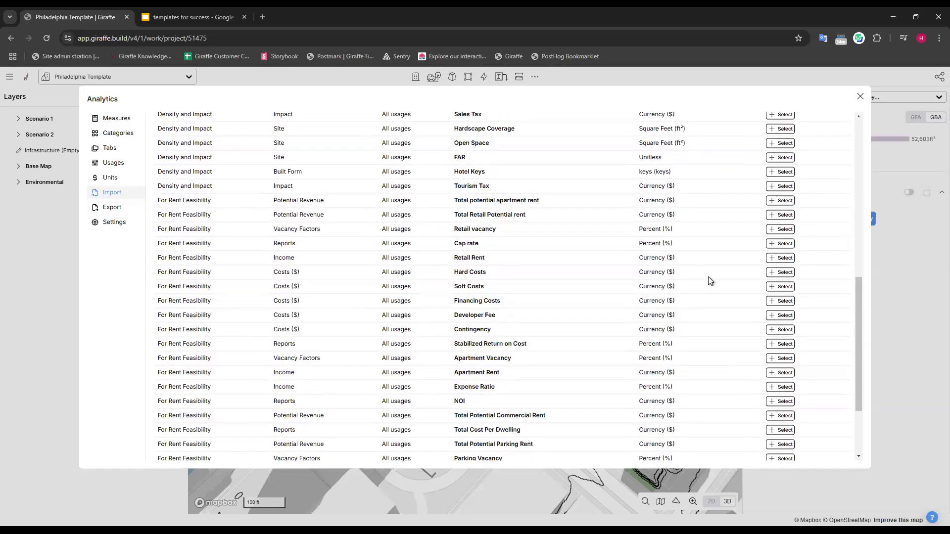
{"action": "scroll", "coordinate": [693, 302], "scroll_direction": "up", "scroll_amount": 10}
{"action": "scroll", "coordinate": [693, 298], "scroll_direction": "up", "scroll_amount": 3}
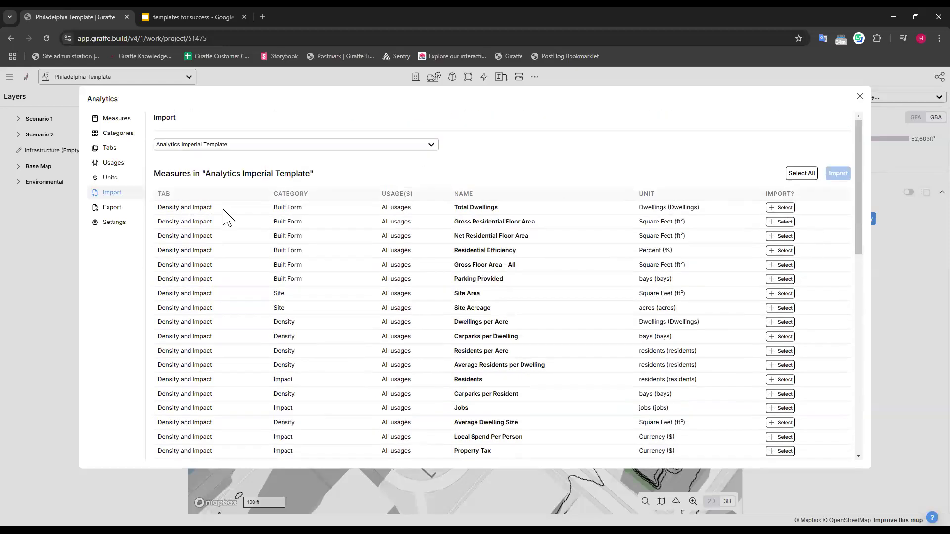
{"action": "scroll", "coordinate": [419, 269], "scroll_direction": "down", "scroll_amount": 10}
{"action": "scroll", "coordinate": [534, 321], "scroll_direction": "up", "scroll_amount": 10}
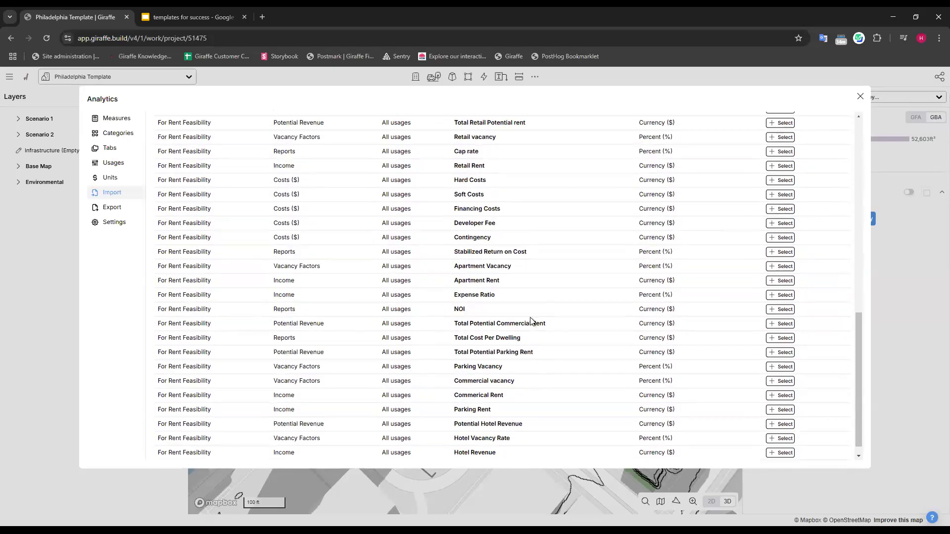
{"action": "left_click", "coordinate": [801, 174]}
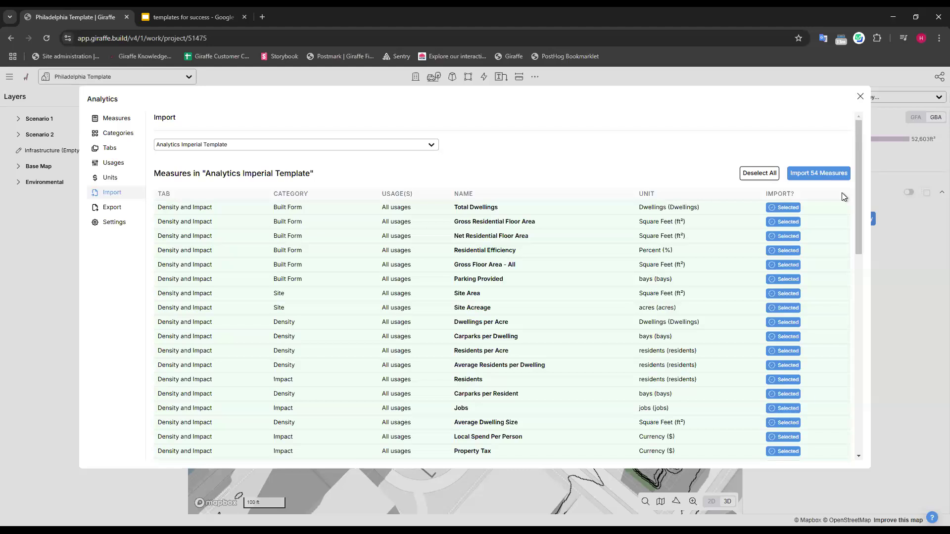
{"action": "left_click", "coordinate": [824, 173]}
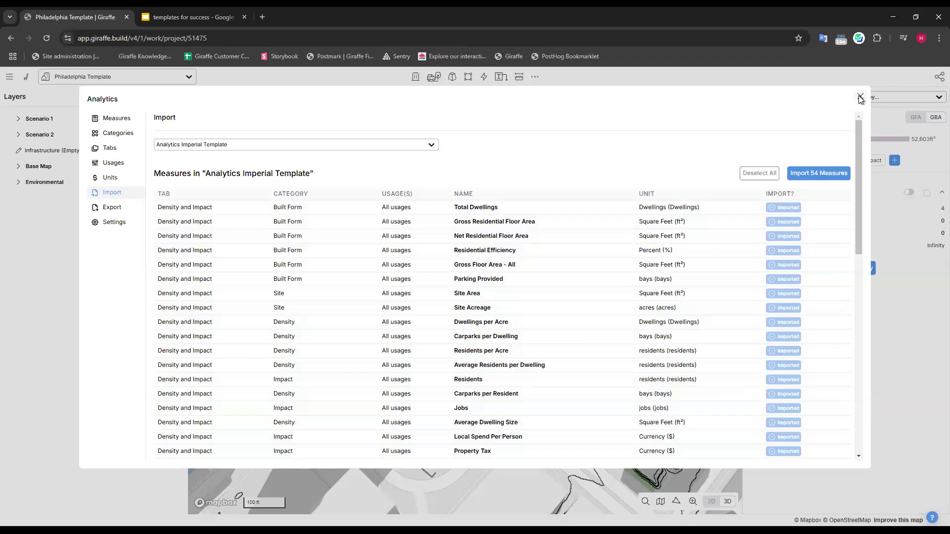
{"action": "left_click", "coordinate": [859, 98]}
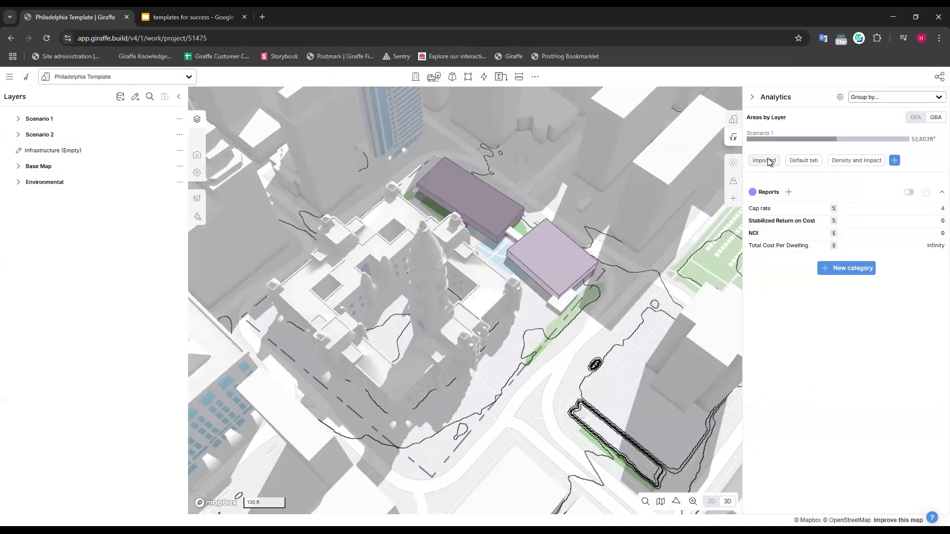
Widen the analytics view and examine the Default tab's vacancy, cost and income measures against the Industrial building.
{"action": "left_click", "coordinate": [856, 162]}
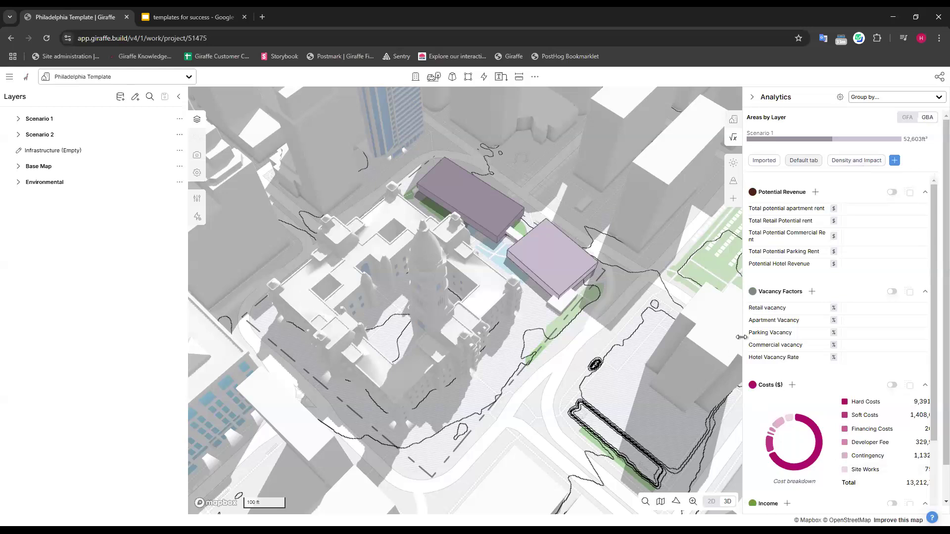
{"action": "left_click_drag", "start_coordinate": [741, 356], "coordinate": [578, 356]}
{"action": "scroll", "coordinate": [913, 329], "scroll_direction": "down", "scroll_amount": 4}
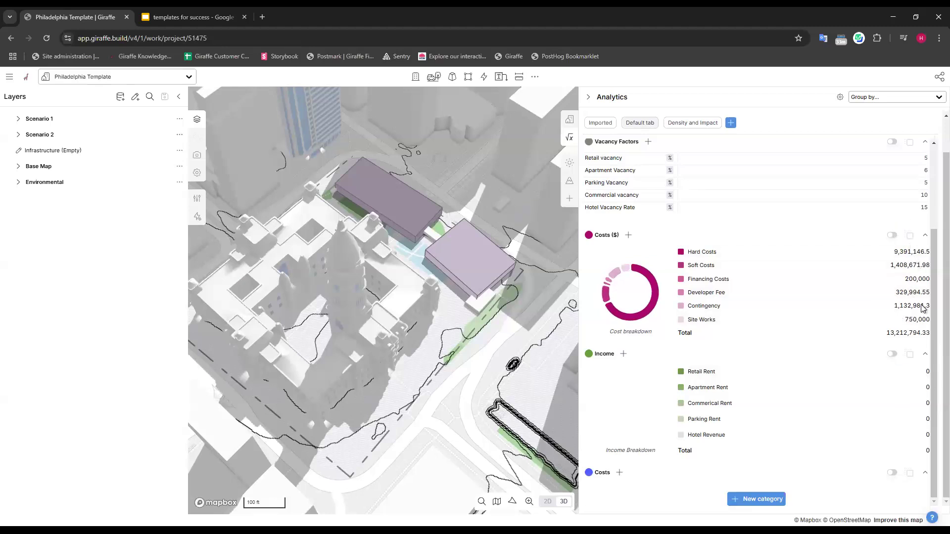
{"action": "left_click", "coordinate": [398, 205]}
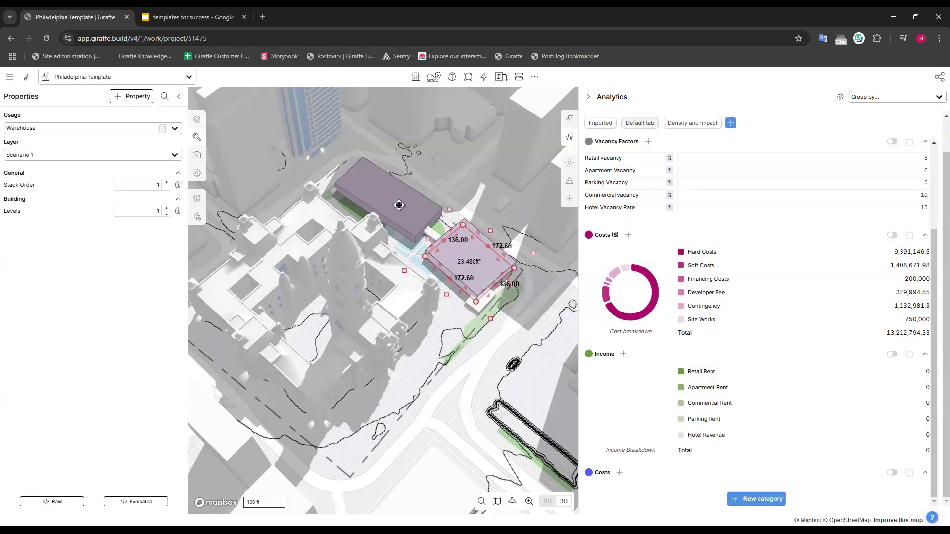
{"action": "scroll", "coordinate": [705, 137], "scroll_direction": "up", "scroll_amount": 1}
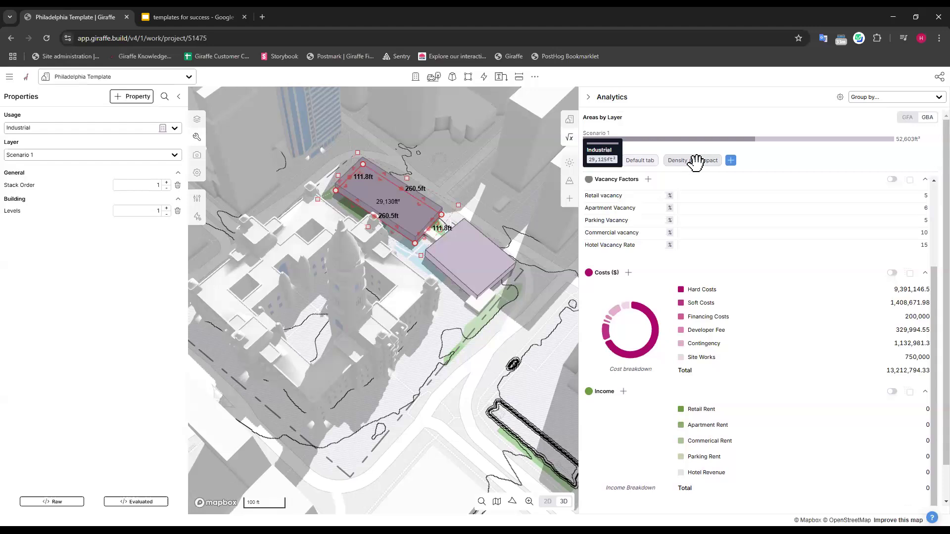
Examine the Density and Impact measures and the imported Reports measures, return to Urban Metrics and deselect the Industrial building.
{"action": "left_click", "coordinate": [704, 160]}
{"action": "scroll", "coordinate": [758, 243], "scroll_direction": "down", "scroll_amount": 5}
{"action": "scroll", "coordinate": [758, 243], "scroll_direction": "up", "scroll_amount": 5}
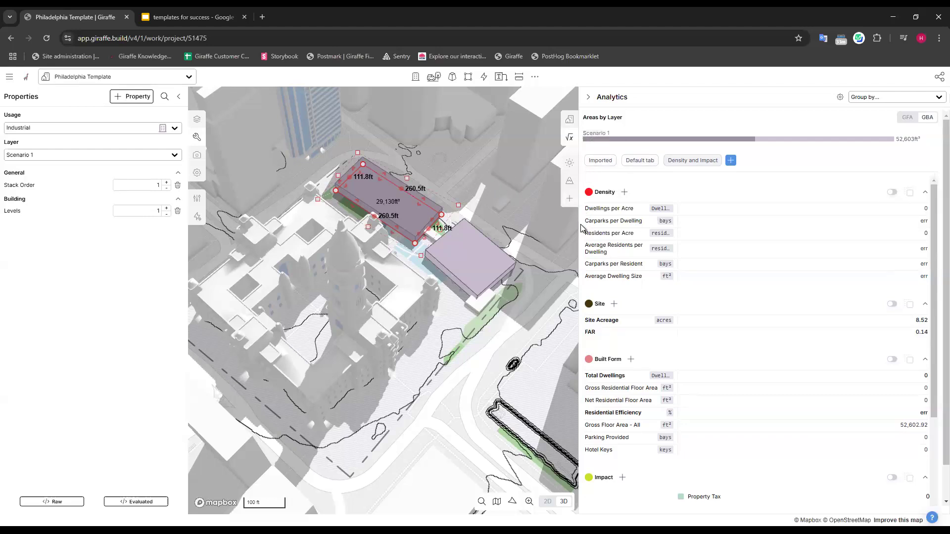
{"action": "left_click_drag", "start_coordinate": [676, 225], "coordinate": [737, 225]}
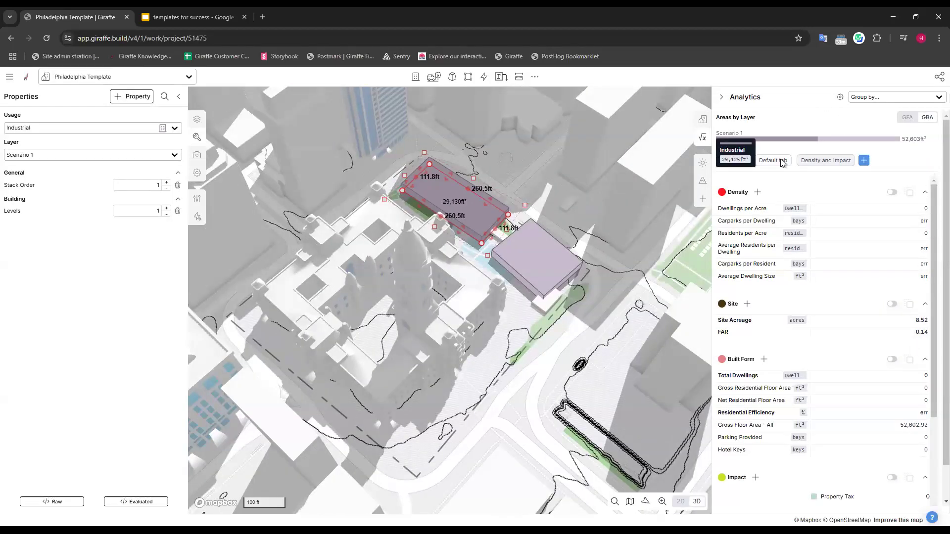
{"action": "left_click", "coordinate": [733, 160]}
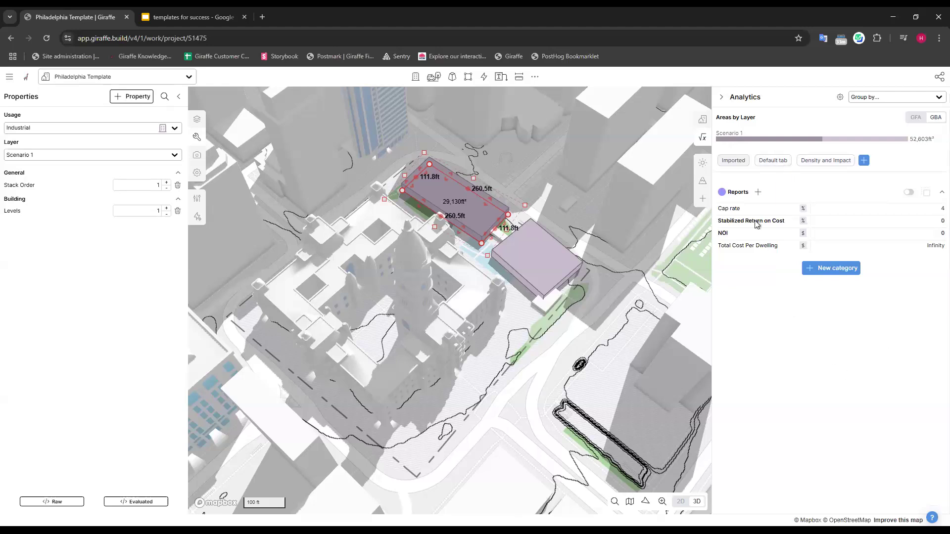
{"action": "left_click", "coordinate": [703, 119]}
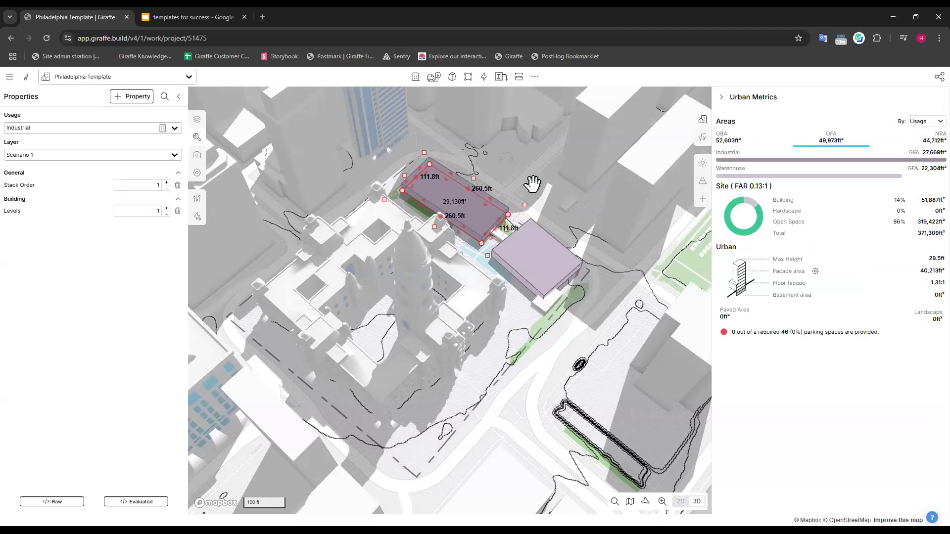
{"action": "left_click", "coordinate": [532, 182]}
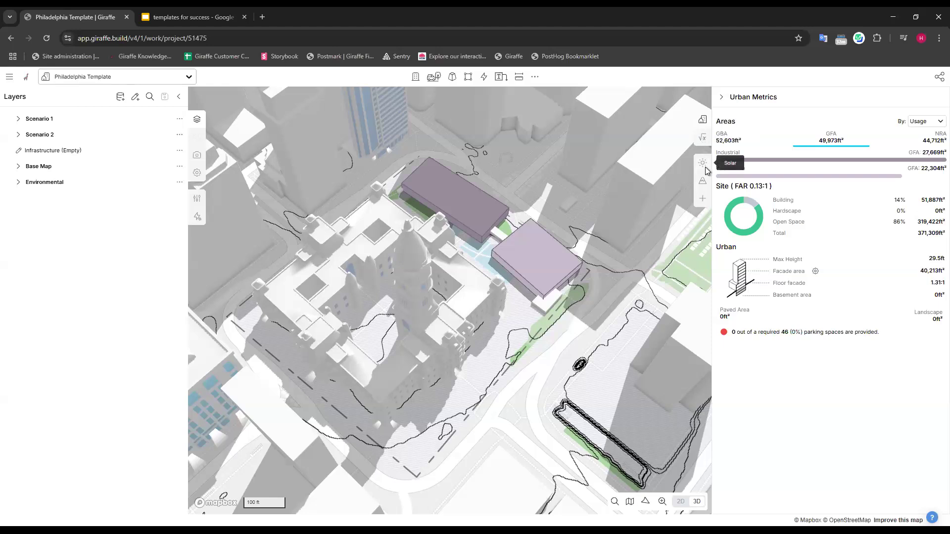
Add the Builder and Joiner apps to the project and open Builder.
{"action": "left_click", "coordinate": [703, 200]}
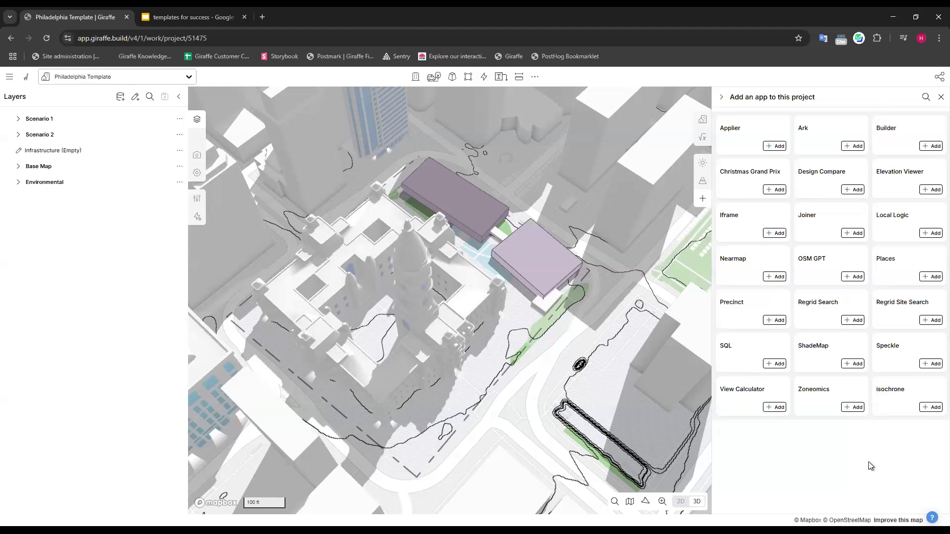
{"action": "left_click", "coordinate": [930, 147]}
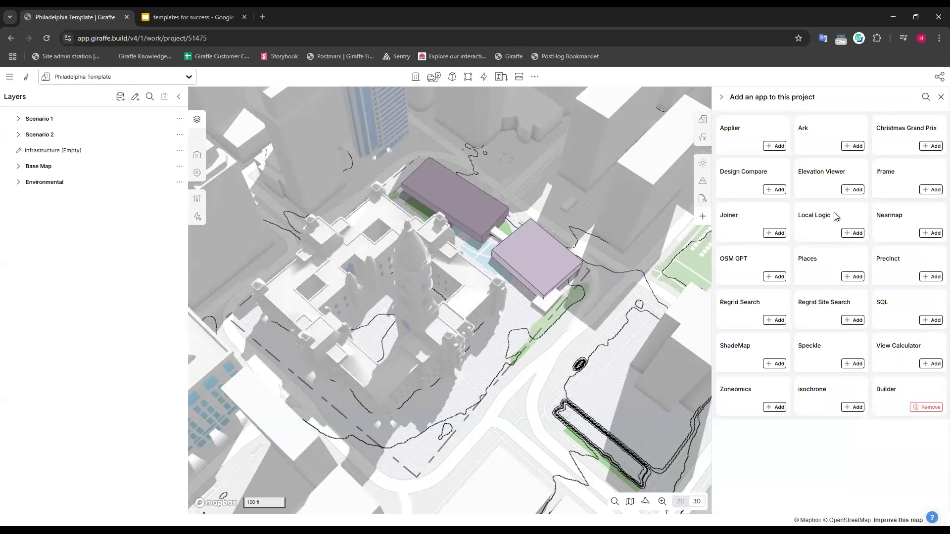
{"action": "left_click", "coordinate": [773, 235]}
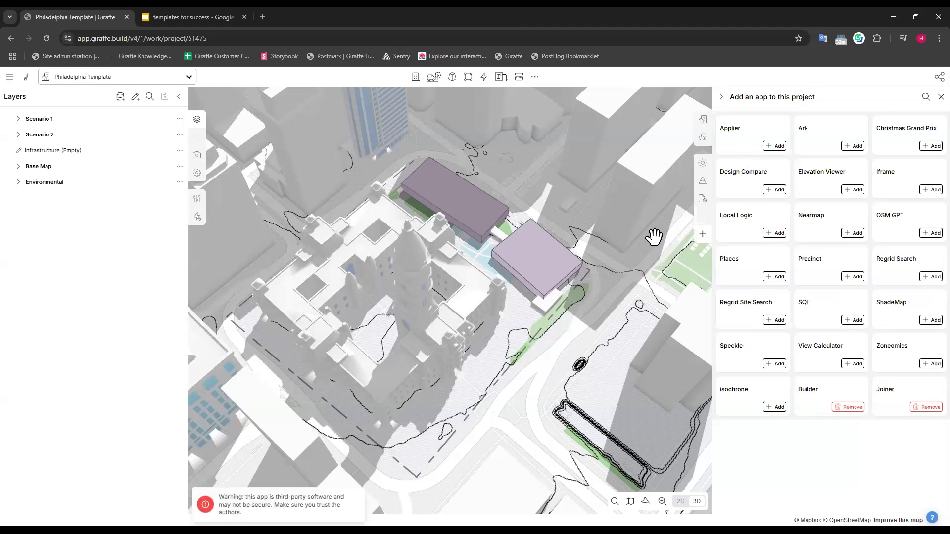
{"action": "left_click", "coordinate": [939, 98]}
{"action": "left_click", "coordinate": [703, 199]}
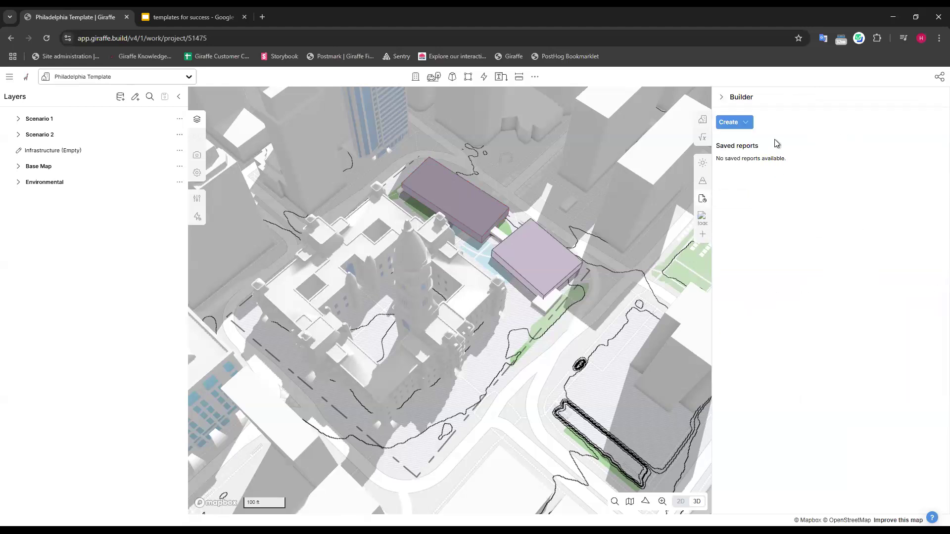
Look through a blank Builder report and its page layouts, close it, and check the Joiner app before returning to Urban Metrics.
{"action": "left_click", "coordinate": [741, 124]}
{"action": "left_click", "coordinate": [746, 144]}
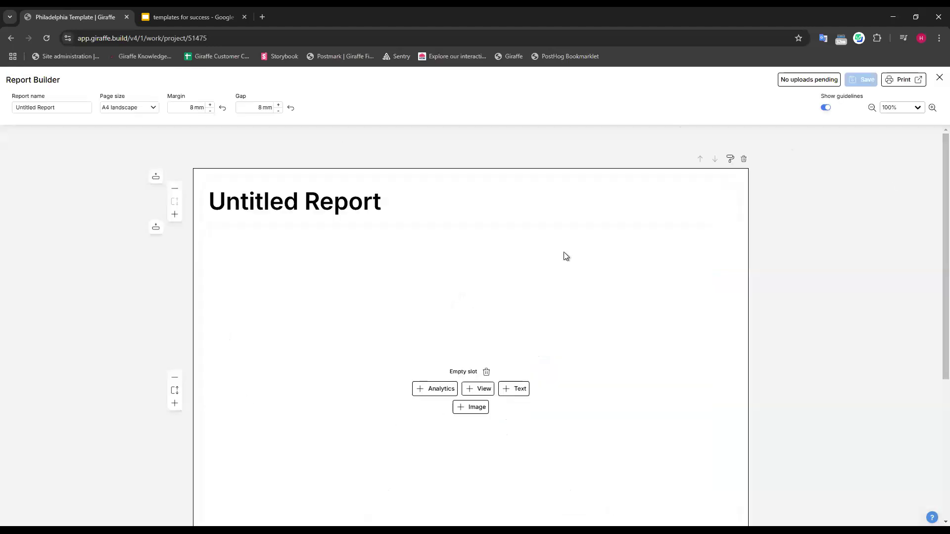
{"action": "scroll", "coordinate": [579, 347], "scroll_direction": "down", "scroll_amount": 6}
{"action": "scroll", "coordinate": [578, 307], "scroll_direction": "up", "scroll_amount": 7}
{"action": "mouse_move", "coordinate": [638, 186]}
{"action": "scroll", "coordinate": [638, 262], "scroll_direction": "down", "scroll_amount": 5}
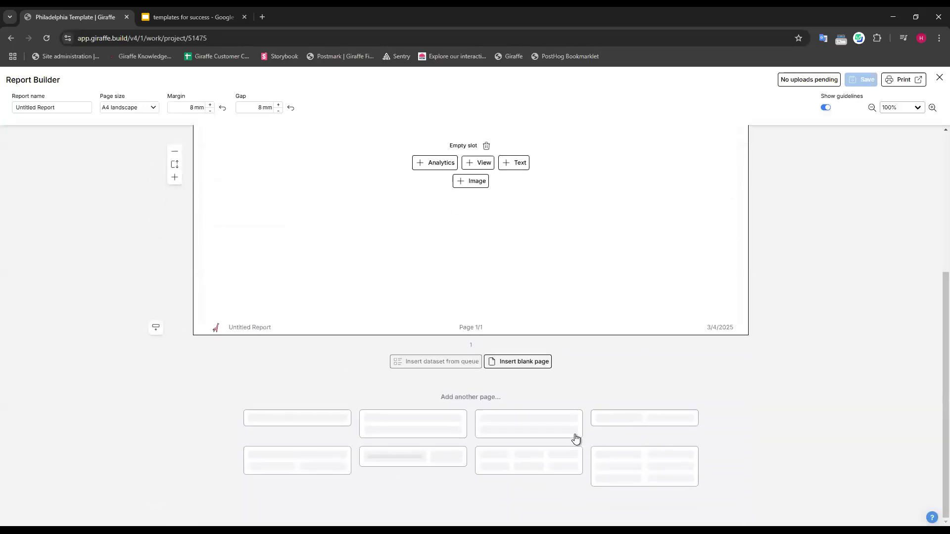
{"action": "scroll", "coordinate": [594, 133], "scroll_direction": "up", "scroll_amount": 5}
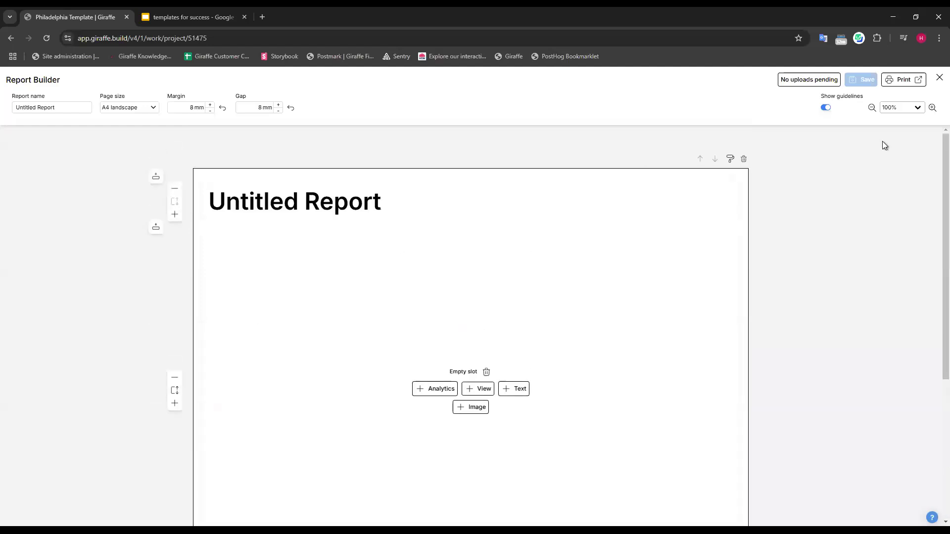
{"action": "left_click", "coordinate": [937, 78]}
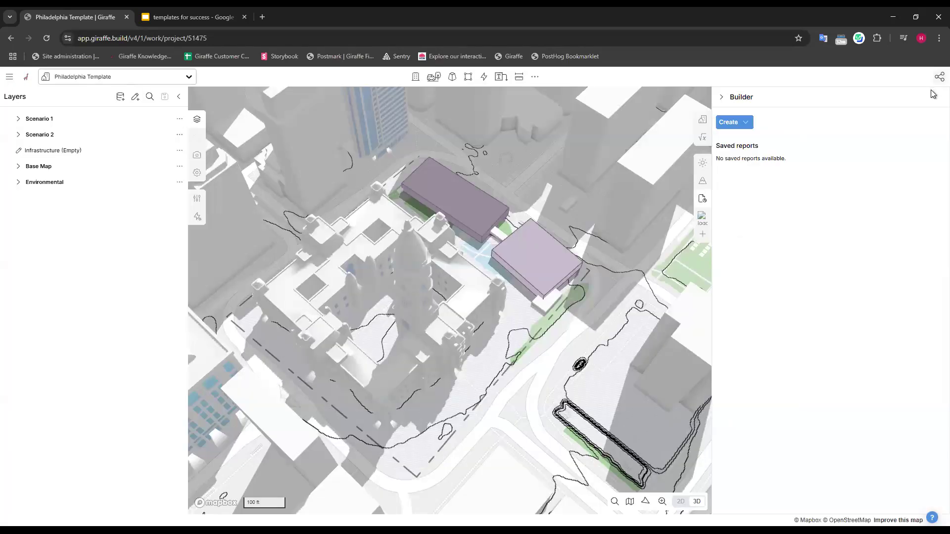
{"action": "left_click", "coordinate": [704, 219]}
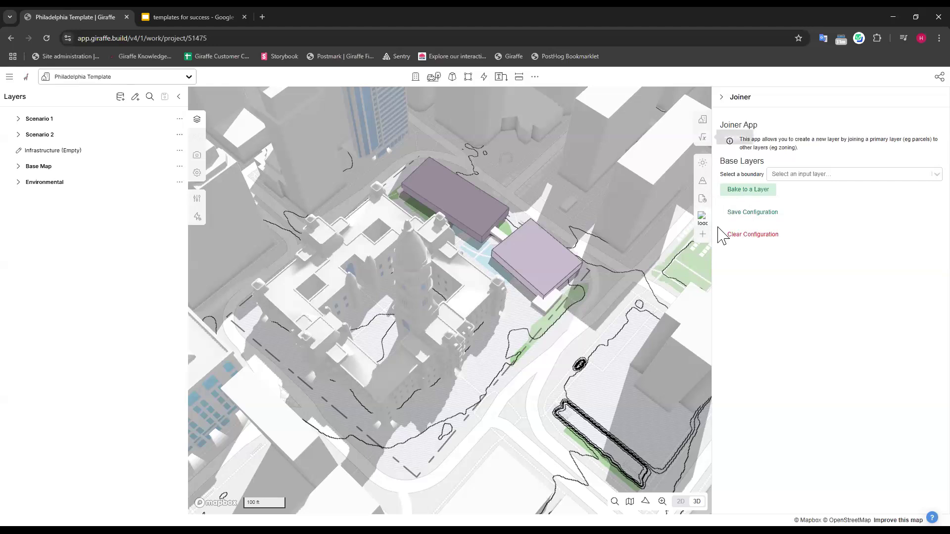
{"action": "left_click", "coordinate": [705, 119]}
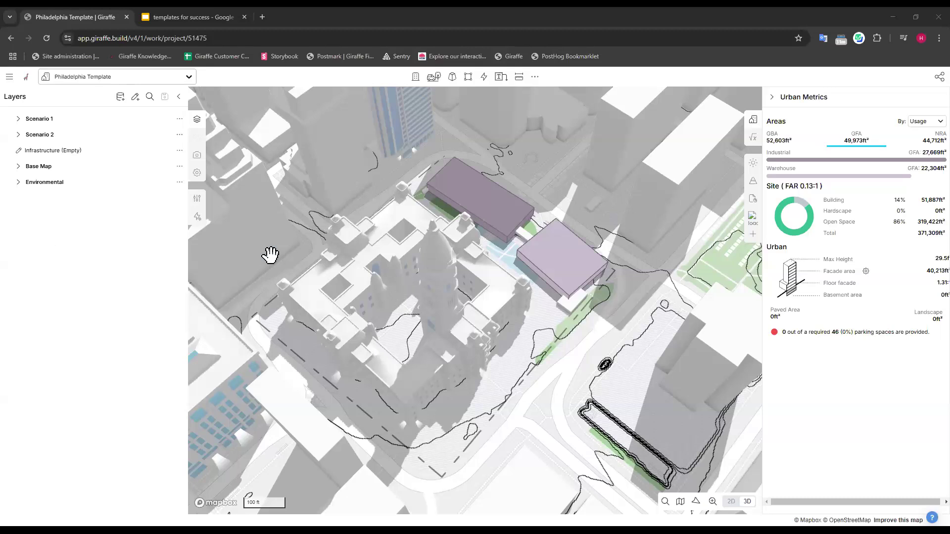
Examine the System properties in the project settings, including the CRS, and return to the layers.
{"action": "left_click", "coordinate": [197, 173]}
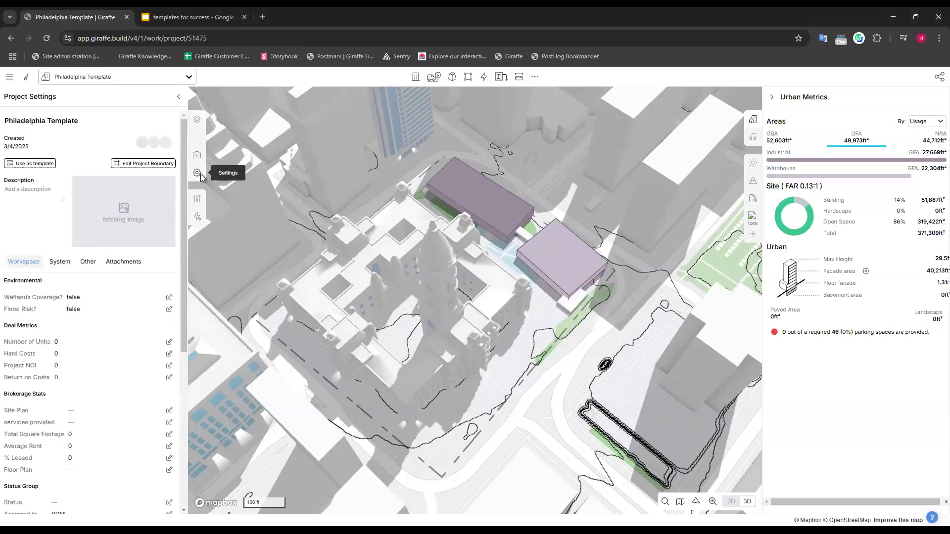
{"action": "left_click", "coordinate": [59, 262]}
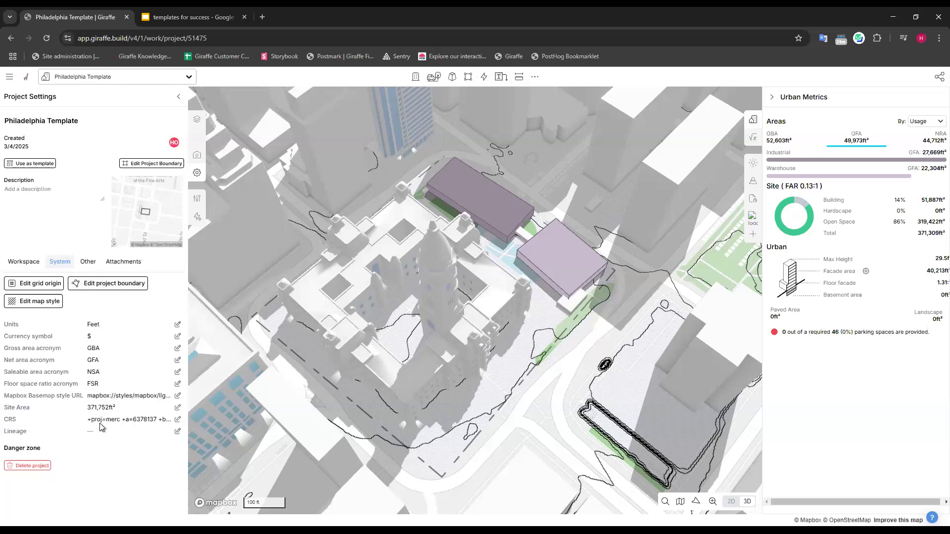
{"action": "left_click_drag", "start_coordinate": [20, 422], "coordinate": [6, 424]}
{"action": "left_click", "coordinate": [21, 424]}
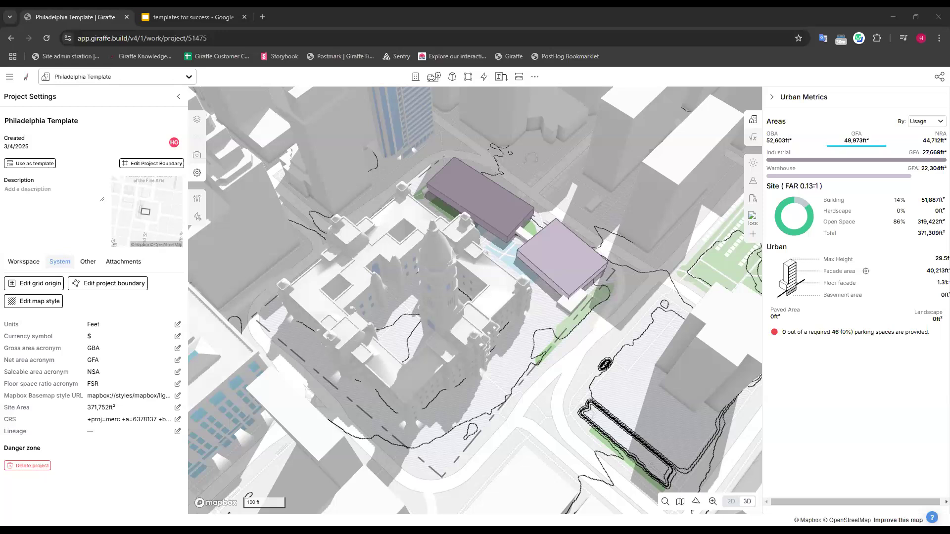
{"action": "left_click", "coordinate": [196, 119]}
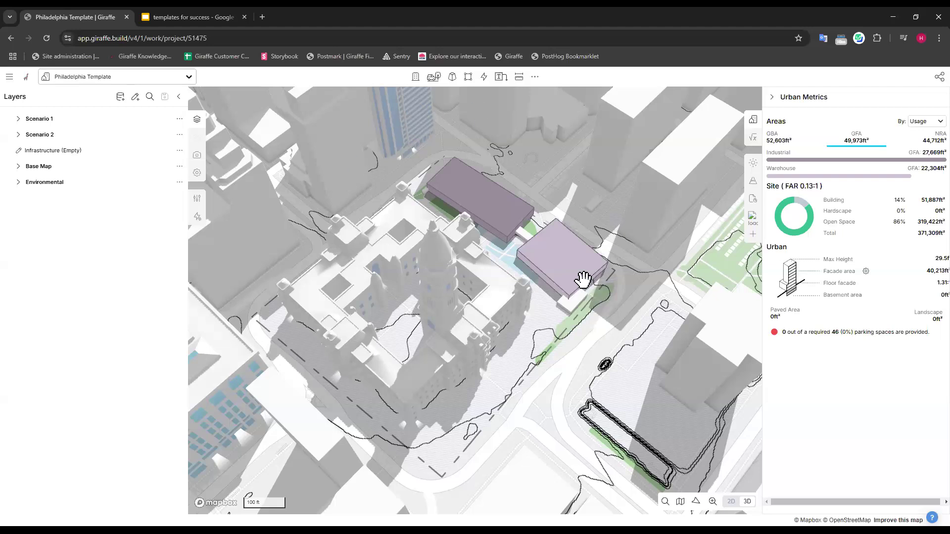
Inspect the Warehouse building's usage, layer and level properties, and deselect the building.
{"action": "left_click", "coordinate": [527, 242]}
{"action": "left_click", "coordinate": [564, 263]}
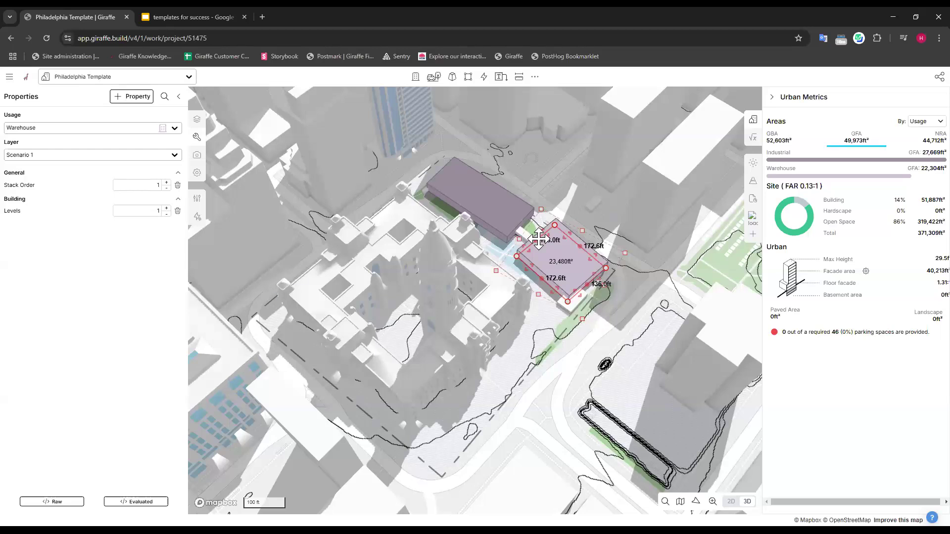
{"action": "left_click", "coordinate": [569, 379]}
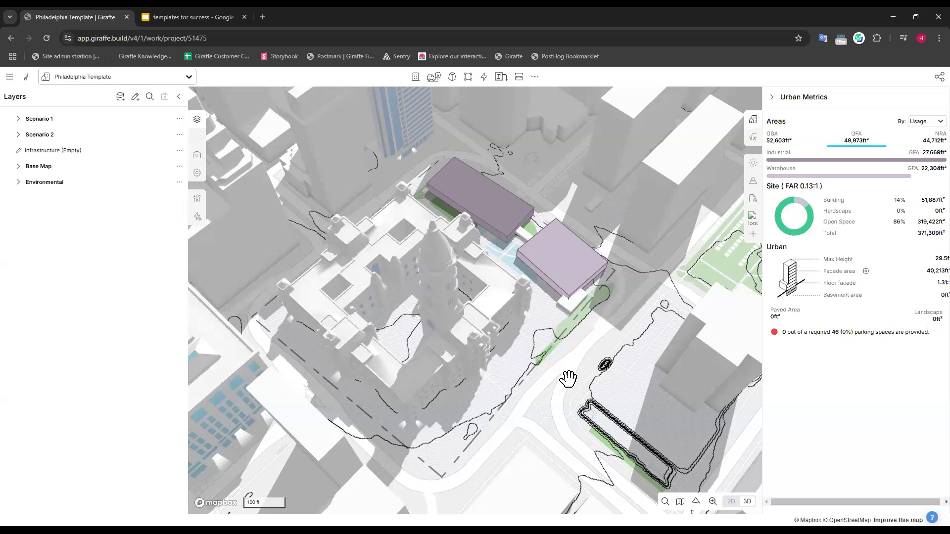
{"action": "left_click", "coordinate": [587, 262]}
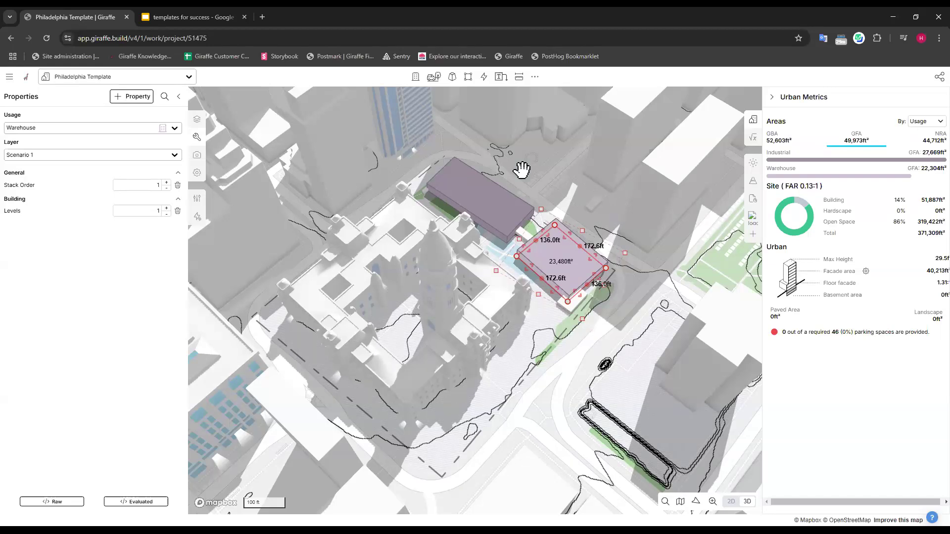
{"action": "left_click", "coordinate": [591, 174]}
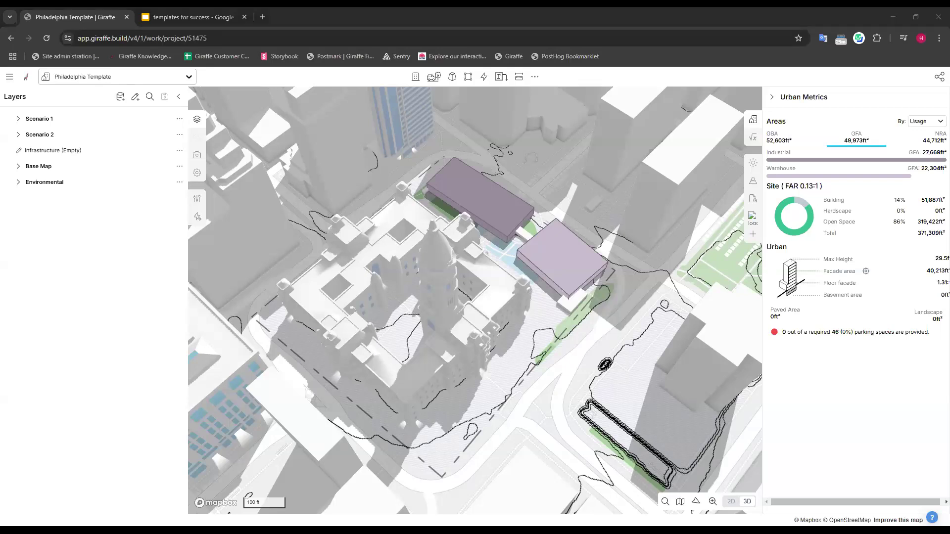
Examine the Workspace properties in the project settings, from the Environmental group through the Ungrouped Properties.
{"action": "left_click", "coordinate": [198, 176]}
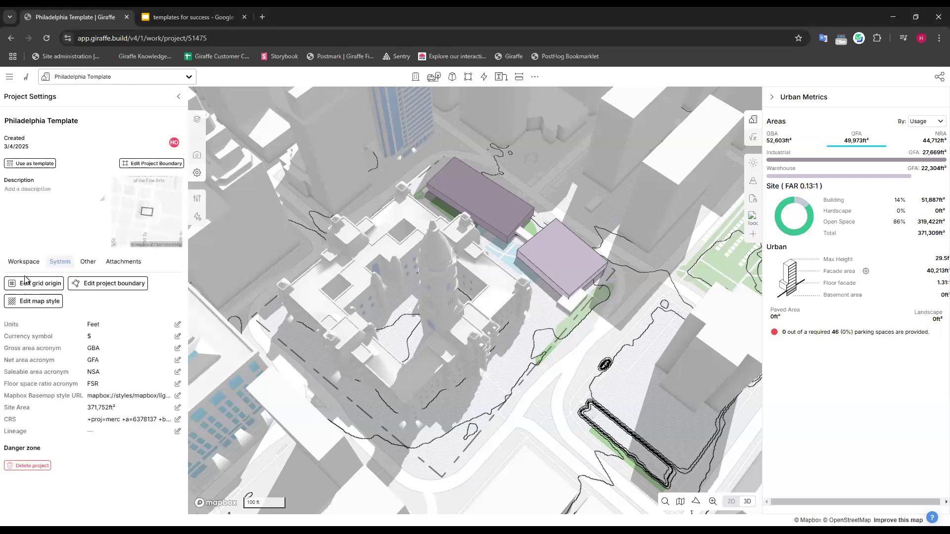
{"action": "scroll", "coordinate": [69, 317], "scroll_direction": "down", "scroll_amount": 3}
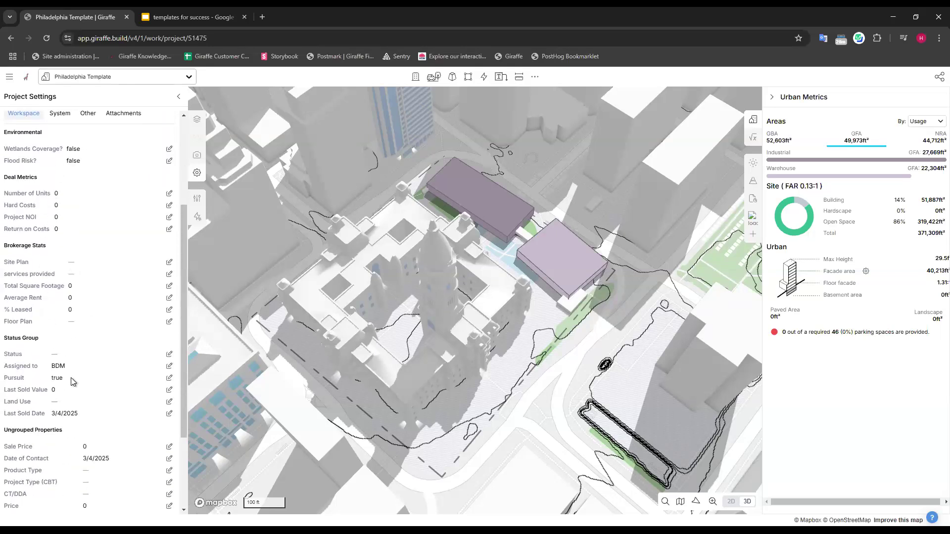
{"action": "scroll", "coordinate": [123, 450], "scroll_direction": "down", "scroll_amount": 3}
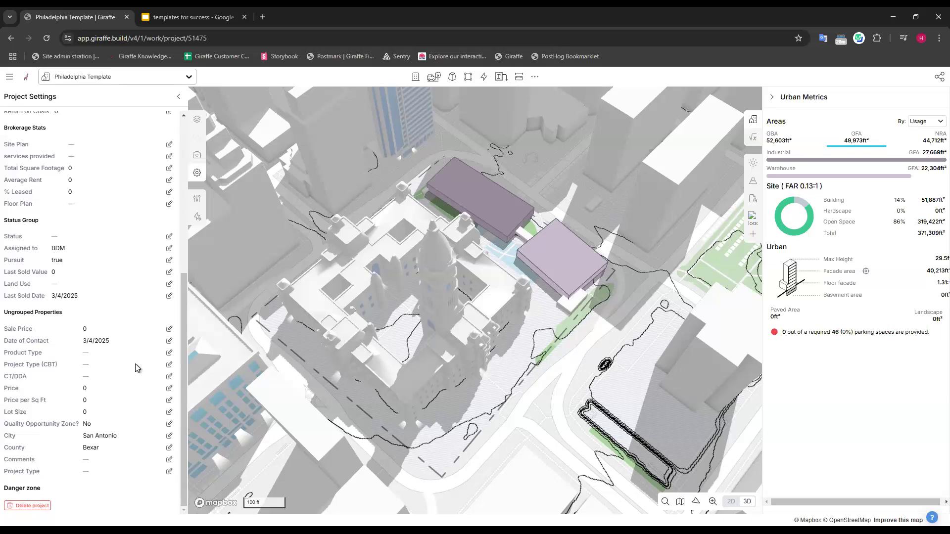
{"action": "scroll", "coordinate": [99, 346], "scroll_direction": "up", "scroll_amount": 6}
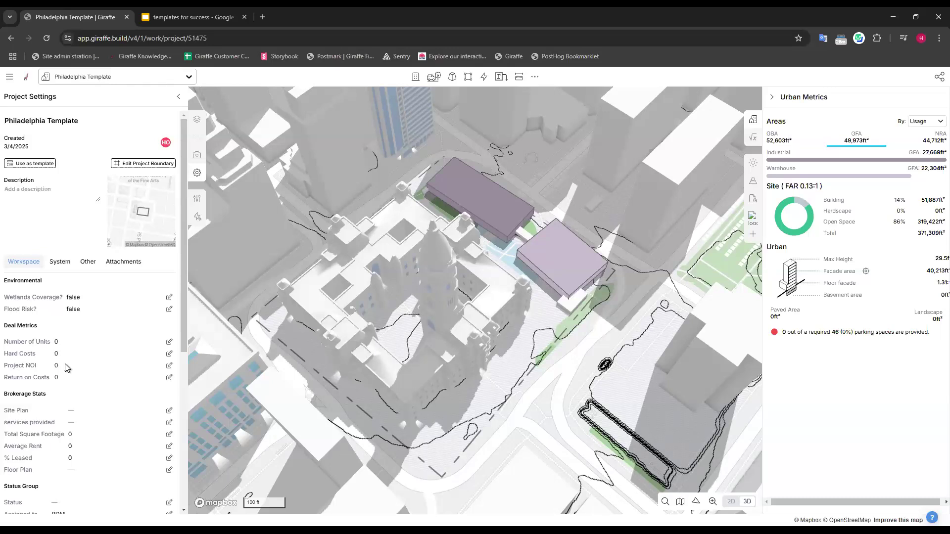
Save the current map camera as a new view titled "default view".
{"action": "left_click", "coordinate": [198, 157]}
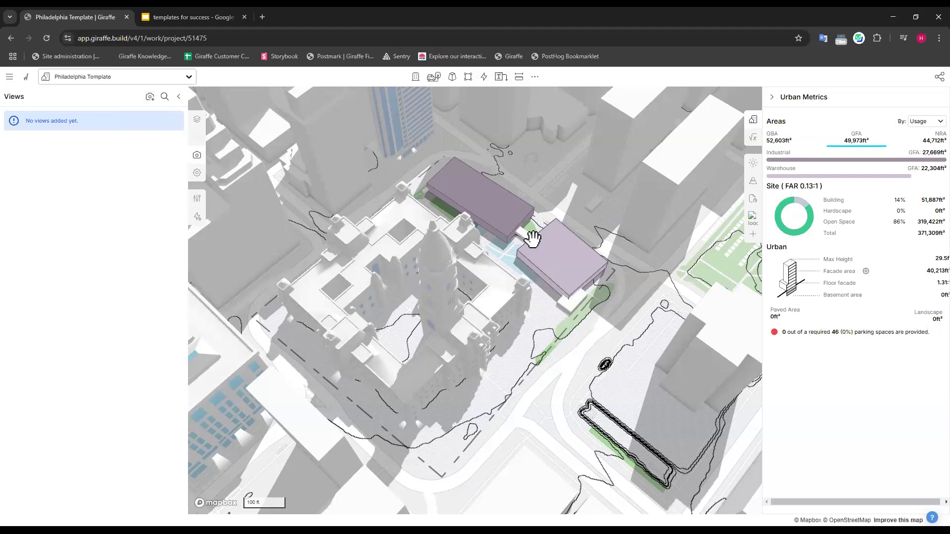
{"action": "scroll", "coordinate": [624, 348], "scroll_direction": "down", "scroll_amount": 1}
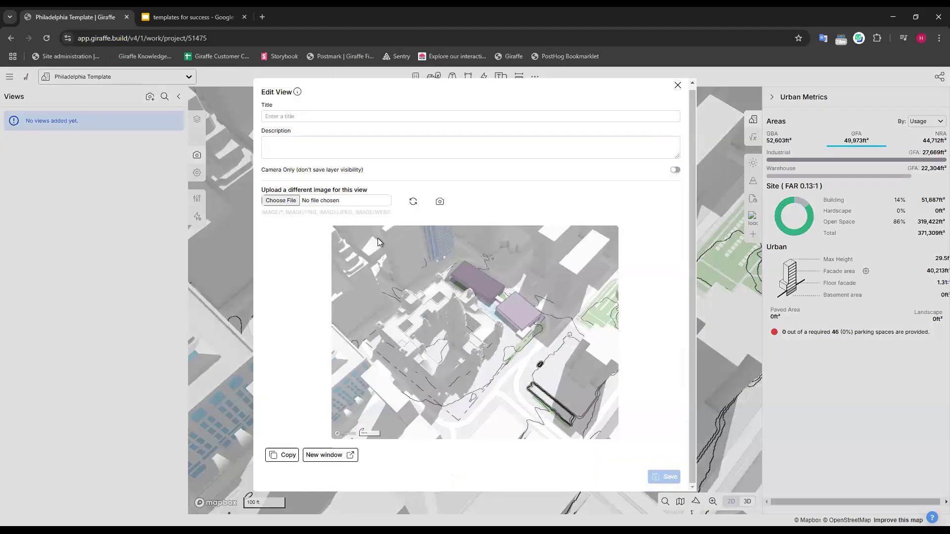
{"action": "left_click", "coordinate": [297, 116]}
{"action": "type", "text": "default "}
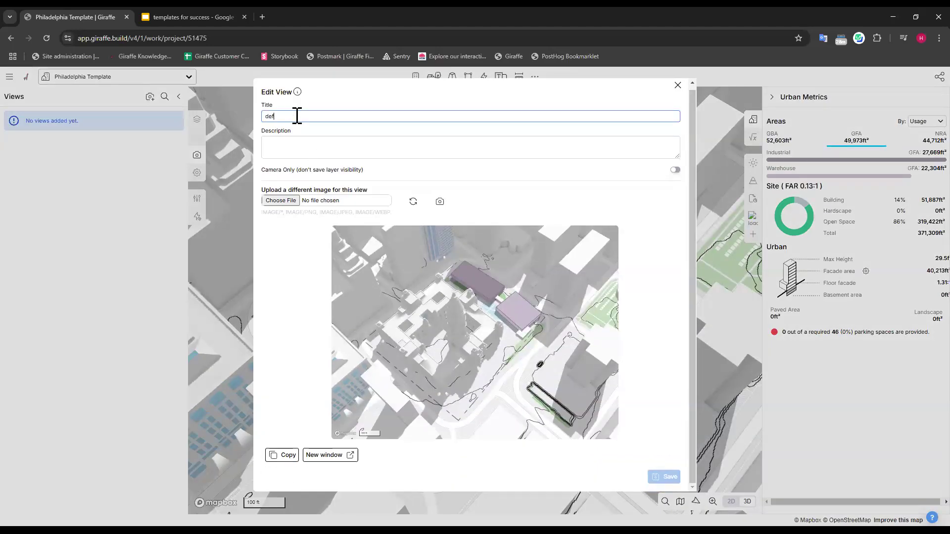
{"action": "type", "text": "view"}
{"action": "left_click", "coordinate": [666, 479]}
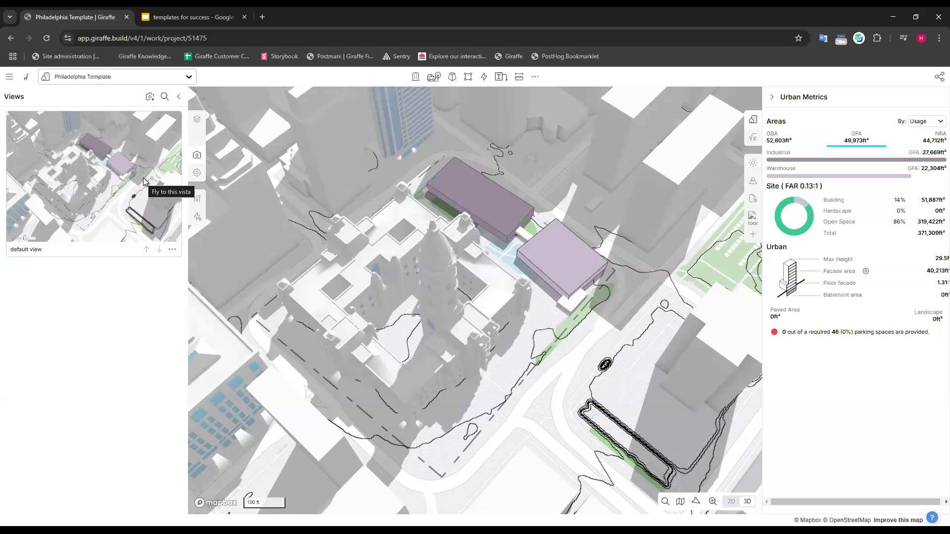
{"action": "left_click", "coordinate": [198, 172]}
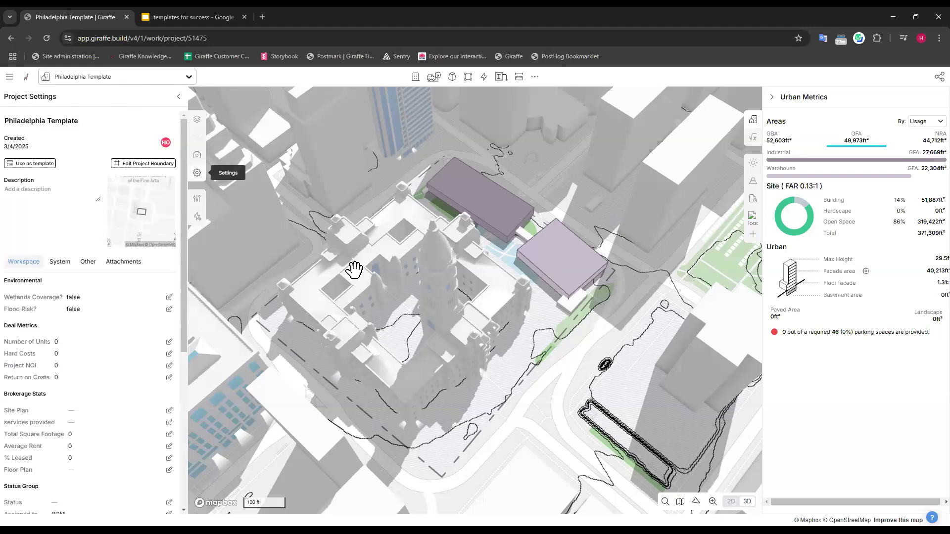
{"action": "left_click", "coordinate": [197, 121]}
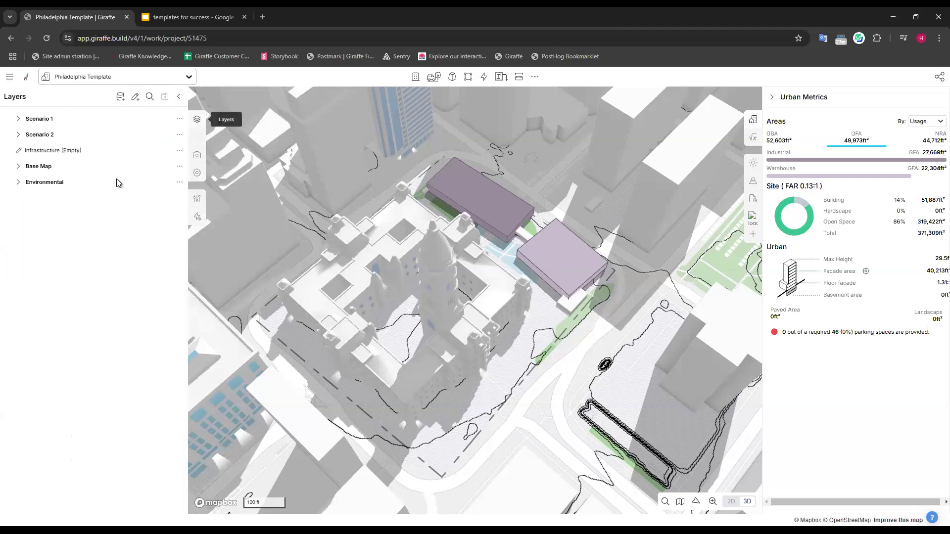
{"action": "right_click", "coordinate": [197, 182]}
{"action": "left_click", "coordinate": [166, 333]}
{"action": "left_click", "coordinate": [198, 173]}
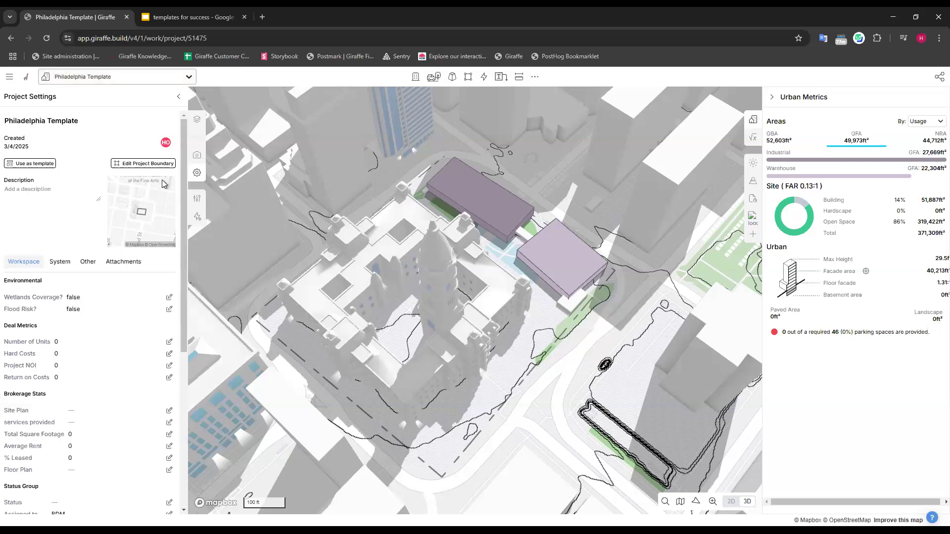
{"action": "left_click", "coordinate": [188, 78]}
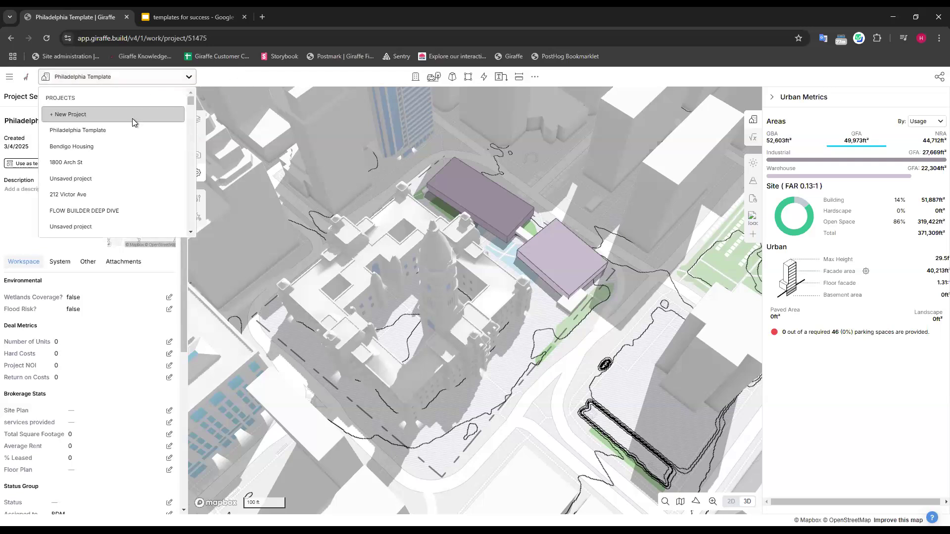
{"action": "left_click", "coordinate": [261, 103]}
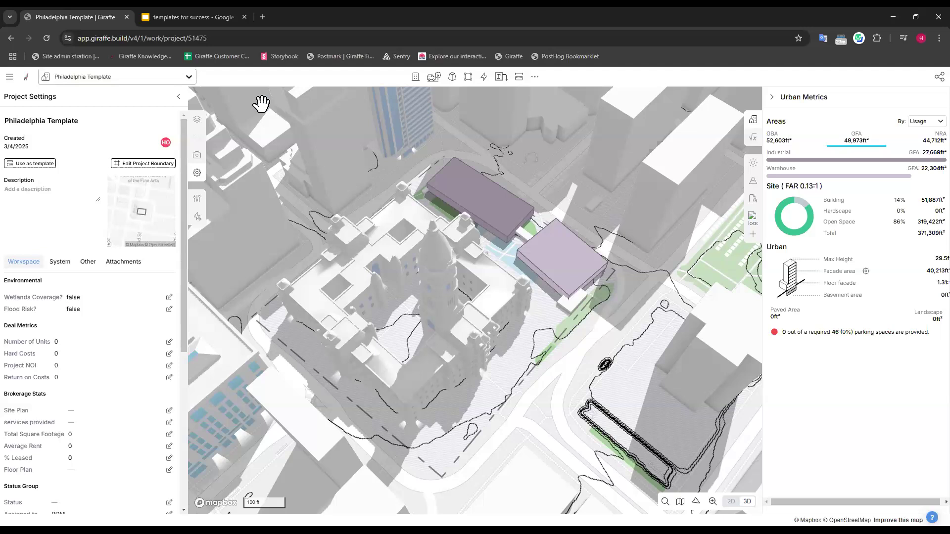
Share the project as a template with the Giraffe USA Team and this workspace, and recheck the template sharing choices.
{"action": "left_click", "coordinate": [198, 174]}
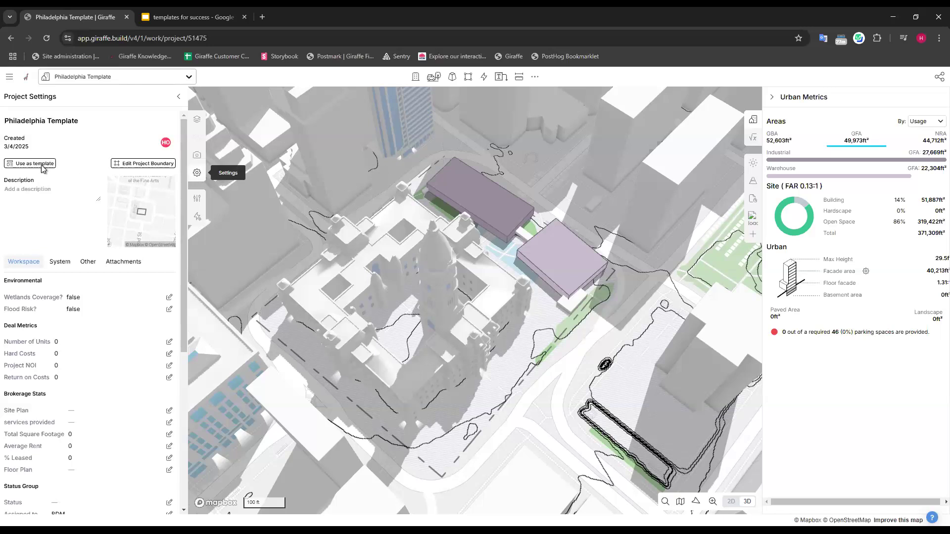
{"action": "key", "text": "ctrl"}
{"action": "key", "text": "ctrl"}
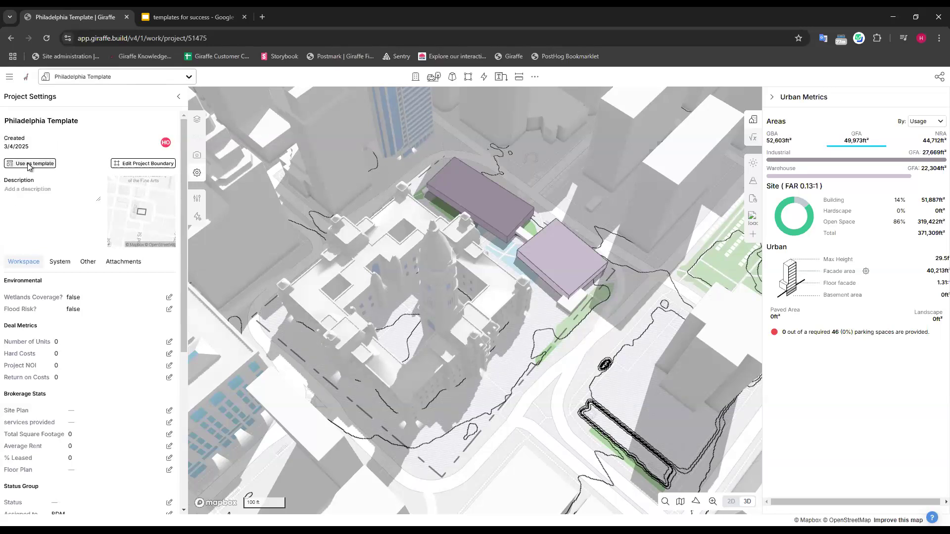
{"action": "left_click", "coordinate": [31, 166]}
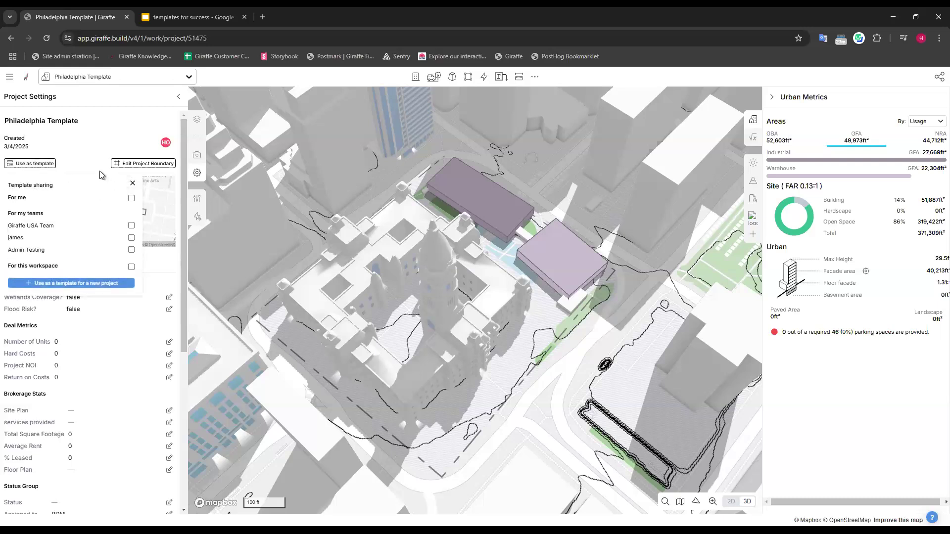
{"action": "triple_click", "coordinate": [25, 198]}
{"action": "left_click", "coordinate": [131, 225]}
{"action": "left_click", "coordinate": [131, 266]}
{"action": "left_click", "coordinate": [122, 199]}
{"action": "left_click", "coordinate": [131, 198]}
{"action": "left_click", "coordinate": [131, 267]}
{"action": "left_click", "coordinate": [131, 268]}
{"action": "left_click", "coordinate": [131, 225]}
{"action": "left_click", "coordinate": [102, 132]}
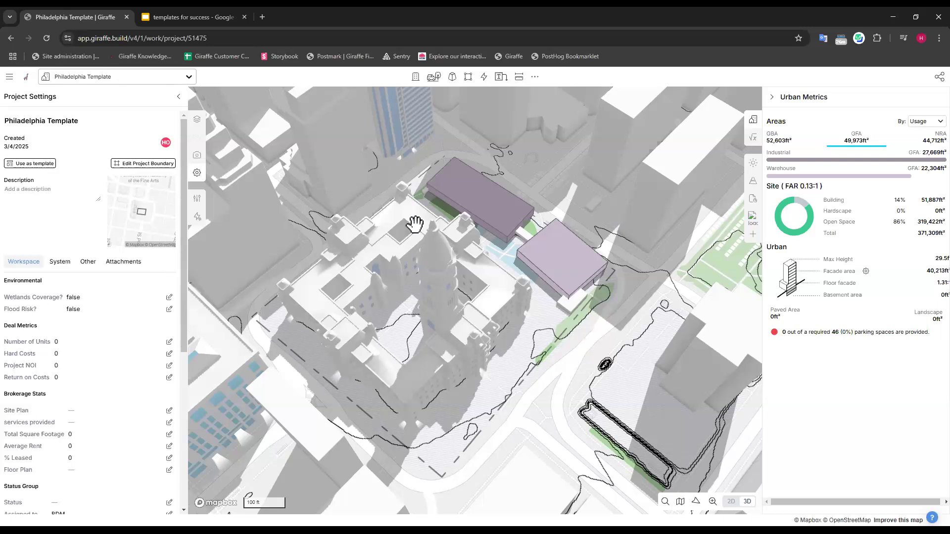
{"action": "left_click", "coordinate": [34, 168]}
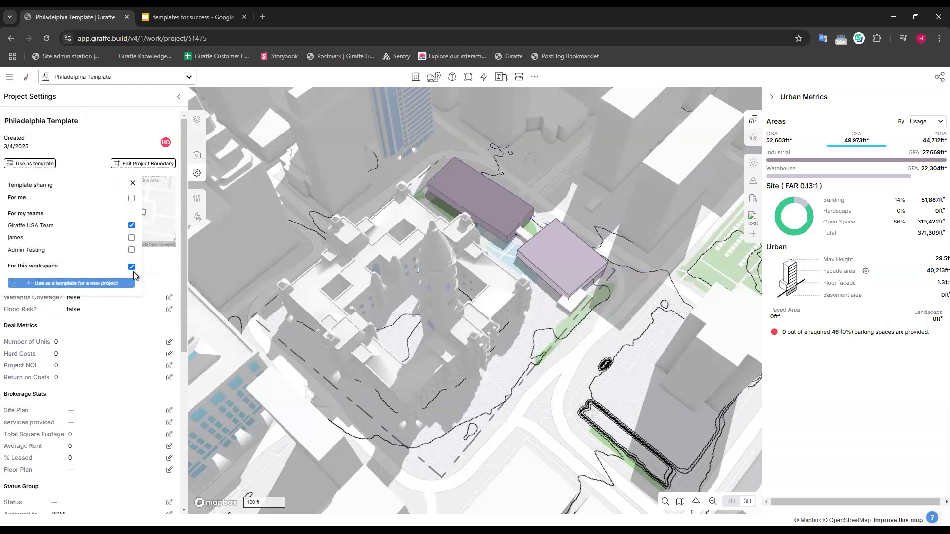
{"action": "left_click", "coordinate": [411, 242]}
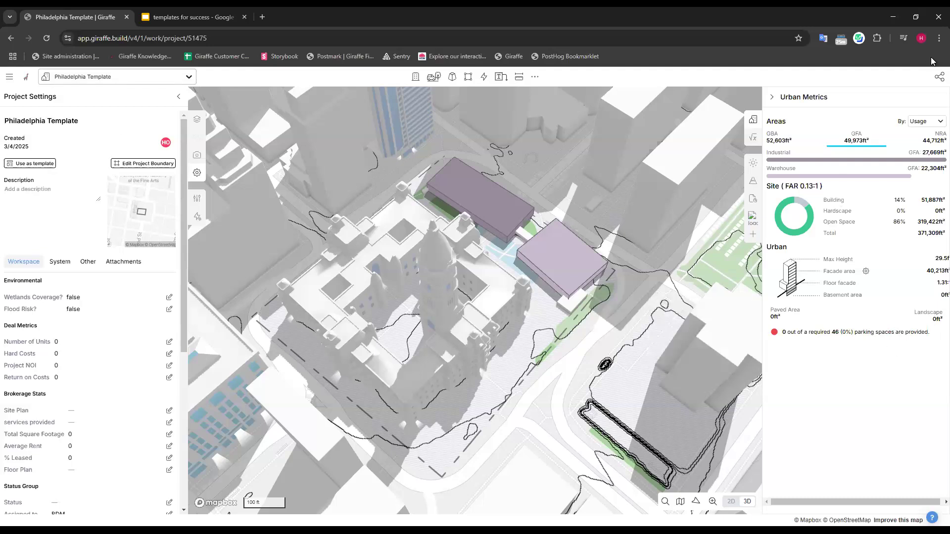
Share the Philadelphia Template project with a colleague by entering their e-mail, granting "Can view" access, and close the sharing settings.
{"action": "left_click", "coordinate": [934, 78]}
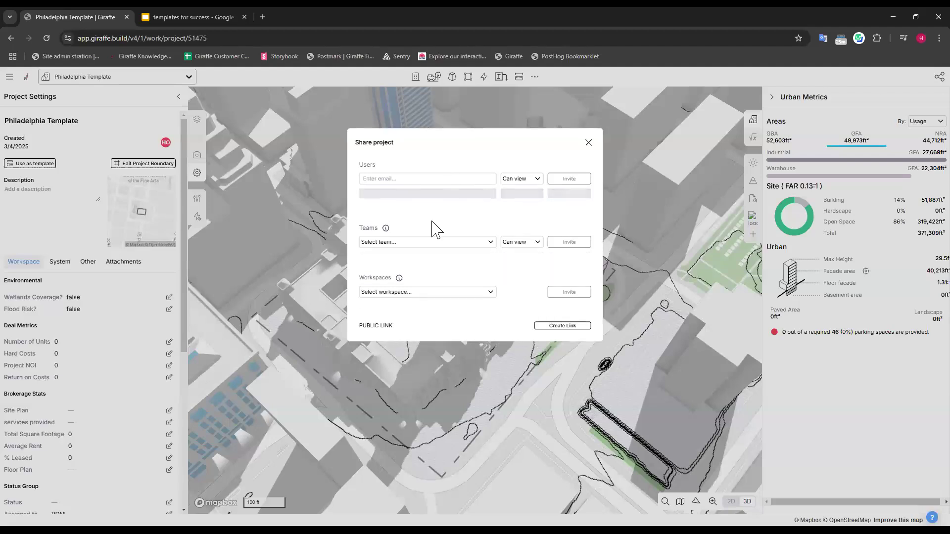
{"action": "left_click", "coordinate": [402, 178]}
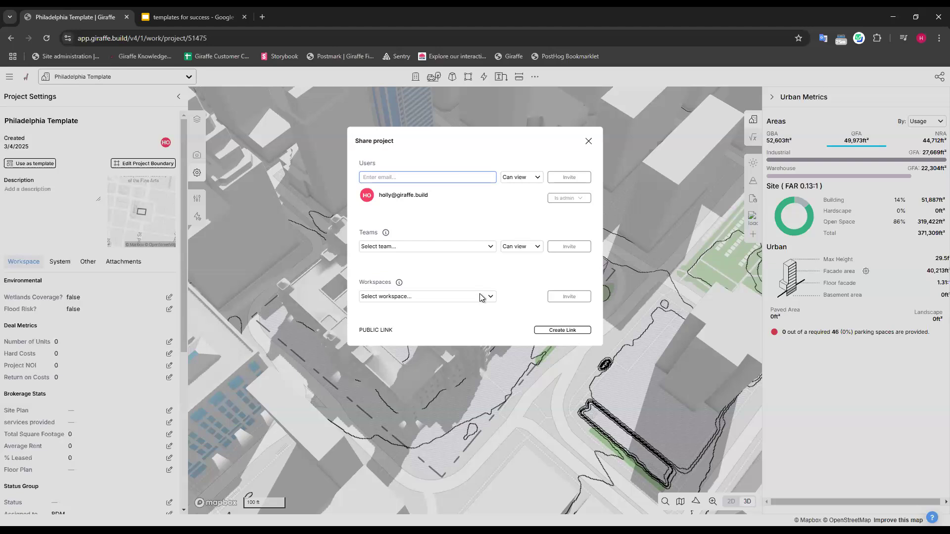
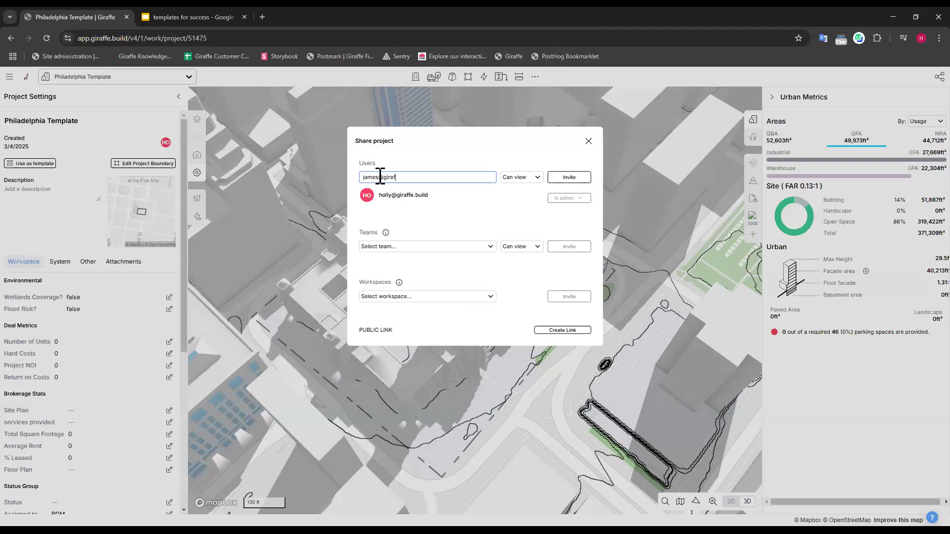
{"action": "left_click", "coordinate": [518, 179]}
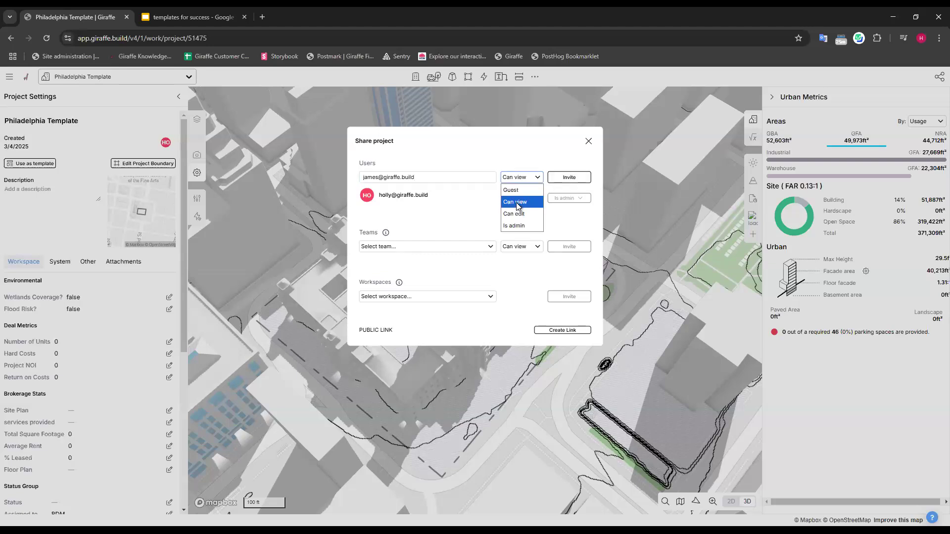
{"action": "left_click", "coordinate": [518, 203]}
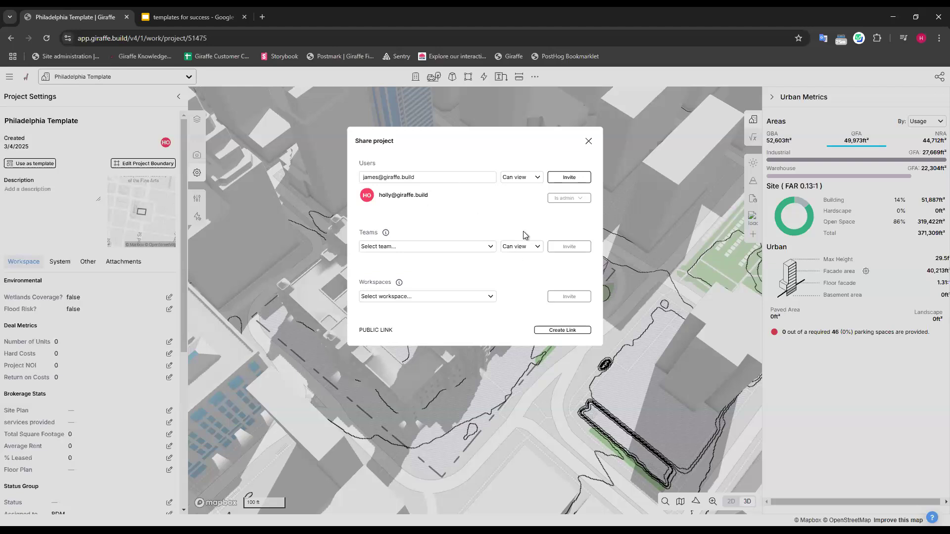
{"action": "left_click", "coordinate": [564, 178]}
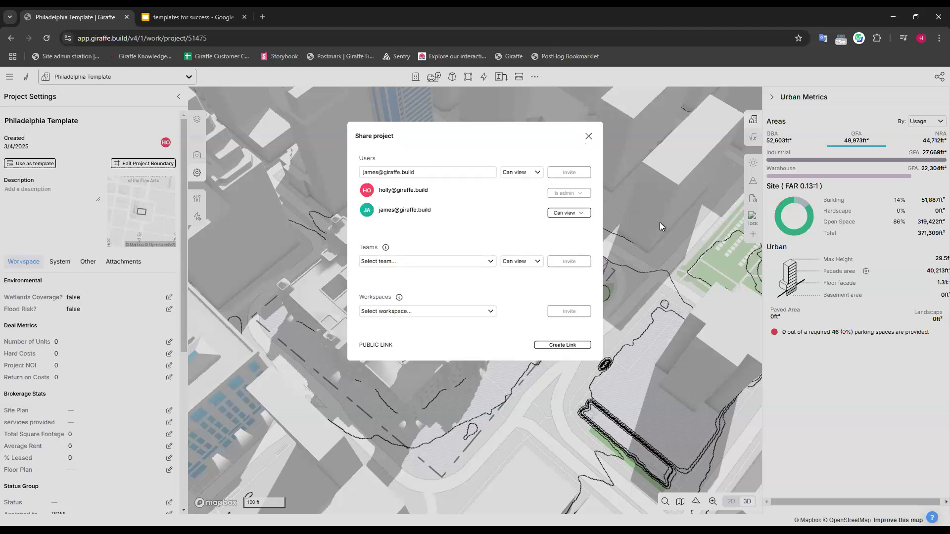
{"action": "left_click", "coordinate": [588, 136]}
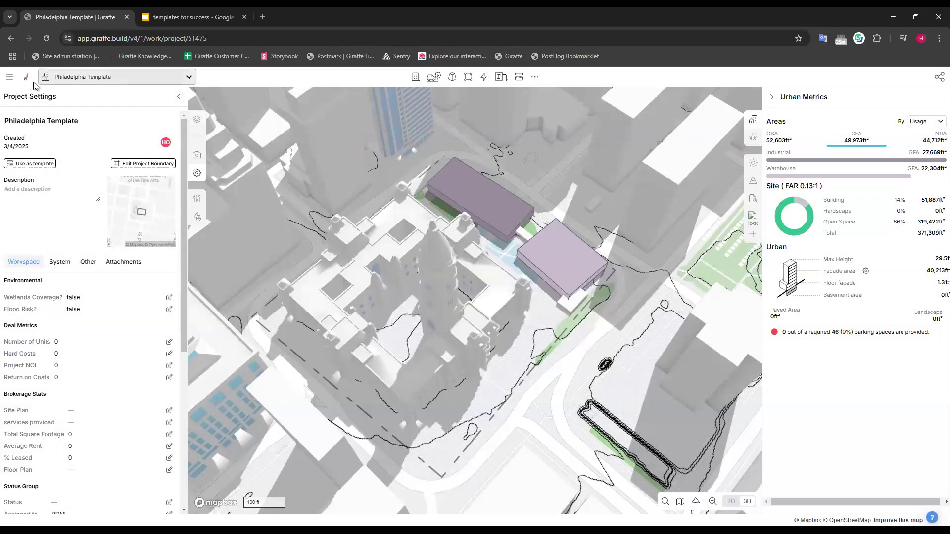
Return to the Philadelphia workspace and show the "Regrid - Nationwide Parcels" layer around the city-centre blocks.
{"action": "left_click", "coordinate": [112, 77]}
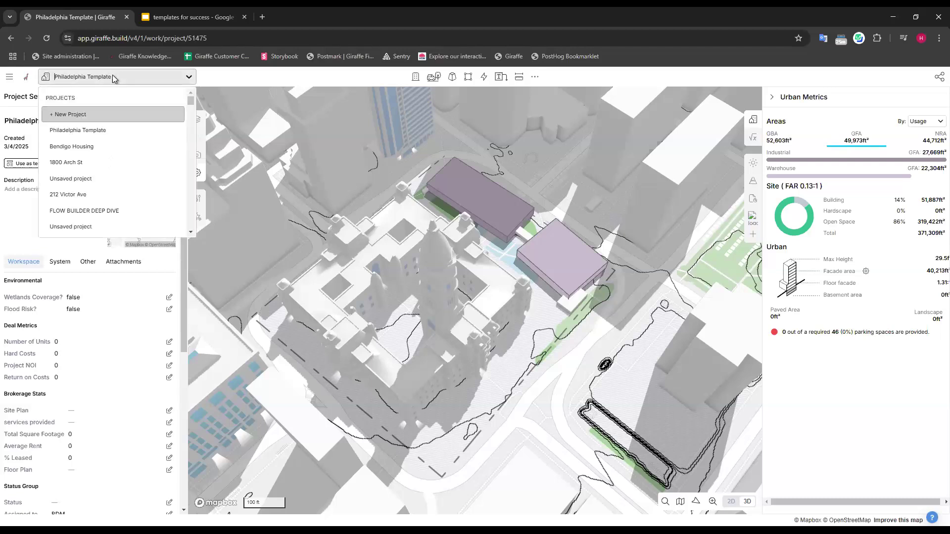
{"action": "left_click", "coordinate": [27, 78]}
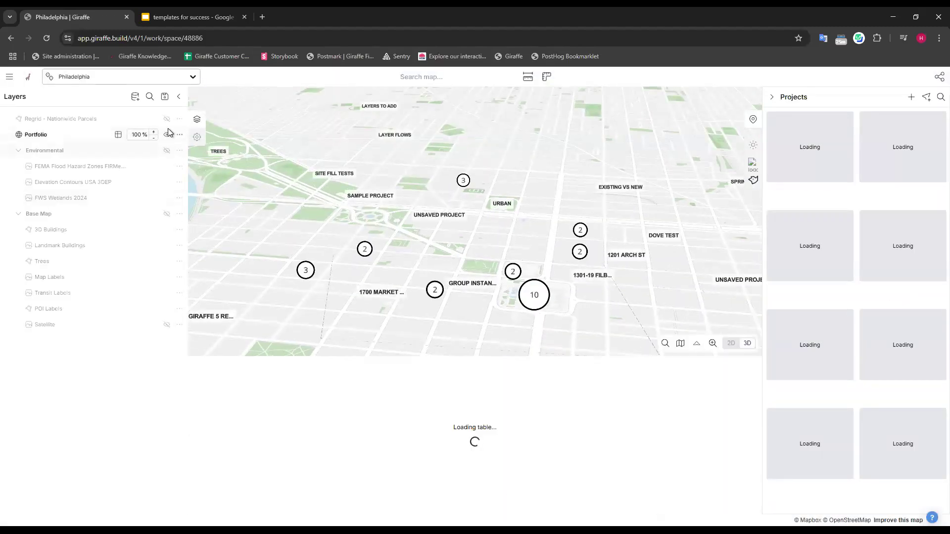
{"action": "left_click", "coordinate": [167, 120]}
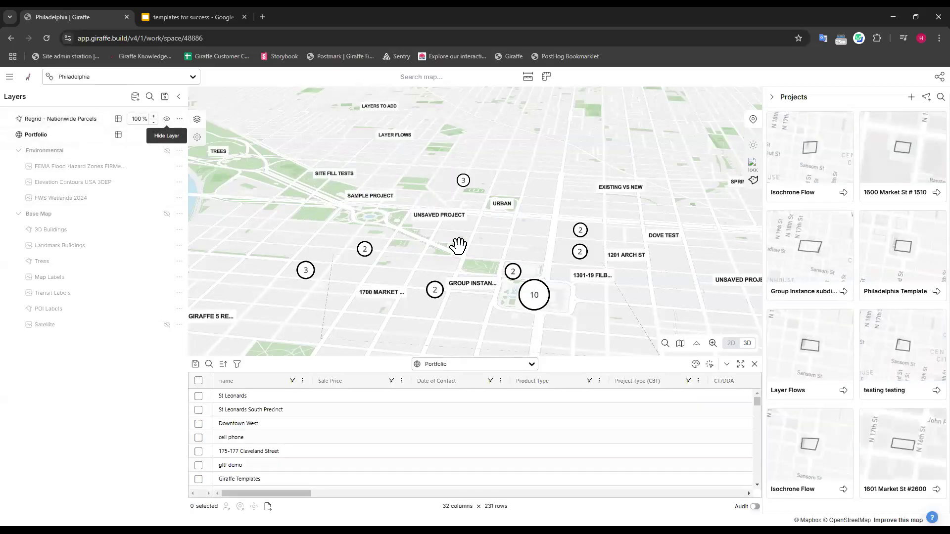
{"action": "scroll", "coordinate": [458, 246], "scroll_direction": "up", "scroll_amount": 5}
{"action": "scroll", "coordinate": [583, 251], "scroll_direction": "up", "scroll_amount": 3}
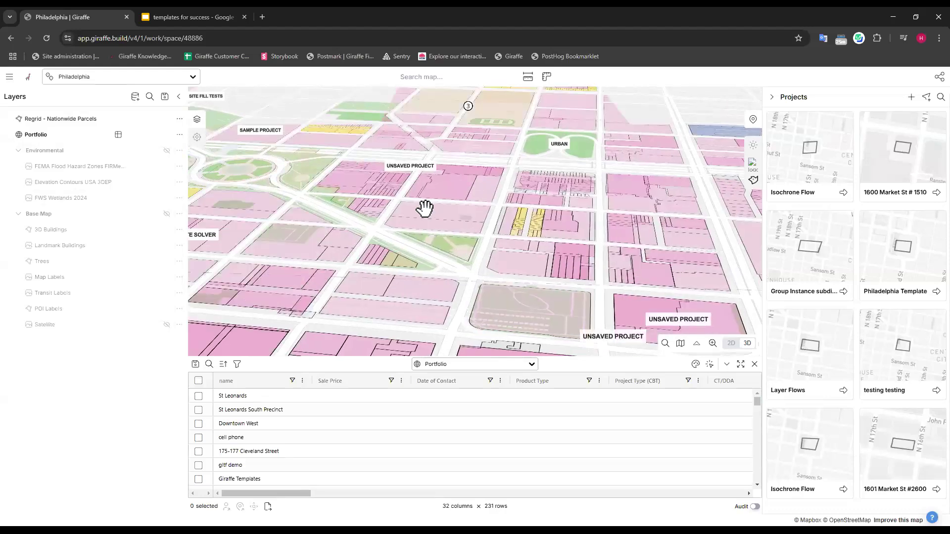
{"action": "scroll", "coordinate": [443, 218], "scroll_direction": "up", "scroll_amount": 3}
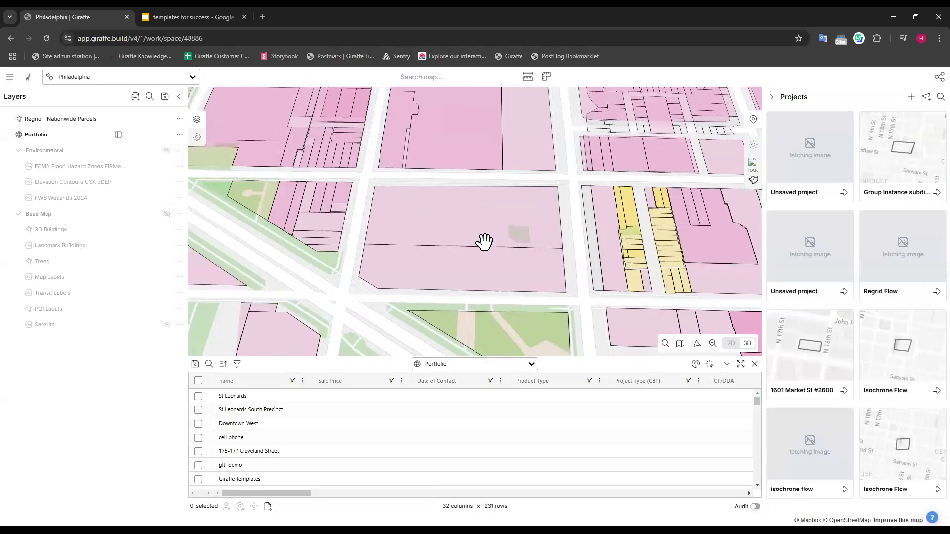
Create a new project from the Race Street parcel and apply the Philadelphia Template to it.
{"action": "right_click", "coordinate": [442, 209]}
{"action": "left_click", "coordinate": [491, 219]}
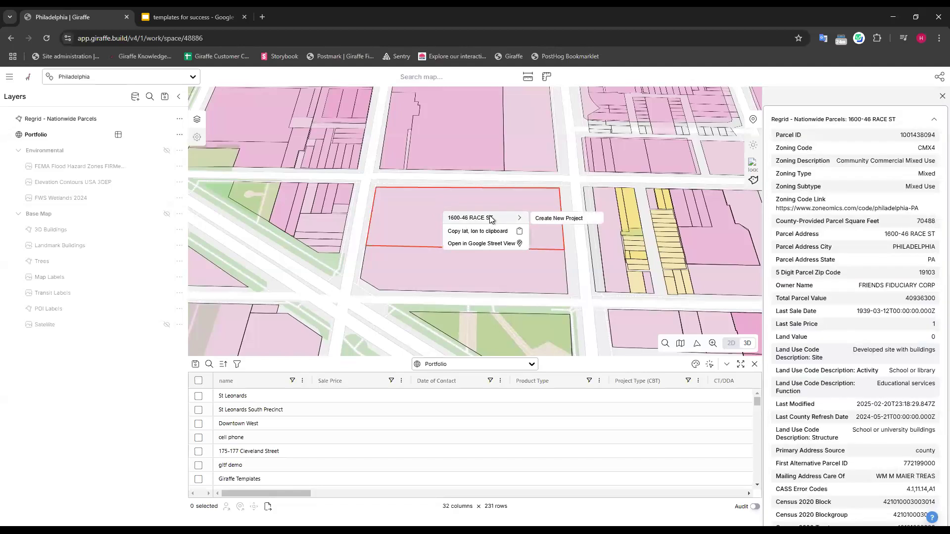
{"action": "left_click", "coordinate": [559, 218]}
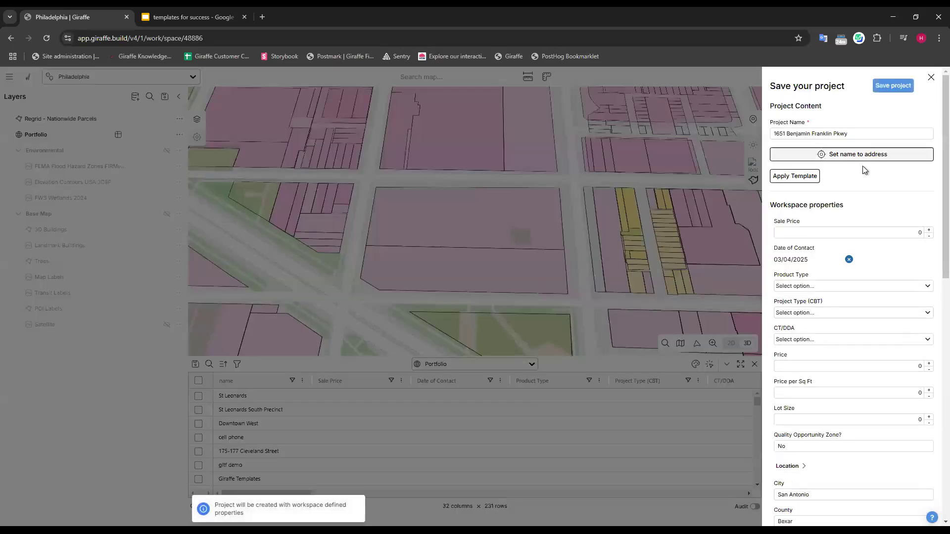
{"action": "left_click", "coordinate": [802, 177]}
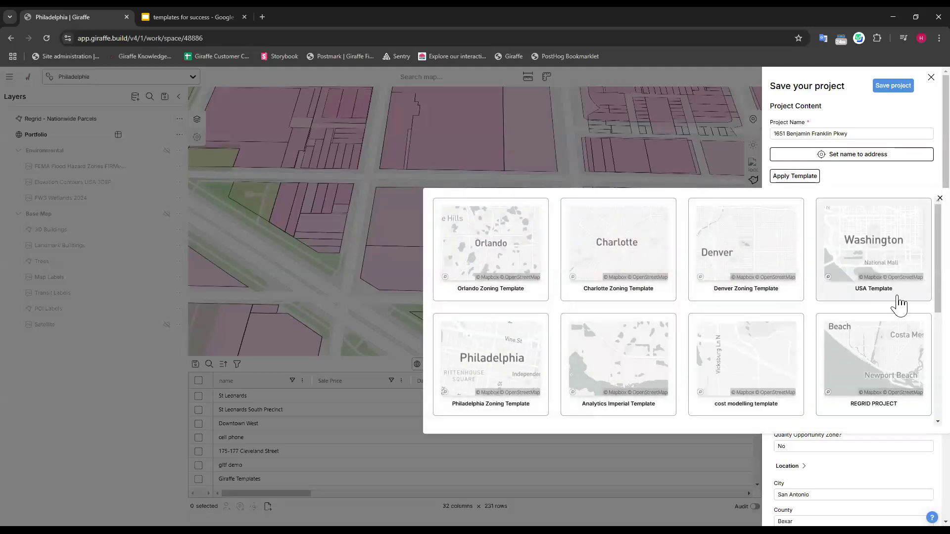
{"action": "scroll", "coordinate": [896, 299], "scroll_direction": "down", "scroll_amount": 2}
{"action": "scroll", "coordinate": [897, 299], "scroll_direction": "down", "scroll_amount": 3}
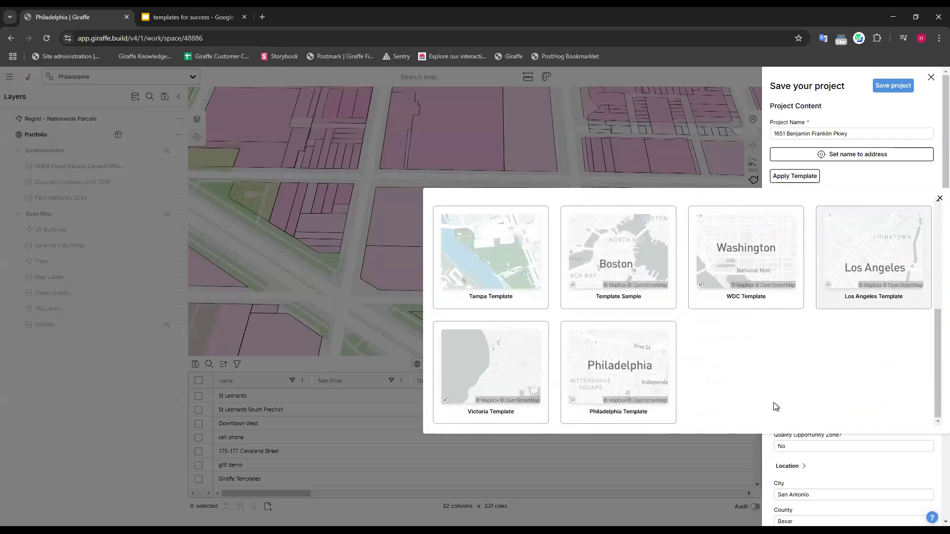
{"action": "left_click", "coordinate": [616, 364]}
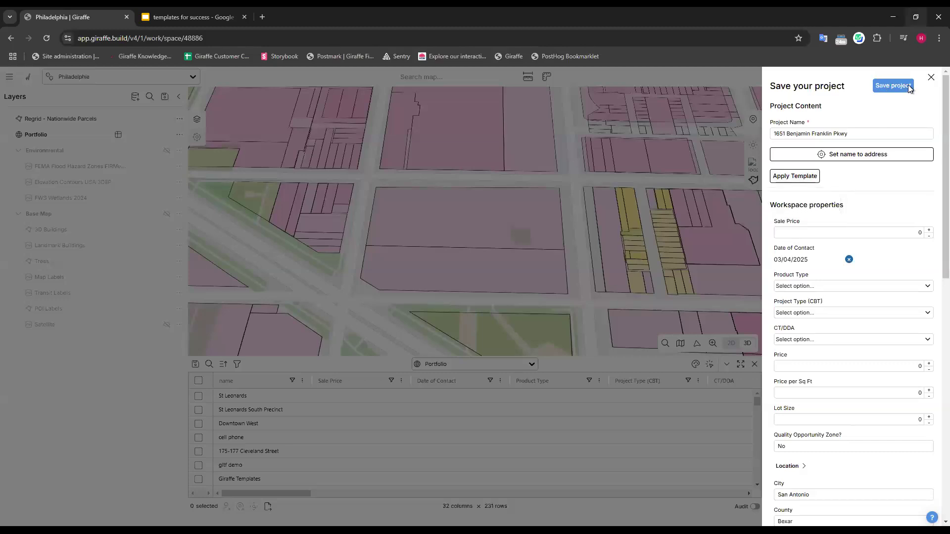
Save the new parcel project and open it to look over its site boundary.
{"action": "left_click", "coordinate": [904, 85]}
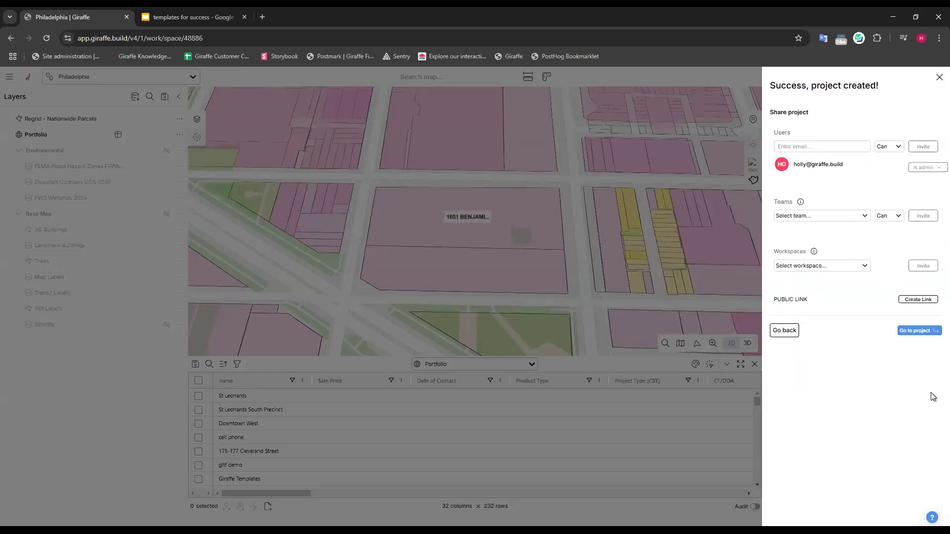
{"action": "left_click", "coordinate": [917, 332]}
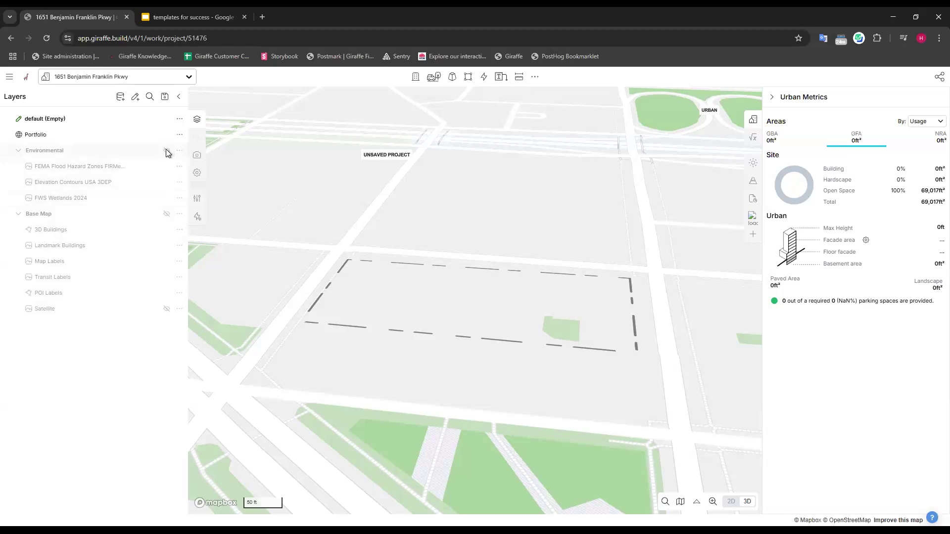
{"action": "left_click_drag", "start_coordinate": [505, 302], "coordinate": [536, 324]}
{"action": "right_click_drag", "start_coordinate": [536, 324], "coordinate": [531, 326]}
{"action": "left_click_drag", "start_coordinate": [474, 236], "coordinate": [503, 206]}
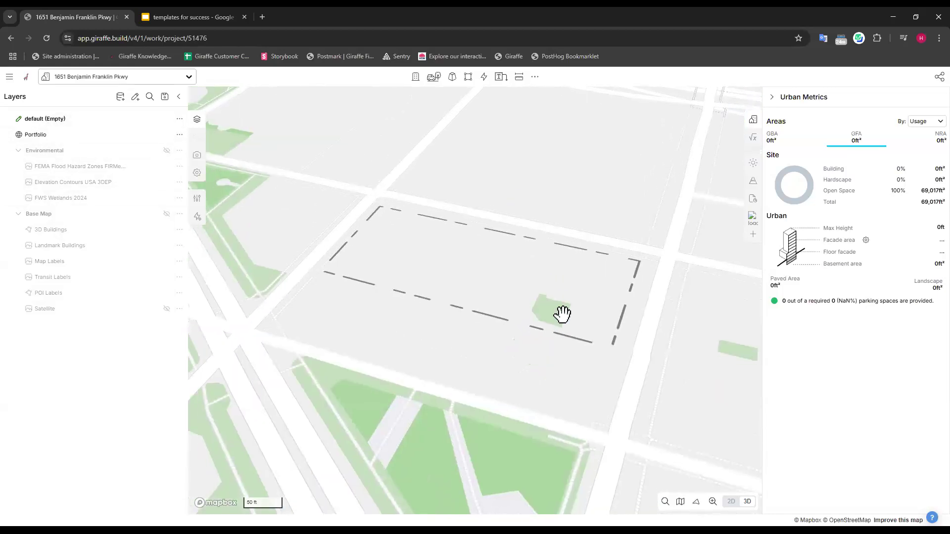
{"action": "left_click_drag", "start_coordinate": [603, 272], "coordinate": [639, 268]}
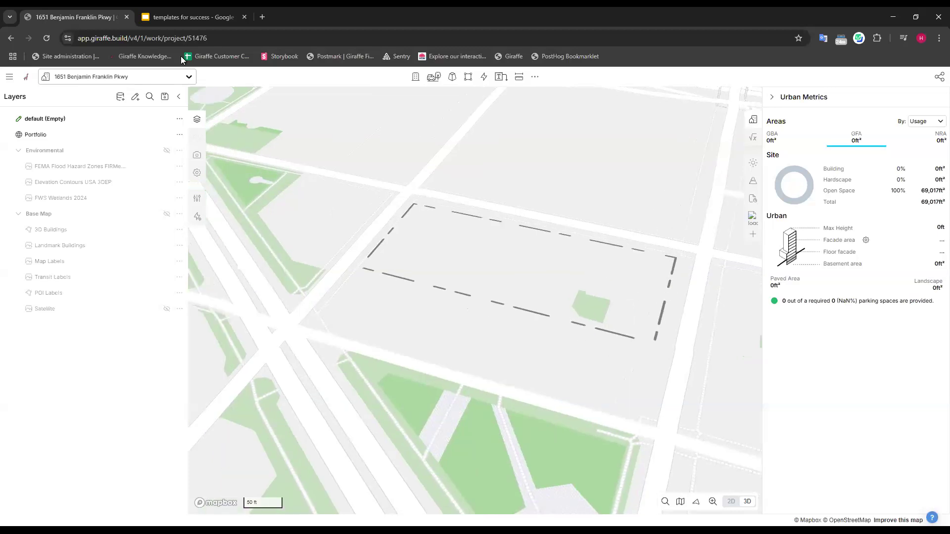
Start another new project based on the Philadelphia Template.
{"action": "left_click", "coordinate": [178, 81]}
{"action": "left_click", "coordinate": [77, 114]}
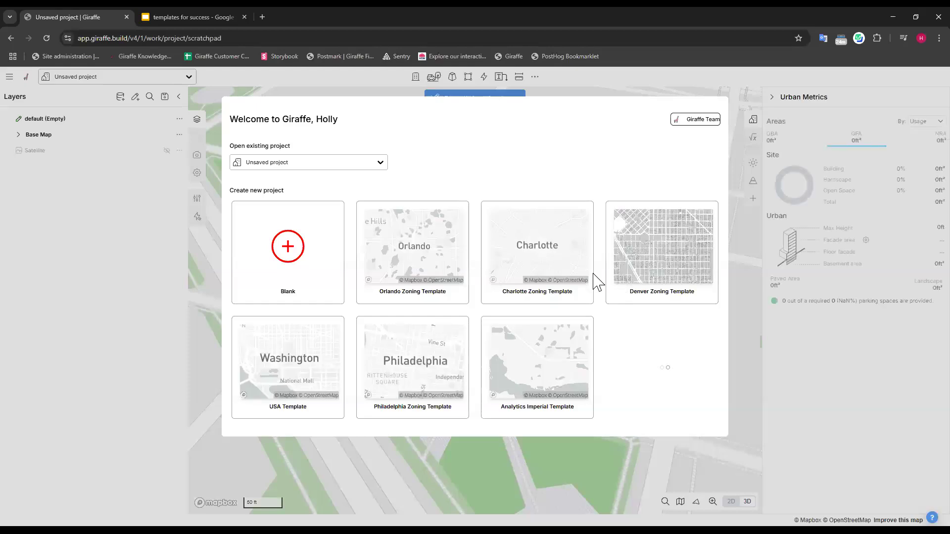
{"action": "scroll", "coordinate": [693, 304], "scroll_direction": "down", "scroll_amount": 5}
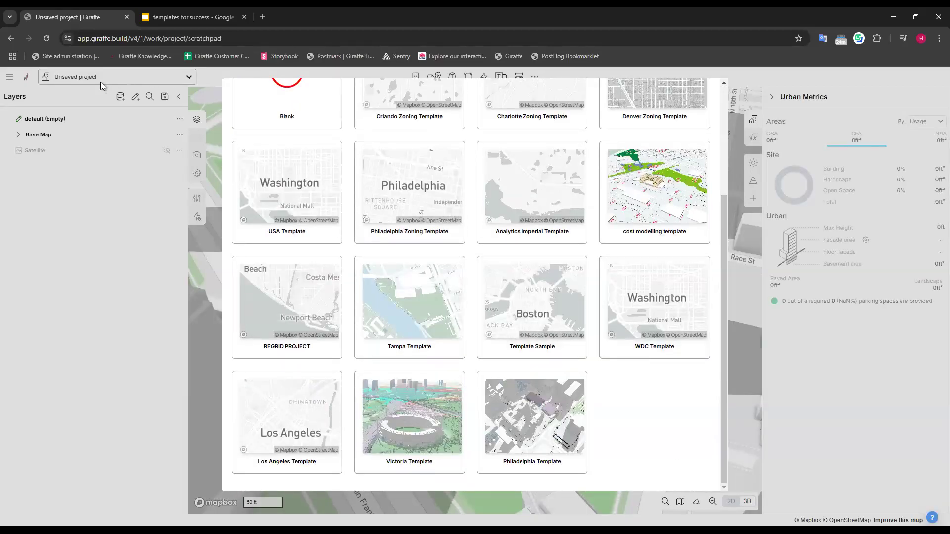
{"action": "left_click", "coordinate": [526, 420]}
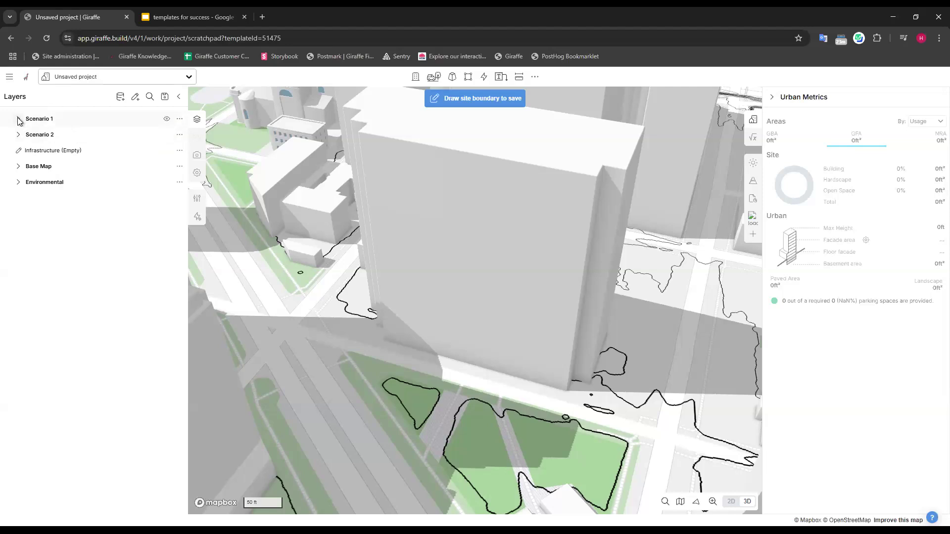
Look over the new project's surroundings and its Analytics, from Potential Revenue through Income.
{"action": "right_click_drag", "start_coordinate": [589, 316], "coordinate": [294, 204]}
{"action": "scroll", "coordinate": [293, 203], "scroll_direction": "down", "scroll_amount": 5}
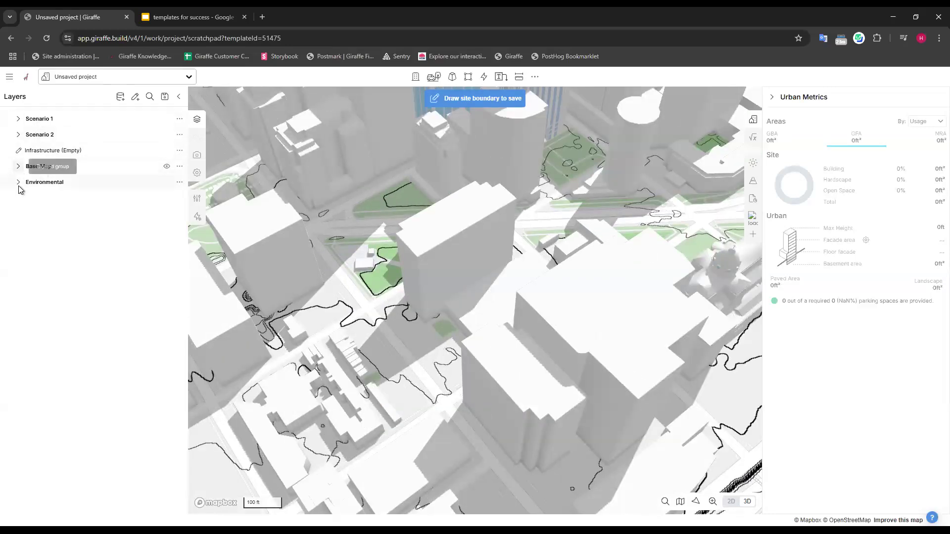
{"action": "left_click", "coordinate": [756, 139]}
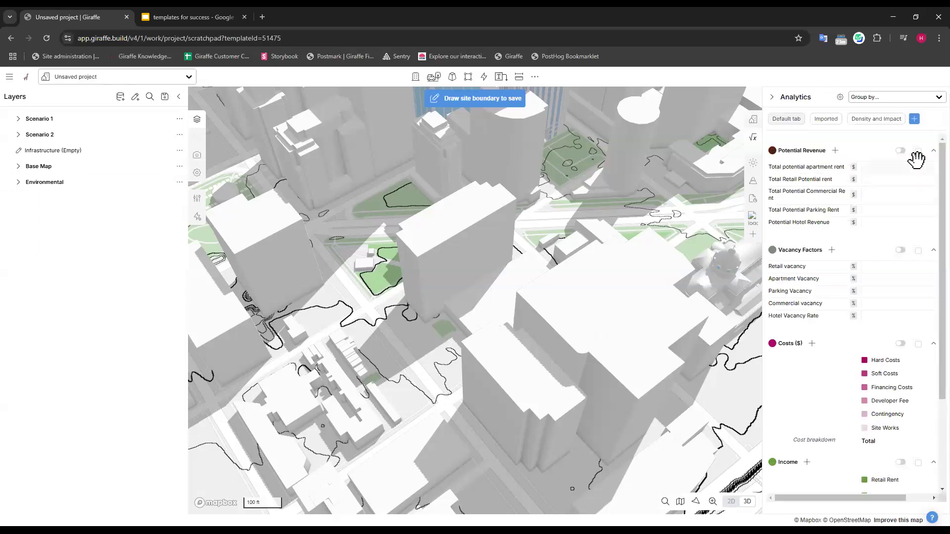
{"action": "scroll", "coordinate": [912, 198], "scroll_direction": "down", "scroll_amount": 3}
{"action": "scroll", "coordinate": [881, 354], "scroll_direction": "up", "scroll_amount": 3}
Look through the list of usages available in the new project's Usage Editor, including the Residential usage's properties.
{"action": "left_click", "coordinate": [197, 216]}
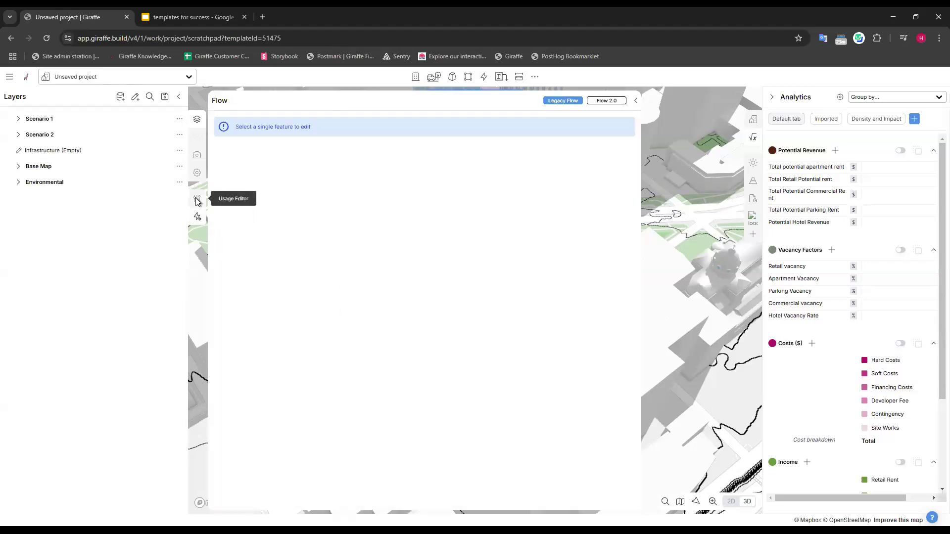
{"action": "left_click", "coordinate": [196, 198]}
{"action": "left_click", "coordinate": [306, 126]}
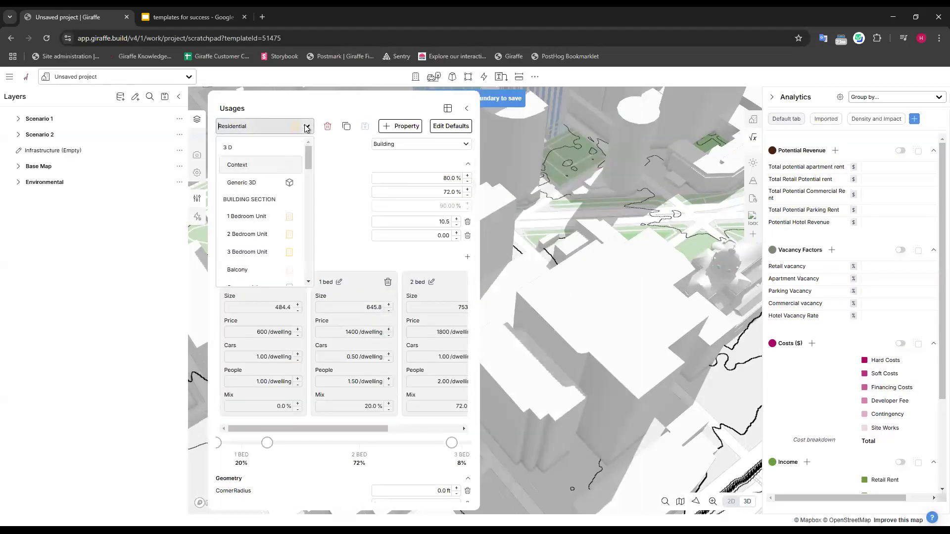
{"action": "scroll", "coordinate": [278, 193], "scroll_direction": "down", "scroll_amount": 5}
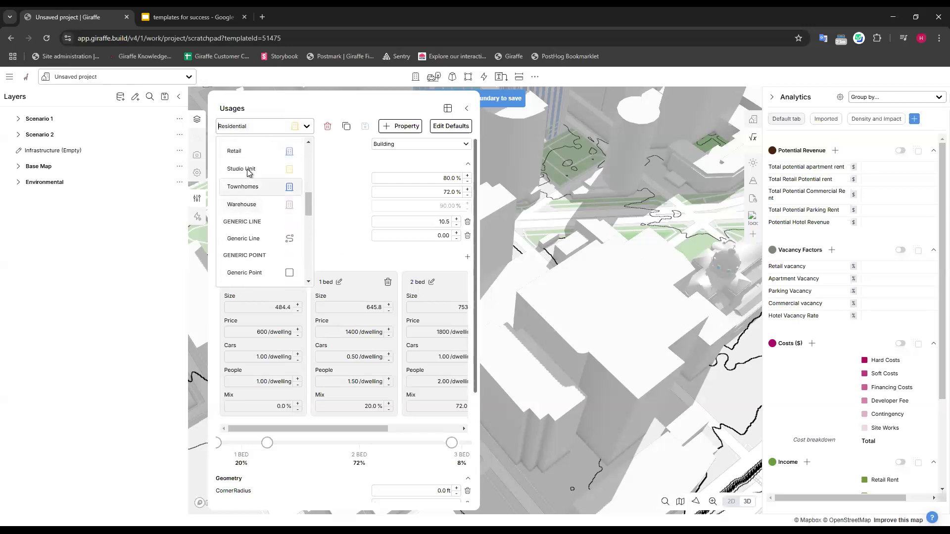
{"action": "left_click", "coordinate": [319, 176]}
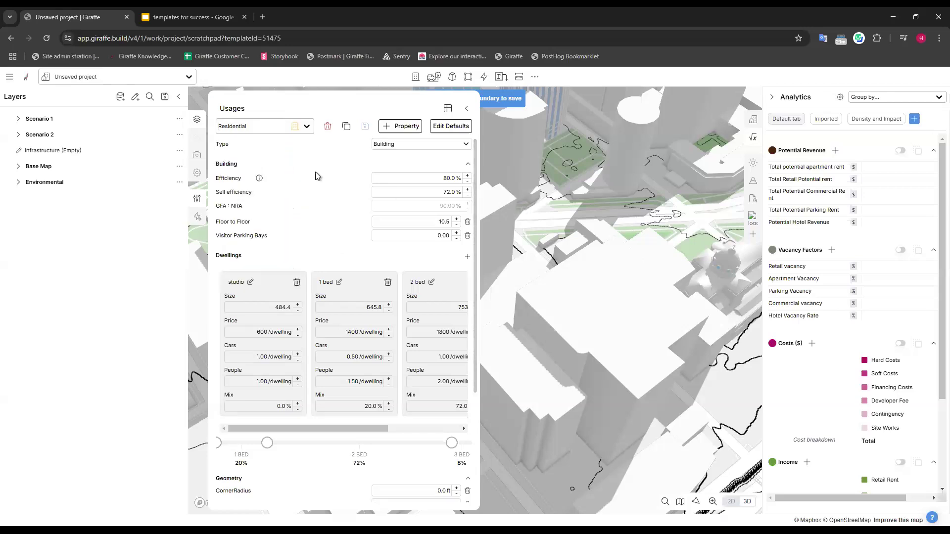
{"action": "left_click", "coordinate": [302, 126]}
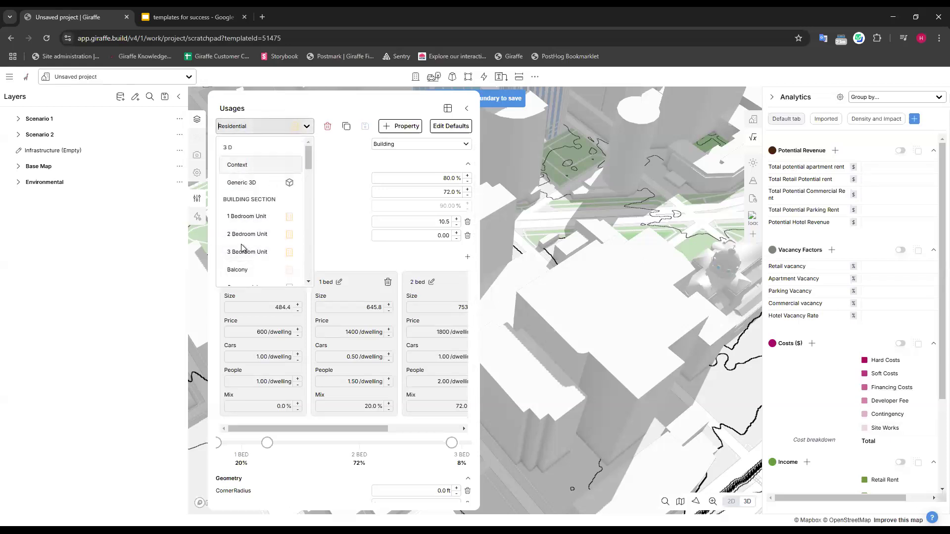
{"action": "scroll", "coordinate": [274, 183], "scroll_direction": "down", "scroll_amount": 5}
{"action": "scroll", "coordinate": [268, 207], "scroll_direction": "down", "scroll_amount": 3}
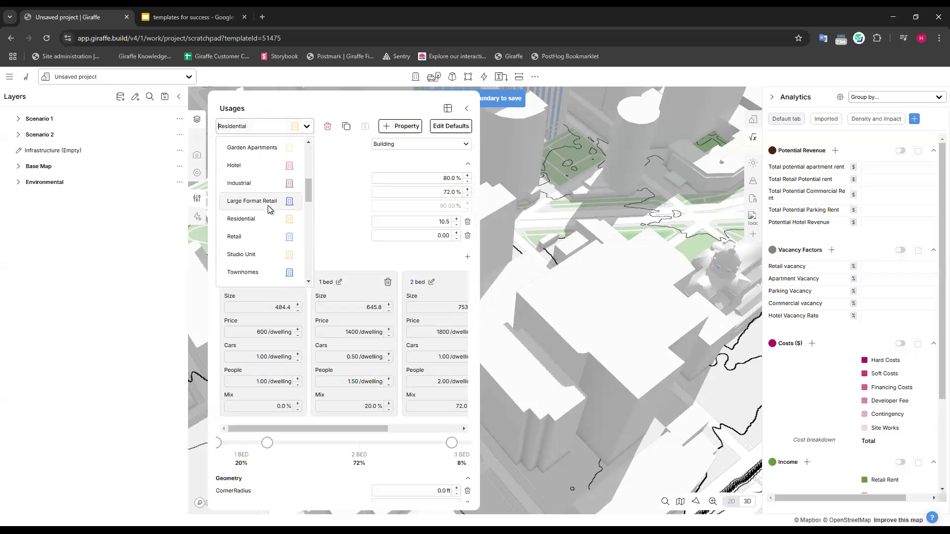
{"action": "scroll", "coordinate": [270, 198], "scroll_direction": "up", "scroll_amount": 2}
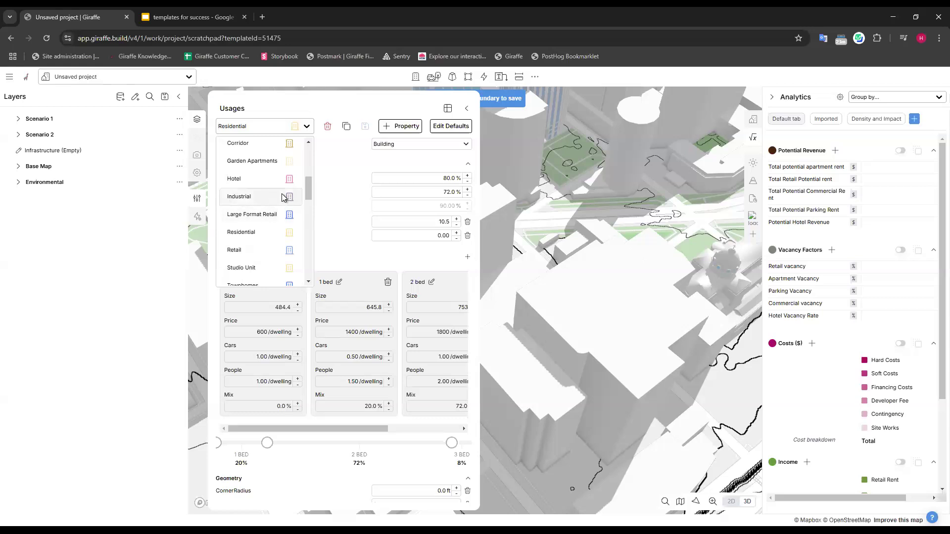
{"action": "left_click", "coordinate": [146, 79]}
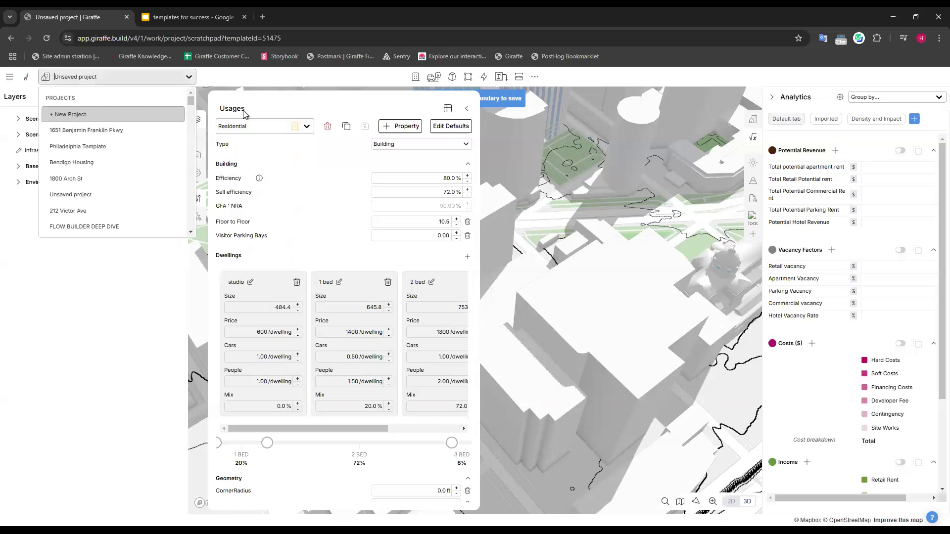
{"action": "left_click", "coordinate": [267, 134]}
{"action": "scroll", "coordinate": [272, 247], "scroll_direction": "down", "scroll_amount": 3}
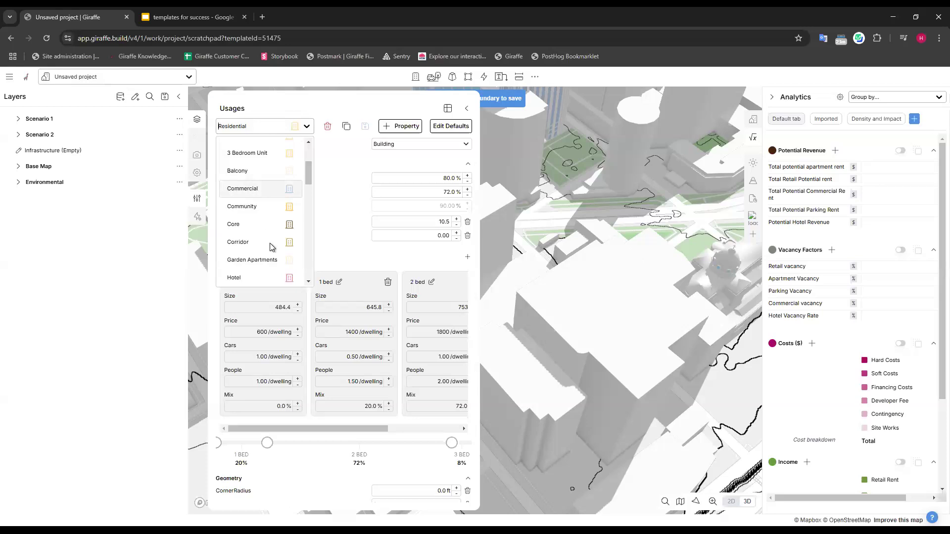
{"action": "scroll", "coordinate": [272, 247], "scroll_direction": "down", "scroll_amount": 1}
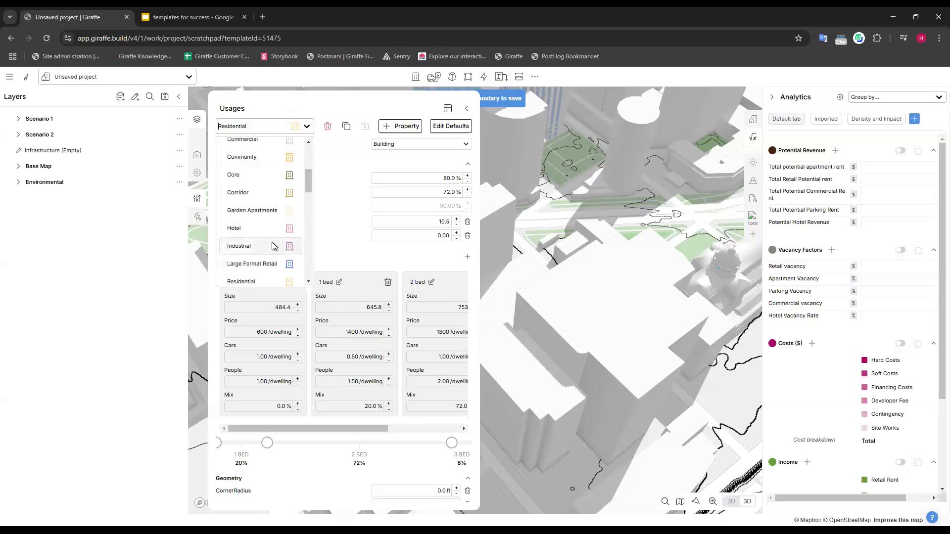
{"action": "left_click", "coordinate": [340, 169]}
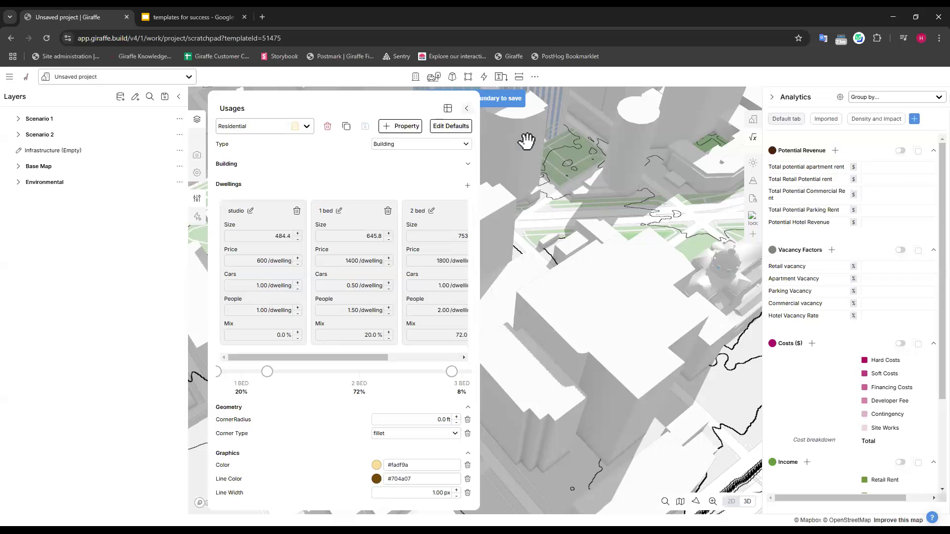
Leave the Usage Editor and switch from the unsaved project to the Philadelphia Template project.
{"action": "left_click", "coordinate": [466, 108]}
{"action": "left_click_drag", "start_coordinate": [509, 307], "coordinate": [517, 277]}
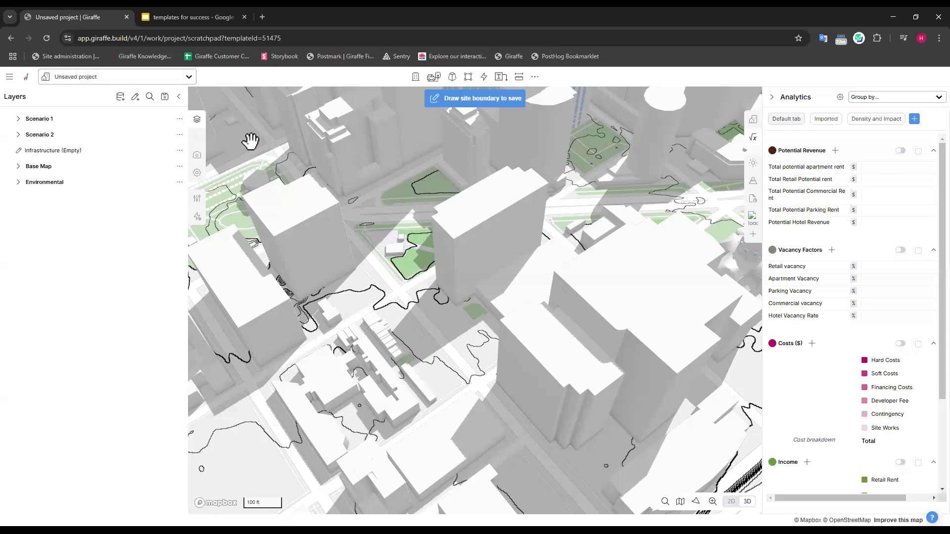
{"action": "left_click", "coordinate": [167, 75]}
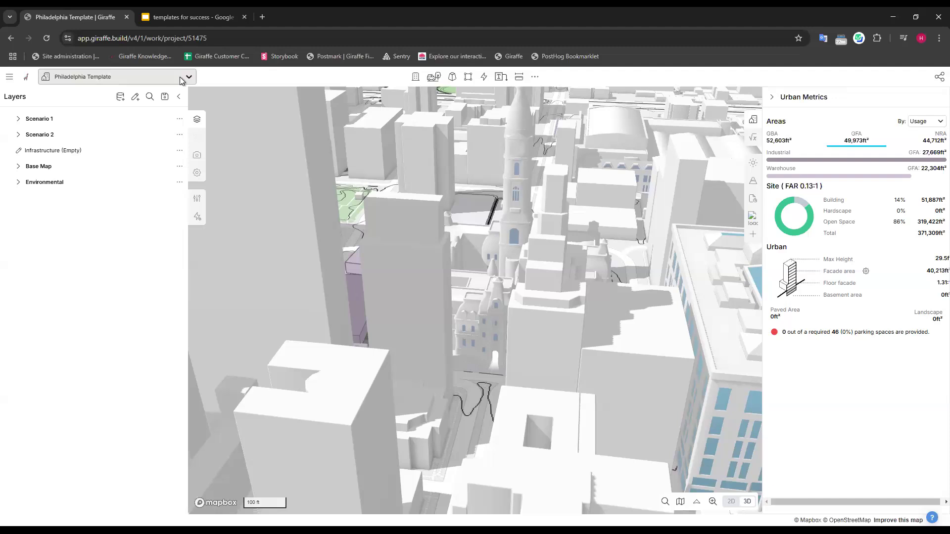
Delete the Residential, 1 Bedroom Unit, 2 Bedroom Unit, 3 Bedroom Unit and Balcony usages from the template.
{"action": "left_click", "coordinate": [197, 198]}
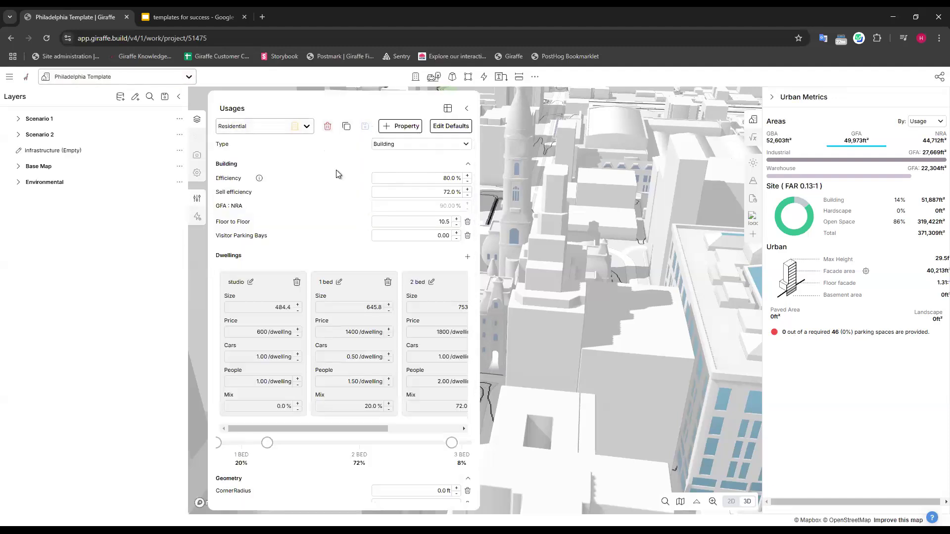
{"action": "left_click", "coordinate": [327, 126]}
{"action": "left_click", "coordinate": [565, 227]}
{"action": "left_click", "coordinate": [286, 126]}
{"action": "left_click", "coordinate": [328, 126]}
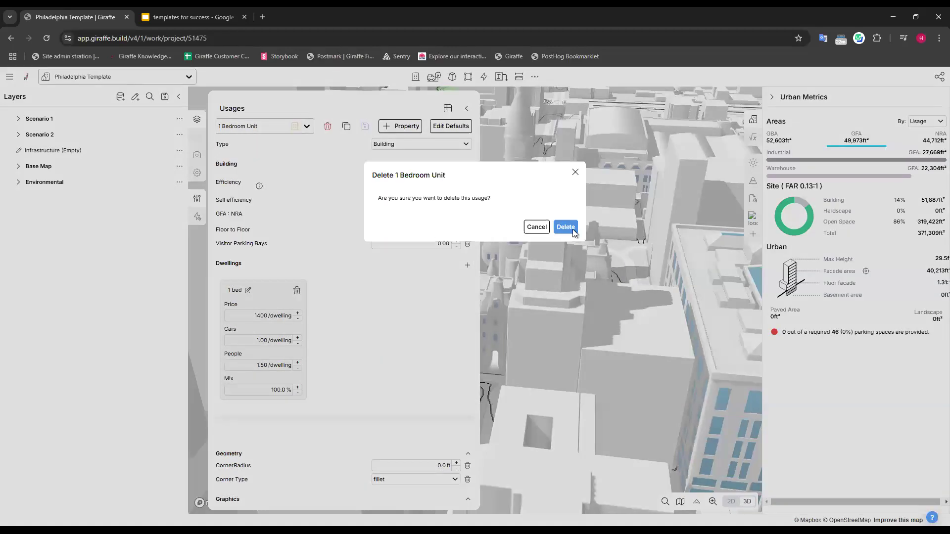
{"action": "key", "text": "Return"}
{"action": "left_click", "coordinate": [328, 126]}
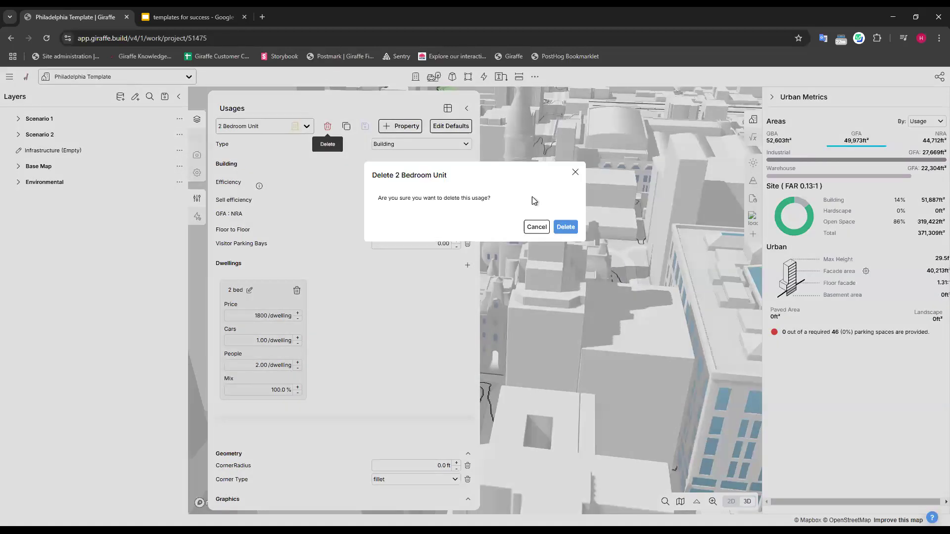
{"action": "left_click", "coordinate": [564, 226]}
{"action": "left_click", "coordinate": [328, 126]}
{"action": "key", "text": "Return"}
{"action": "left_click", "coordinate": [327, 126]}
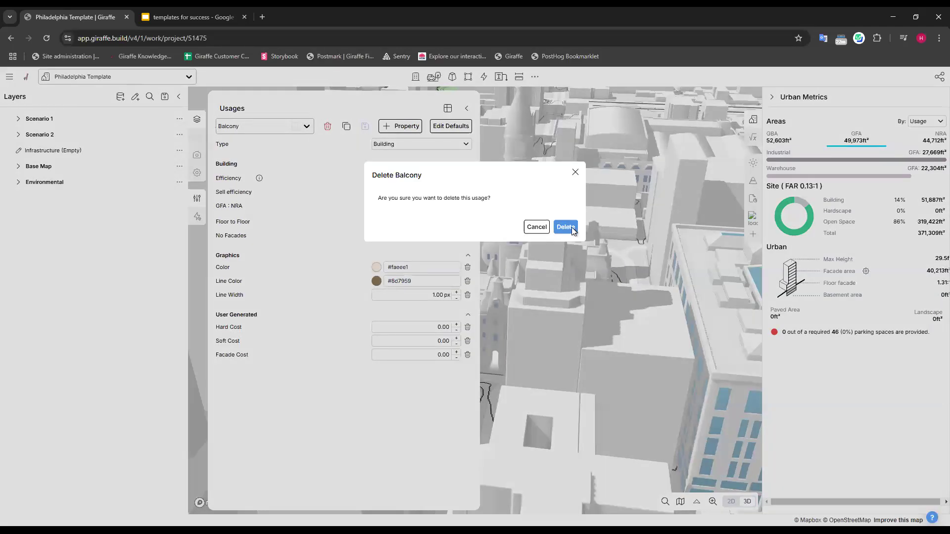
{"action": "key", "text": "Return"}
Set the Warehouse usage's Floor to Floor to 25 and its Parking Required to 2.00 /100m² or 1000ft².
{"action": "left_click", "coordinate": [291, 127]}
{"action": "scroll", "coordinate": [260, 222], "scroll_direction": "down", "scroll_amount": 2}
{"action": "scroll", "coordinate": [261, 215], "scroll_direction": "down", "scroll_amount": 2}
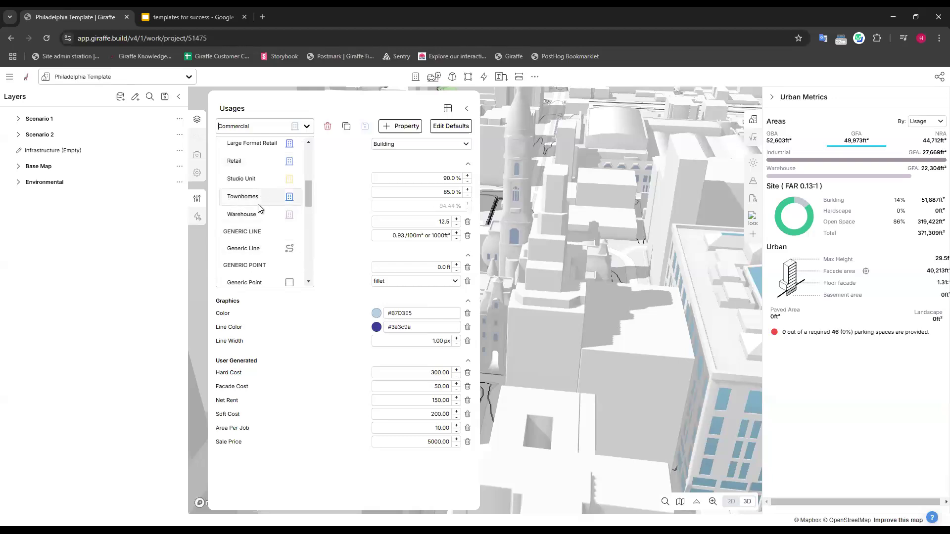
{"action": "left_click", "coordinate": [260, 214]}
{"action": "double_click", "coordinate": [447, 192]}
{"action": "double_click", "coordinate": [439, 220]}
{"action": "type", "text": "3"}
{"action": "type", "text": "25"}
{"action": "key", "text": "Return"}
{"action": "double_click", "coordinate": [398, 235]}
{"action": "type", "text": "2"}
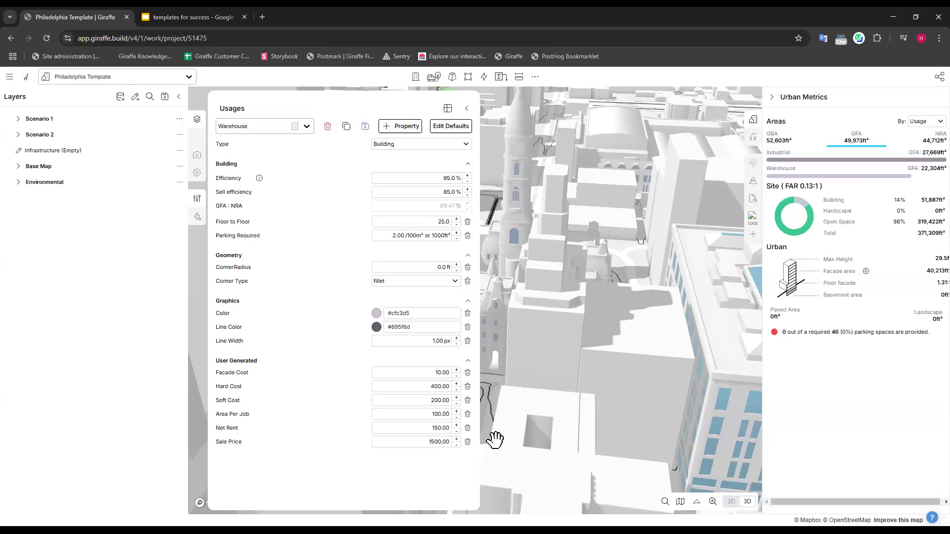
Set the Warehouse usage's Hard Cost to 500 and save the usage changes.
{"action": "double_click", "coordinate": [439, 386]}
{"action": "type", "text": "500"}
{"action": "left_click", "coordinate": [281, 218]}
{"action": "left_click", "coordinate": [365, 129]}
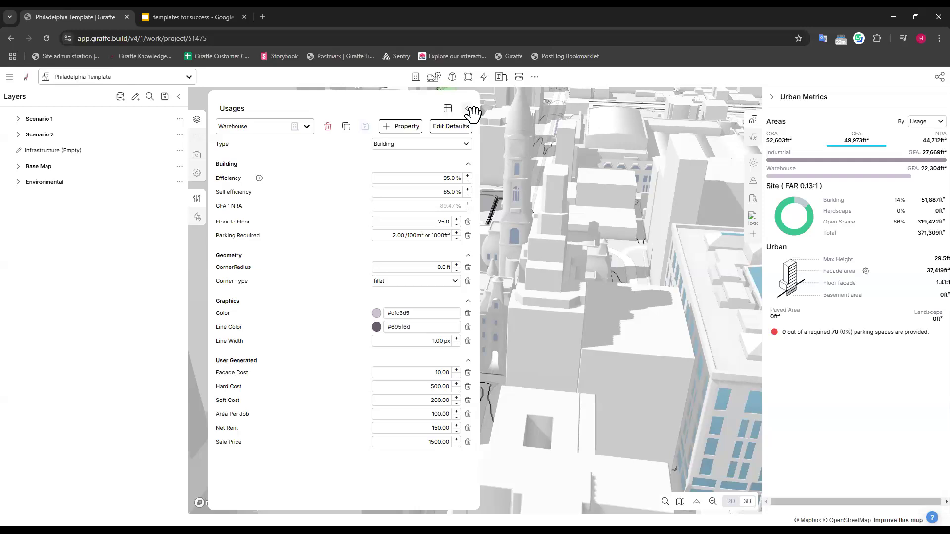
Start a new project from the updated Philadelphia Template.
{"action": "left_click", "coordinate": [466, 108]}
{"action": "left_click", "coordinate": [189, 78]}
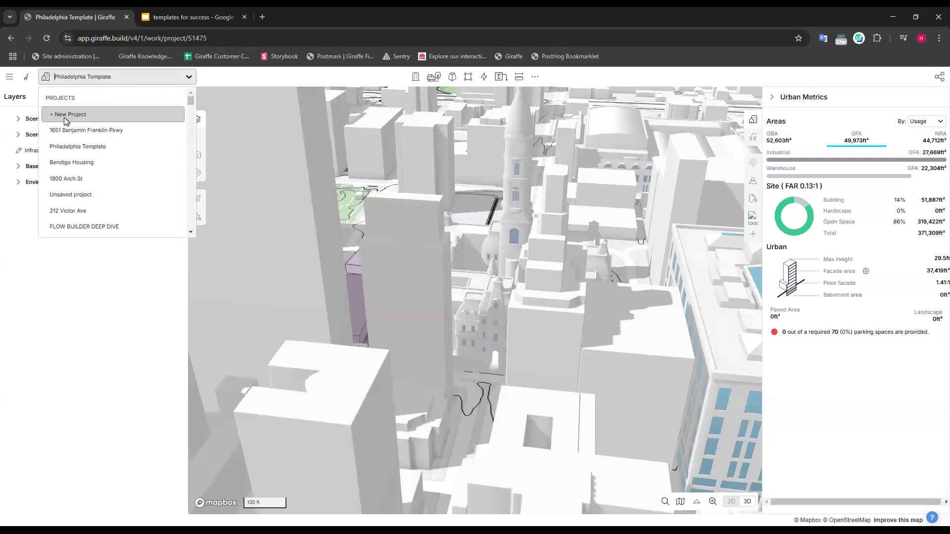
{"action": "left_click", "coordinate": [65, 119]}
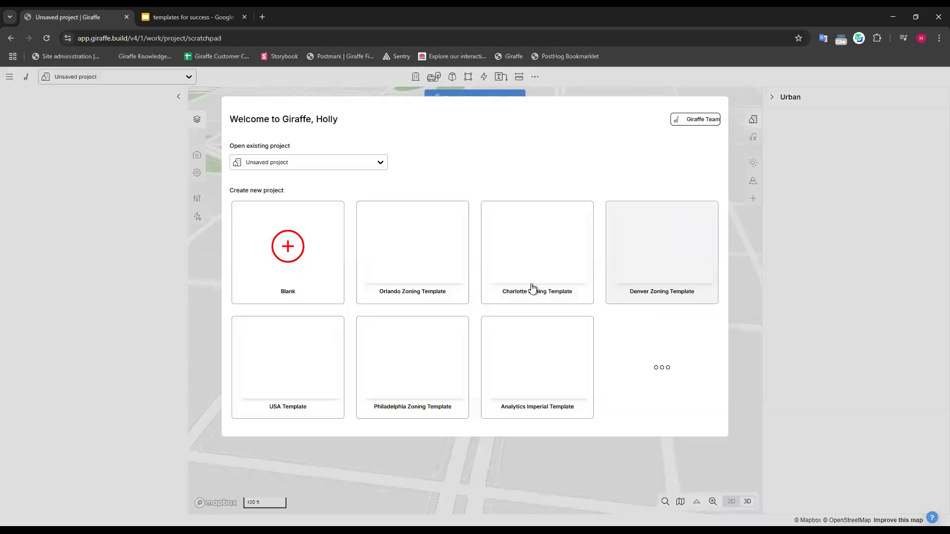
{"action": "scroll", "coordinate": [658, 291], "scroll_direction": "down", "scroll_amount": 4}
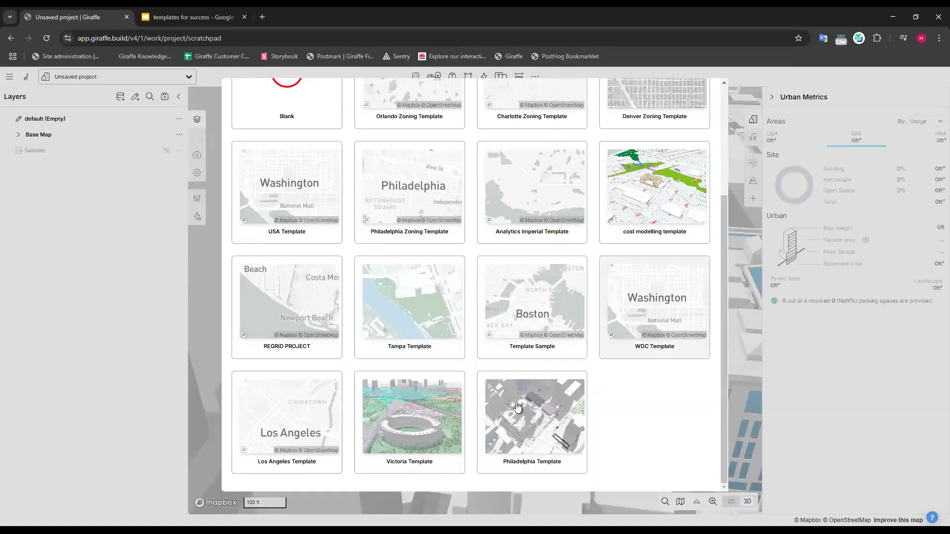
{"action": "left_click", "coordinate": [560, 408]}
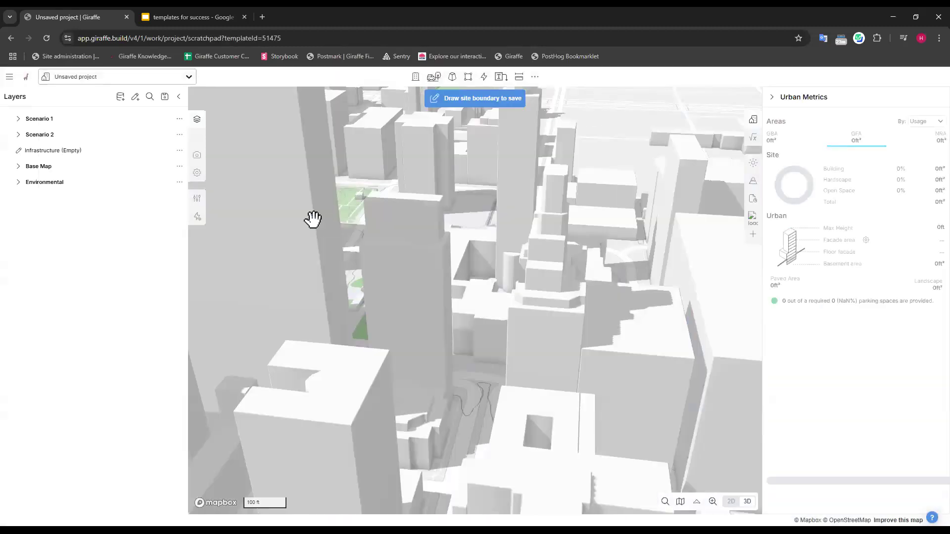
Check the new project's usage list and the Warehouse usage's Floor to Floor, Parking Required and Hard Cost values.
{"action": "left_click", "coordinate": [197, 197]}
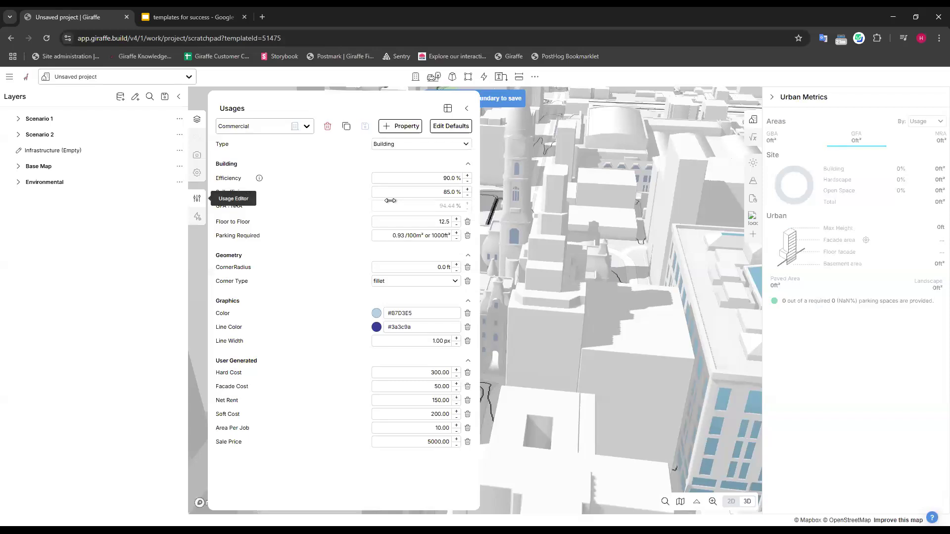
{"action": "left_click", "coordinate": [251, 126]}
{"action": "scroll", "coordinate": [278, 202], "scroll_direction": "down", "scroll_amount": 3}
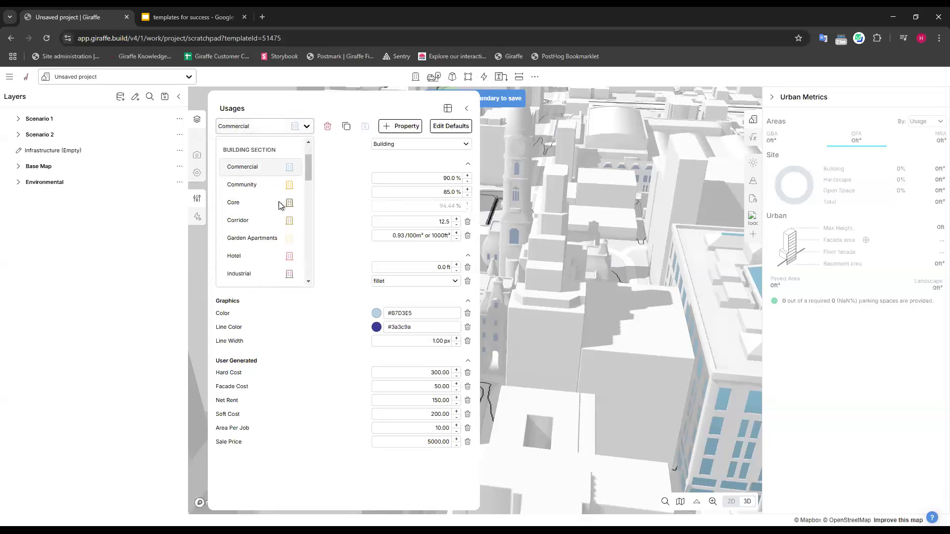
{"action": "scroll", "coordinate": [278, 203], "scroll_direction": "down", "scroll_amount": 2}
{"action": "left_click", "coordinate": [261, 214]}
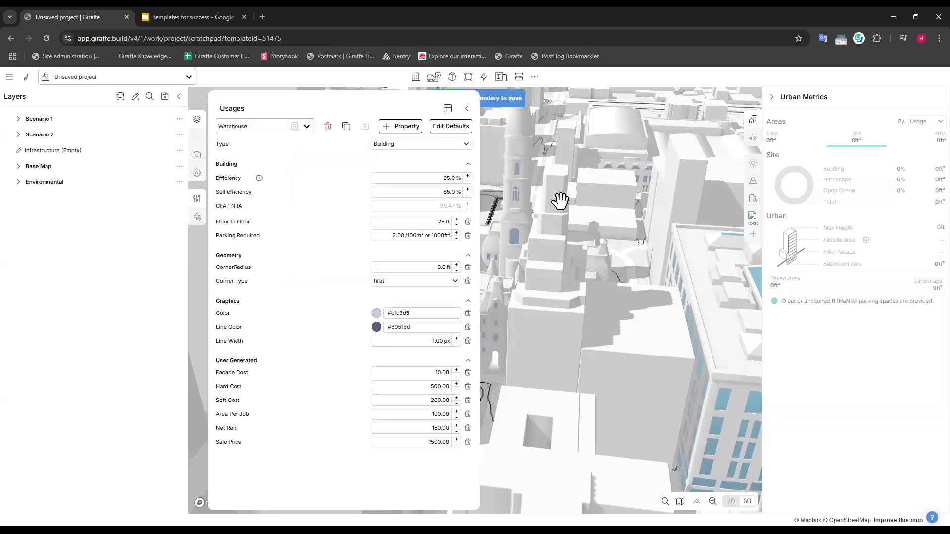
{"action": "double_click", "coordinate": [442, 221]}
{"action": "double_click", "coordinate": [440, 386]}
{"action": "left_click", "coordinate": [402, 236]}
{"action": "left_click", "coordinate": [342, 233]}
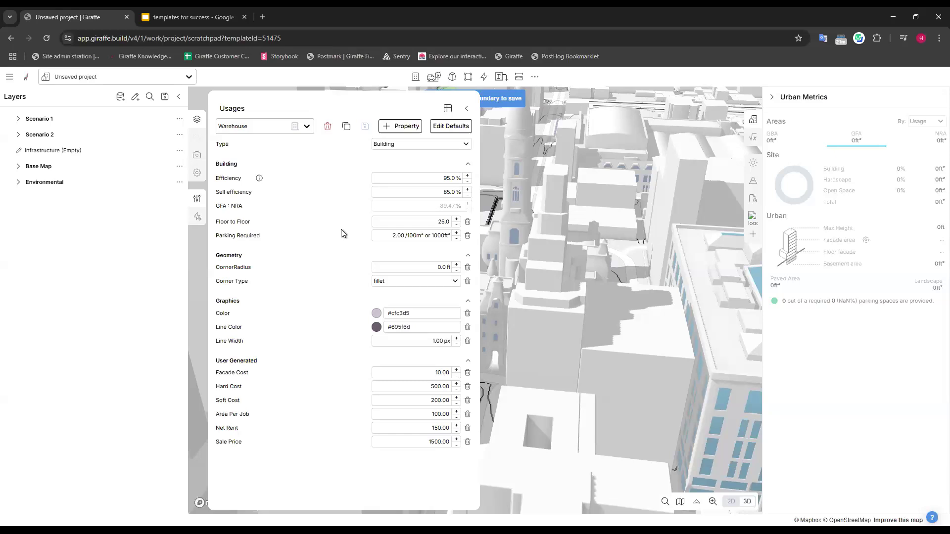